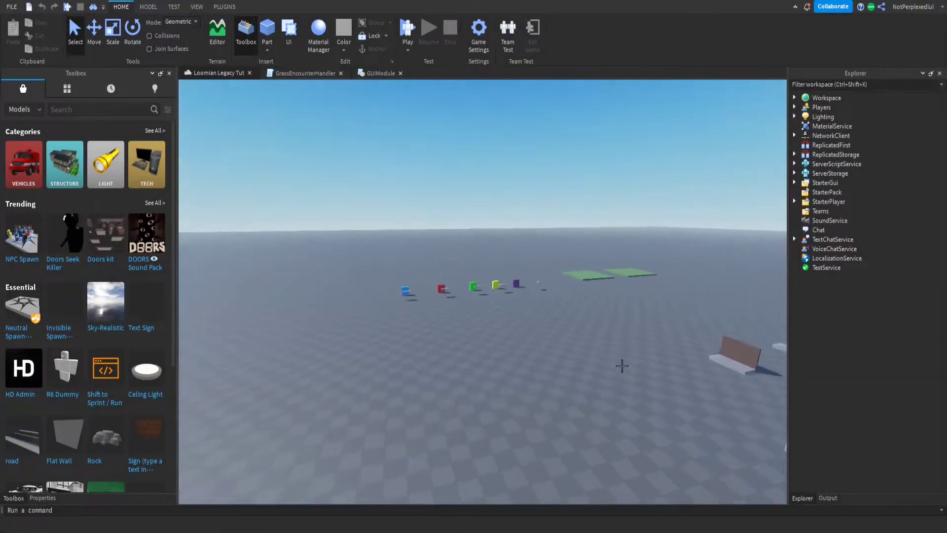
{"action": "key", "text": "w"}
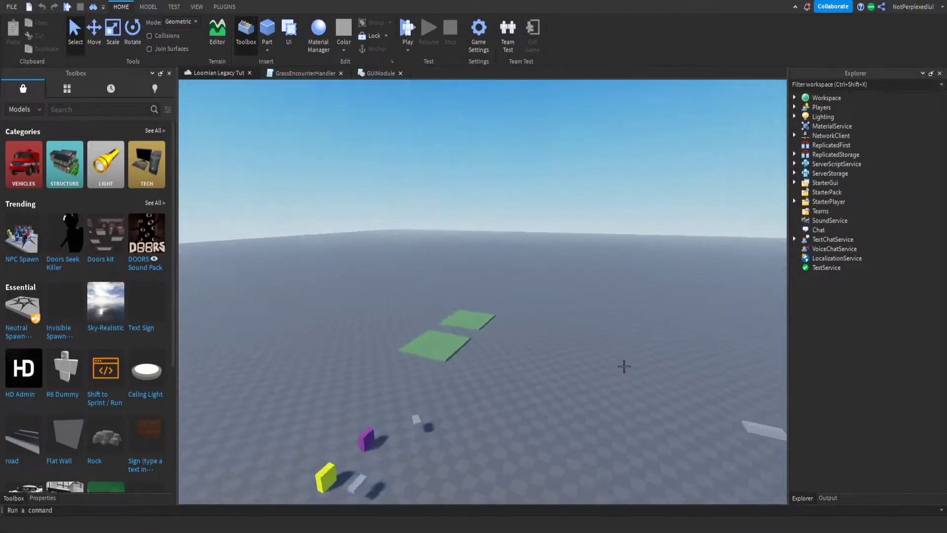
{"action": "key", "text": "w"}
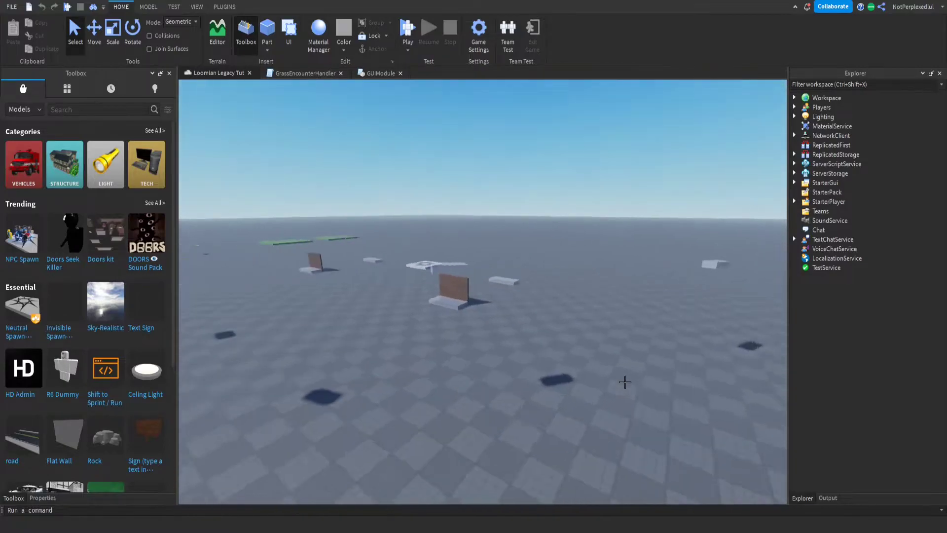
{"action": "mouse_move", "coordinate": [591, 341]}
{"action": "right_mouse_down"}
{"action": "mouse_move", "coordinate": [630, 340]}
{"action": "mouse_move", "coordinate": [602, 365]}
{"action": "mouse_move", "coordinate": [598, 296]}
{"action": "mouse_move", "coordinate": [594, 330]}
{"action": "right_mouse_up"}
{"action": "key", "text": "a"}
{"action": "key", "text": "s"}
{"action": "key", "text": "w"}
{"action": "key", "text": "w"}
{"action": "key", "text": "e"}
{"action": "right_click_drag", "start_coordinate": [505, 304], "coordinate": [510, 302]}
{"action": "key", "text": "w"}
{"action": "key", "text": "s"}
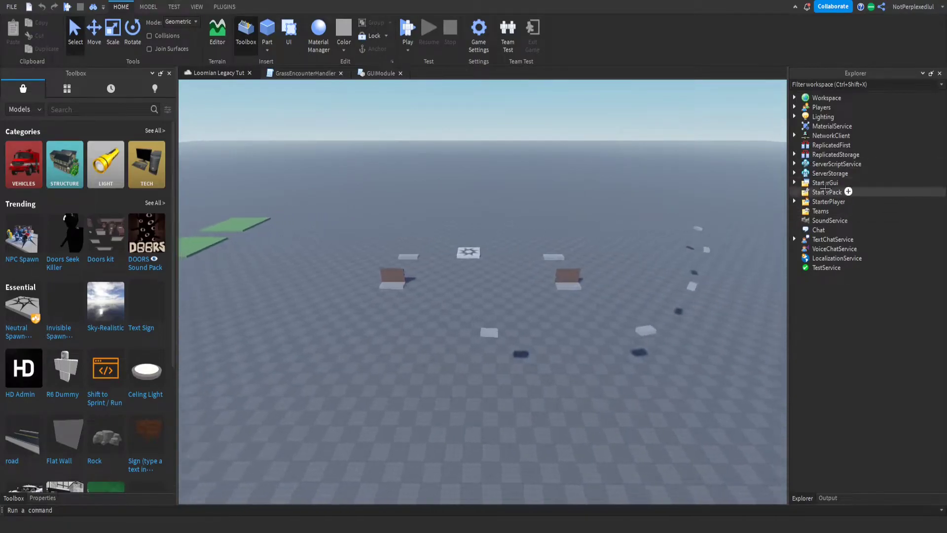
Create a ModuleScript in the Modules folder of ReplicatedStorage and name it StartBattleModule
{"action": "left_click", "coordinate": [794, 154]}
{"action": "left_click", "coordinate": [804, 163]}
{"action": "left_click", "coordinate": [808, 164]}
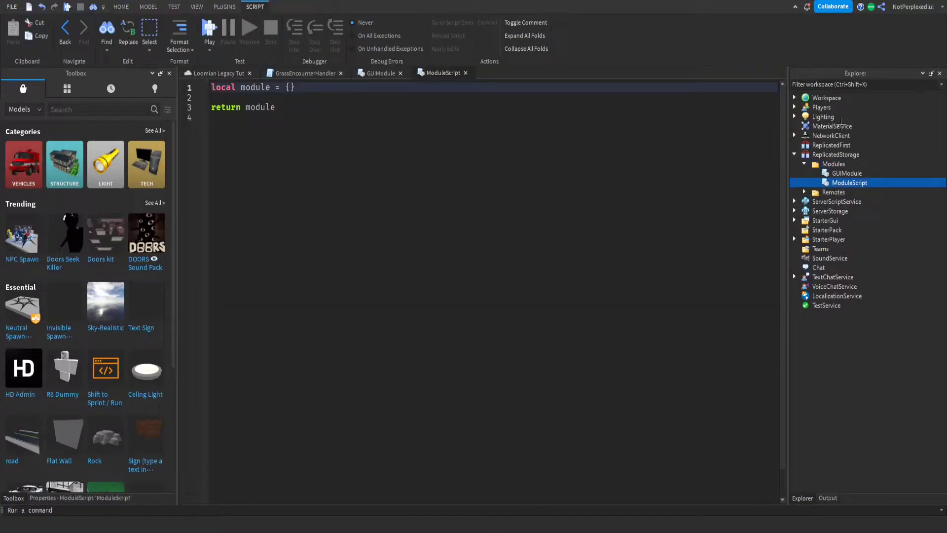
{"action": "type", "text": "StartBattl"}
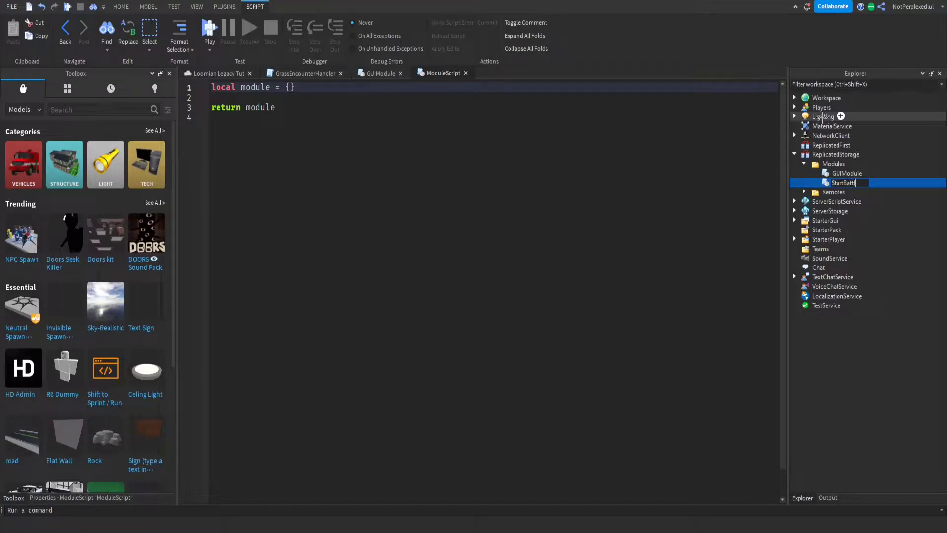
{"action": "type", "text": "eModule"}
{"action": "key", "text": "Return"}
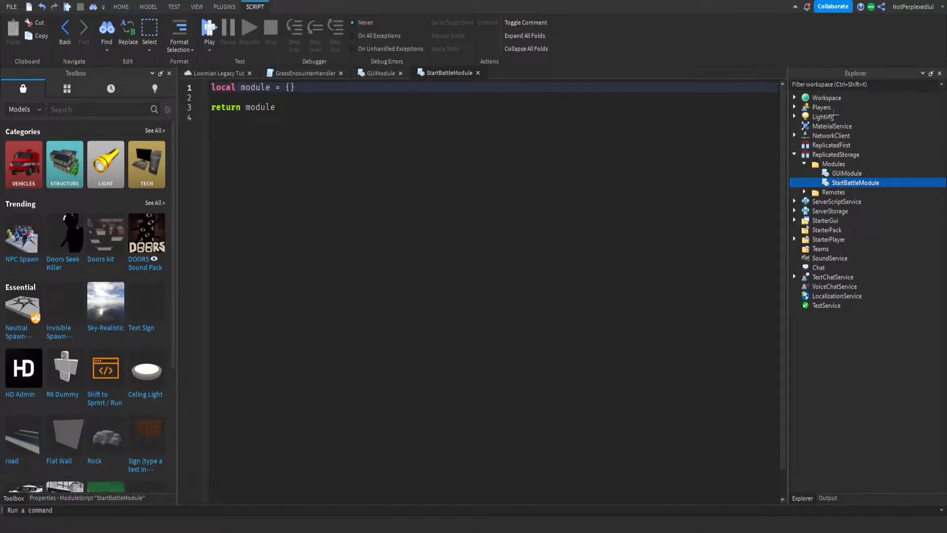
Rename the module table to StartBattleModule in its declaration and in the return statement
{"action": "double_click", "coordinate": [255, 88]}
{"action": "type", "text": "StartBattleModule"}
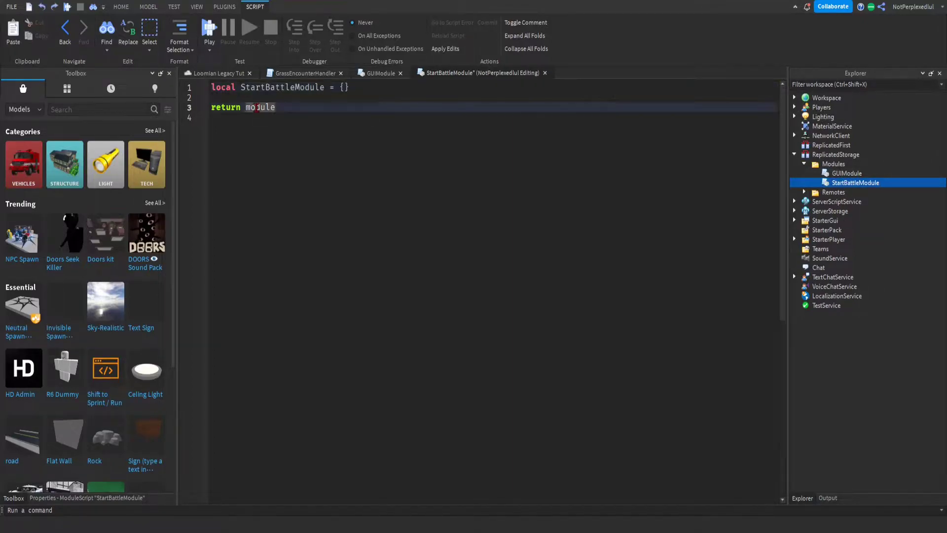
{"action": "double_click", "coordinate": [260, 107]}
{"action": "type", "text": "StartBattleModule"}
Shorten the table name to StartBattle in both the declaration and the return statement
{"action": "left_click", "coordinate": [301, 87]}
{"action": "left_click_drag", "start_coordinate": [300, 87], "coordinate": [296, 87]}
{"action": "double_click", "coordinate": [296, 87]}
{"action": "key", "text": "ctrl+c"}
{"action": "key", "text": "BackSpace"}
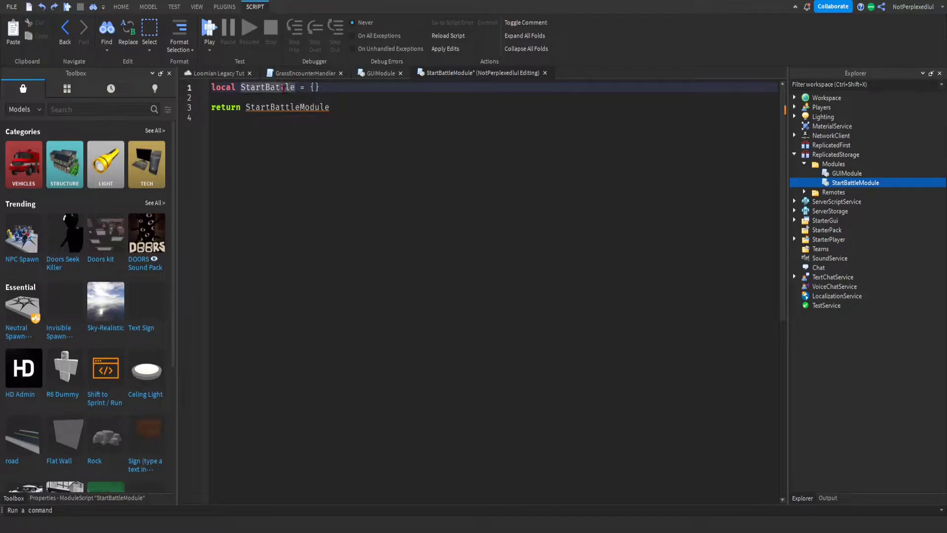
{"action": "left_click", "coordinate": [272, 151]}
{"action": "double_click", "coordinate": [284, 108]}
{"action": "key", "text": "ctrl+v"}
{"action": "double_click", "coordinate": [279, 87]}
{"action": "key", "text": "ctrl+c"}
{"action": "double_click", "coordinate": [291, 108]}
{"action": "key", "text": "ctrl+v"}
{"action": "left_click", "coordinate": [283, 139]}
{"action": "key", "text": "BackSpace"}
{"action": "left_click", "coordinate": [340, 89]}
Close the GrassEncounterHandler and GUIModule scripts and publish the place to Roblox
{"action": "left_click", "coordinate": [228, 74]}
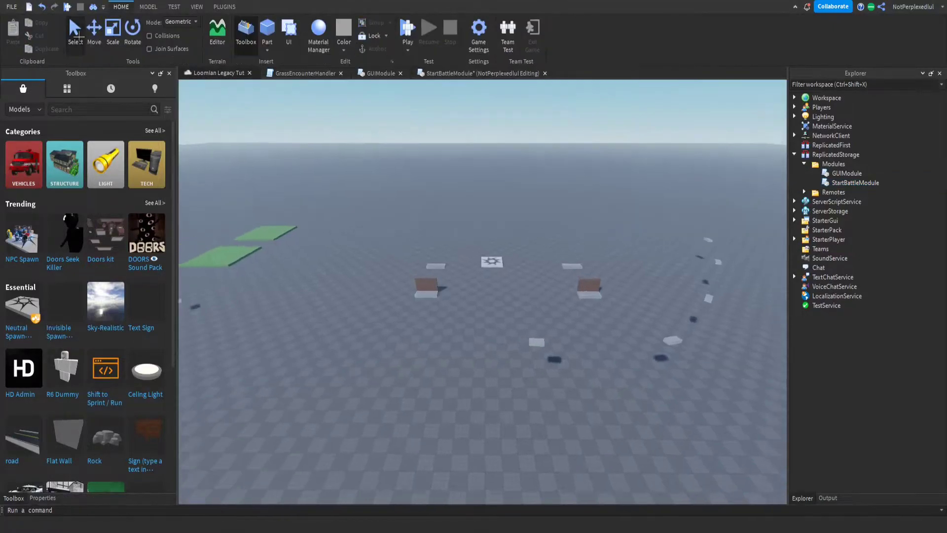
{"action": "left_click", "coordinate": [341, 73]}
{"action": "left_click", "coordinate": [309, 73]}
{"action": "key", "text": "s"}
{"action": "key", "text": "d"}
{"action": "key", "text": "alt+p"}
{"action": "right_click_drag", "start_coordinate": [345, 121], "coordinate": [316, 129]}
{"action": "key", "text": "d"}
{"action": "key", "text": "w"}
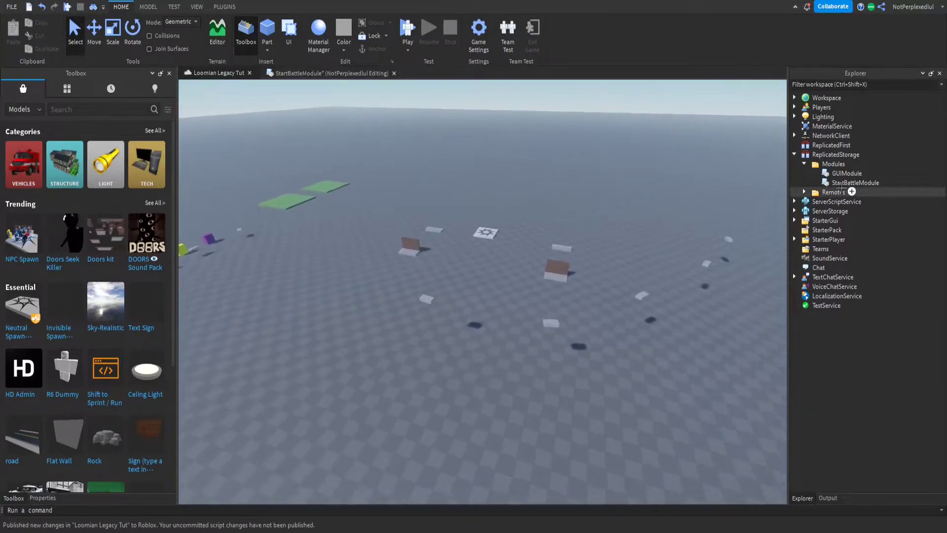
Insert a ScreenGui into StarterGui and name it BattleGUI
{"action": "left_click", "coordinate": [794, 220]}
{"action": "right_click_drag", "start_coordinate": [740, 209], "coordinate": [766, 181]}
{"action": "key", "text": "d"}
{"action": "key", "text": "w"}
{"action": "key", "text": "d"}
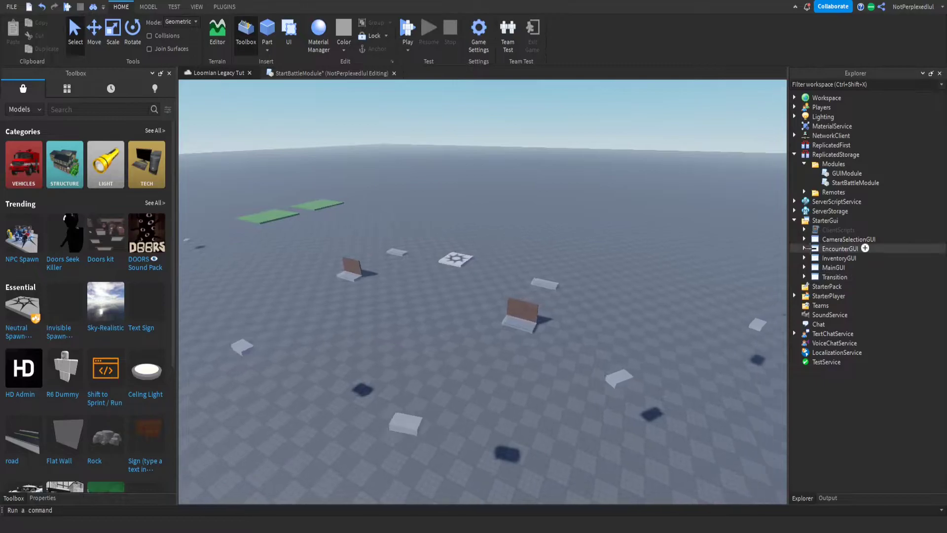
{"action": "left_click", "coordinate": [804, 229]}
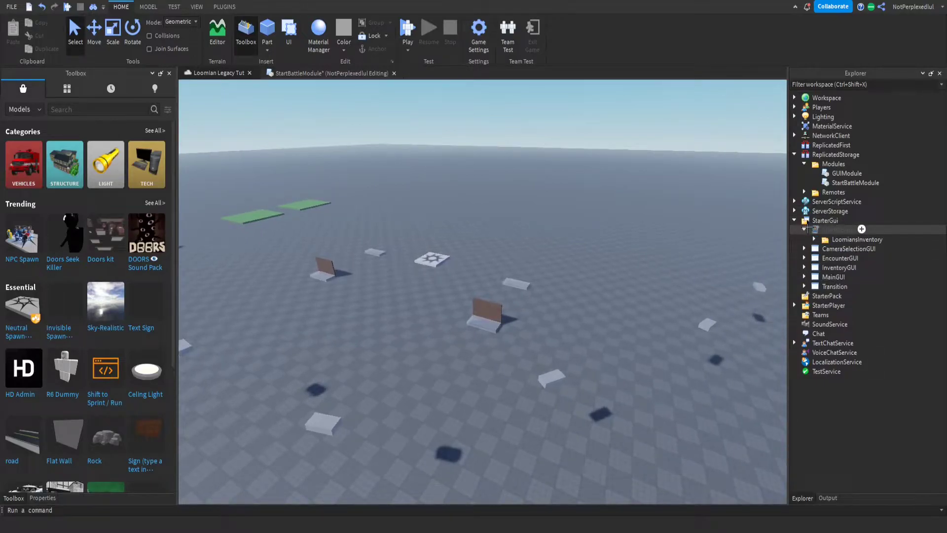
{"action": "left_click", "coordinate": [805, 230]}
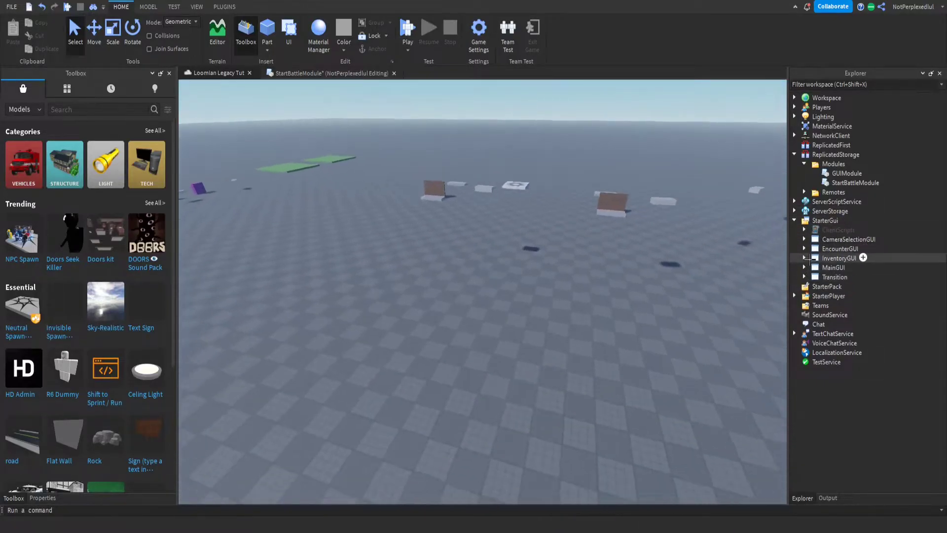
{"action": "left_click", "coordinate": [824, 257]}
{"action": "left_click", "coordinate": [841, 221]}
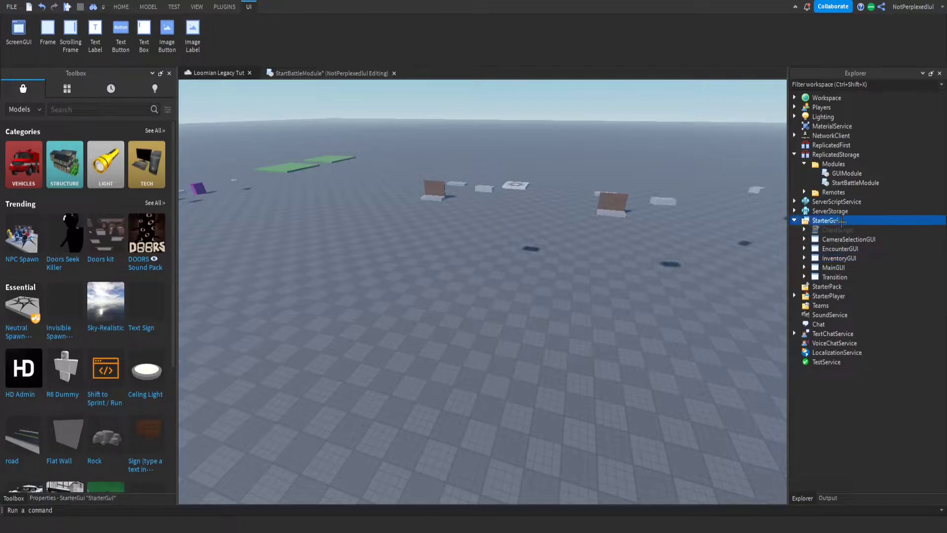
{"action": "left_click", "coordinate": [840, 275]}
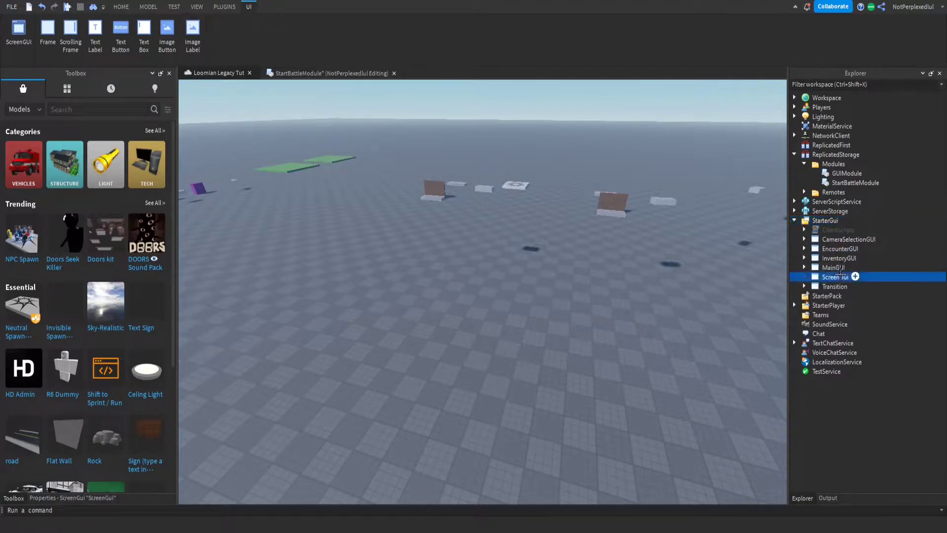
{"action": "type", "text": "BattleGUI"}
{"action": "key", "text": "Return"}
Enable IgnoreGuiInset for the BattleGUI screen
{"action": "left_click", "coordinate": [110, 496]}
{"action": "left_click", "coordinate": [94, 191]}
{"action": "left_click", "coordinate": [339, 167]}
{"action": "right_click_drag", "start_coordinate": [339, 167], "coordinate": [459, 174]}
{"action": "left_click", "coordinate": [852, 277]}
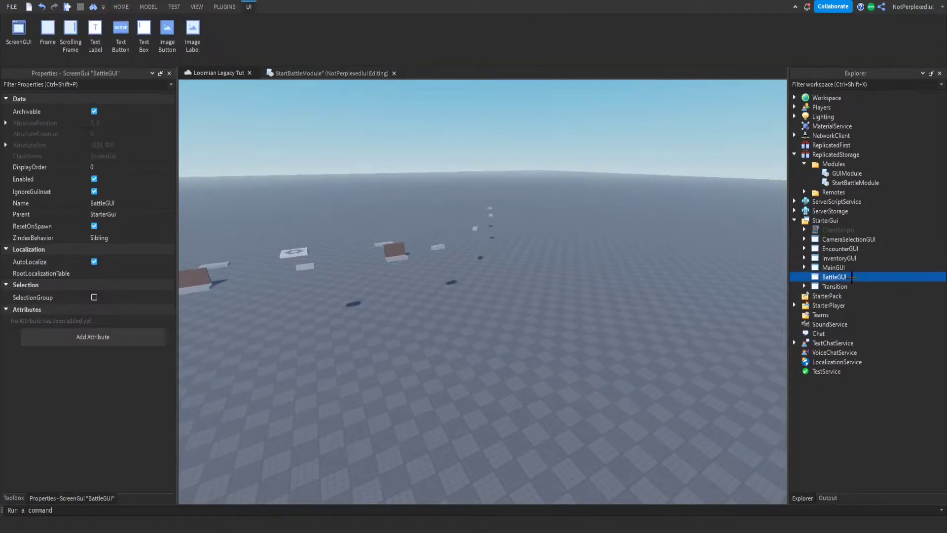
{"action": "key", "text": "ctrl+shift+v"}
{"action": "left_click", "coordinate": [852, 285]}
{"action": "key", "text": "Delete"}
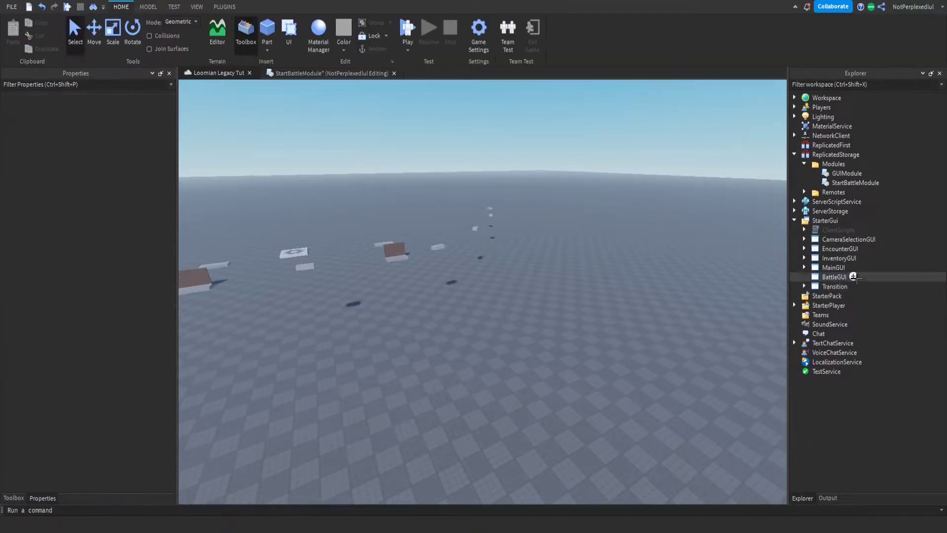
Add a Frame to BattleGUI and place it near the lower middle of the view, sized about 484 x 185
{"action": "left_click", "coordinate": [852, 276]}
{"action": "left_click", "coordinate": [825, 309]}
{"action": "left_click", "coordinate": [853, 295]}
{"action": "left_click", "coordinate": [839, 286]}
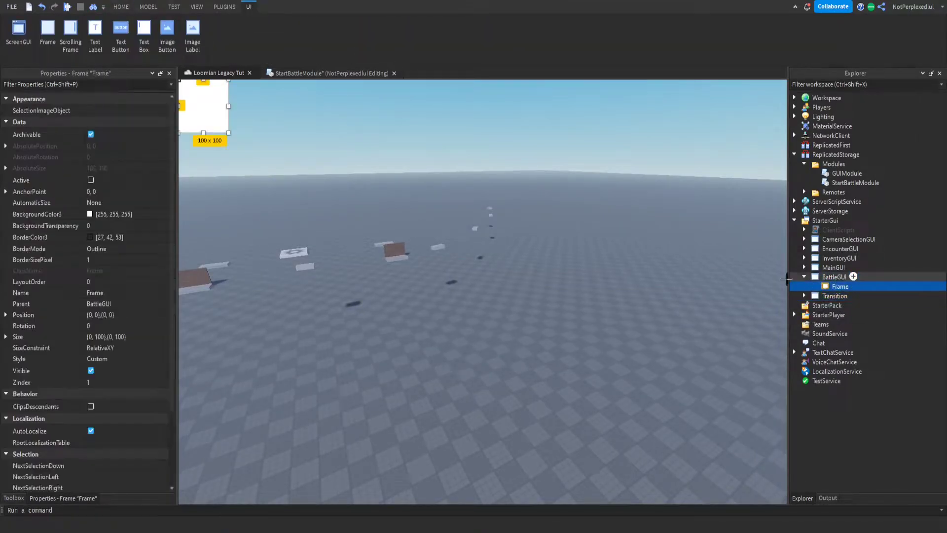
{"action": "right_click_drag", "start_coordinate": [769, 276], "coordinate": [665, 279]}
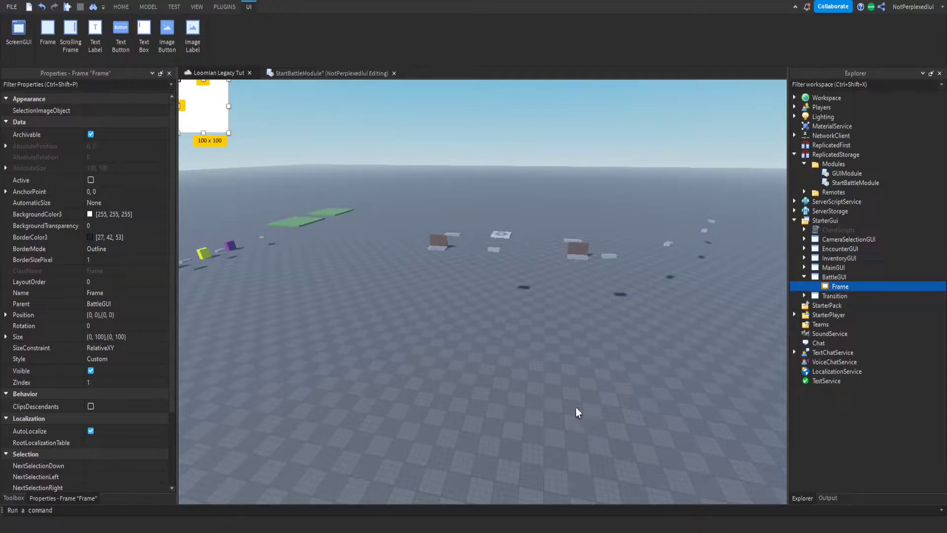
{"action": "left_click_drag", "start_coordinate": [217, 113], "coordinate": [570, 482]}
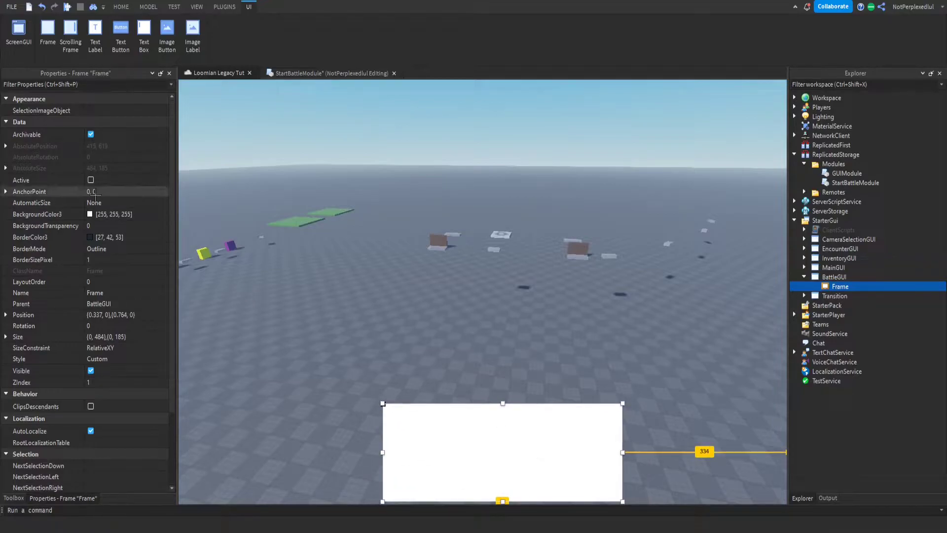
Set the frame's anchor point to 0.5, 0.5 and its position to {0.5, 0},{0.9, 0}
{"action": "left_click", "coordinate": [100, 192]}
{"action": "key", "text": "Return"}
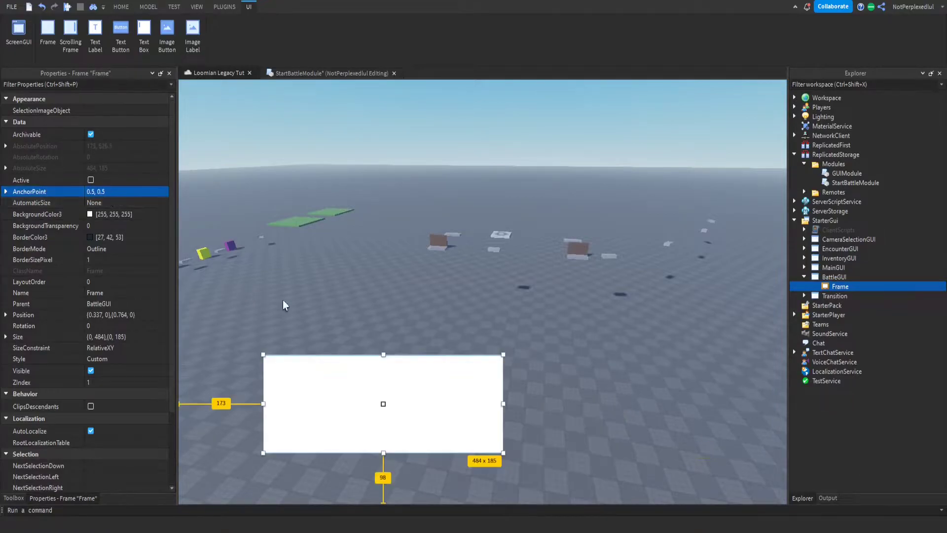
{"action": "double_click", "coordinate": [91, 314]}
{"action": "type", "text": ".5"}
{"action": "key", "text": "Return"}
{"action": "left_click", "coordinate": [117, 314]}
{"action": "double_click", "coordinate": [117, 315]}
{"action": "type", "text": "0.9"}
{"action": "key", "text": "Return"}
Raise the frame slightly by setting its vertical position scale to 0.85
{"action": "left_click", "coordinate": [117, 316]}
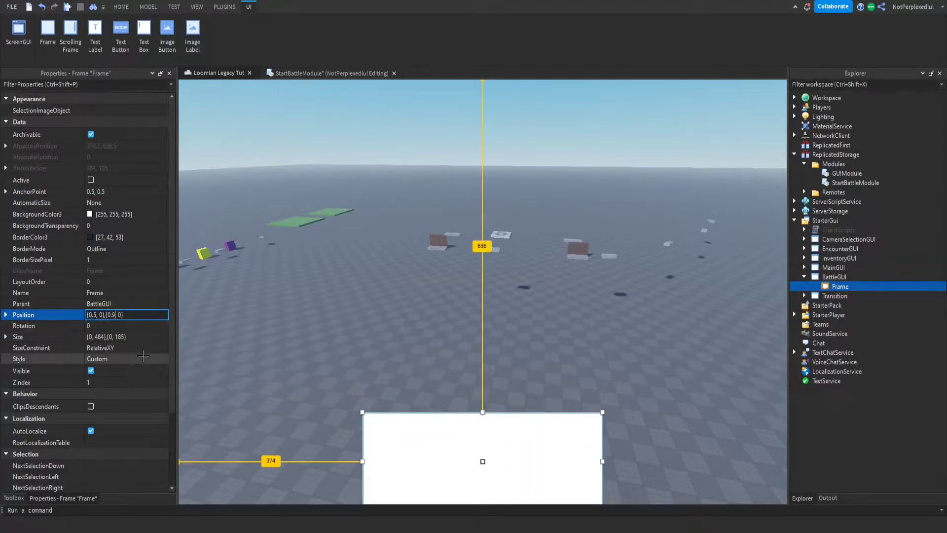
{"action": "key", "text": "BackSpace"}
{"action": "type", "text": "8"}
{"action": "key", "text": "Return"}
{"action": "left_click", "coordinate": [113, 315]}
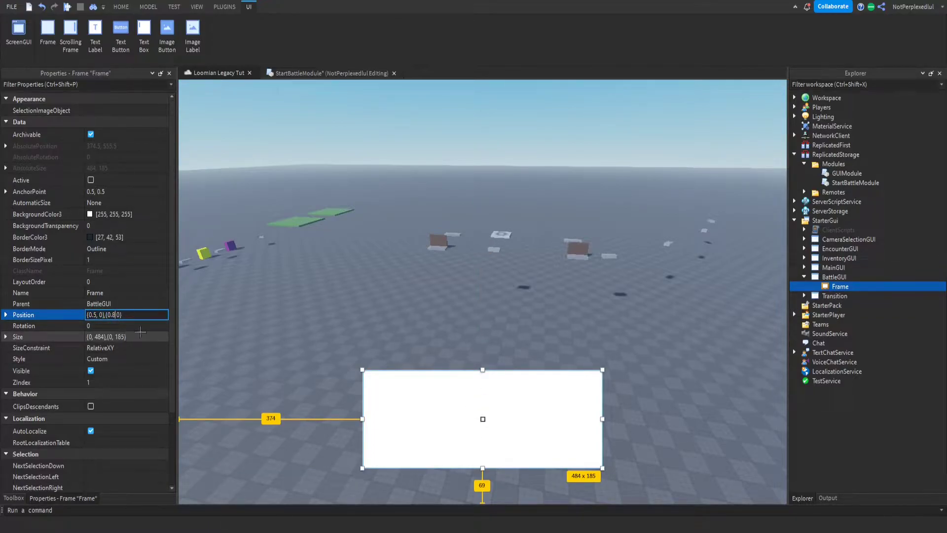
{"action": "type", "text": "5"}
{"action": "key", "text": "Return"}
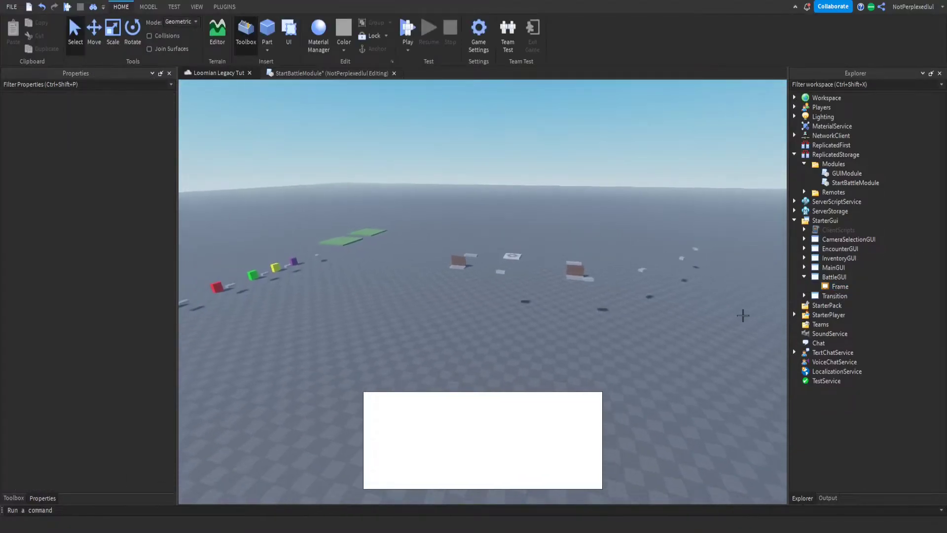
Add a UICorner and a TextButton to the BattleGUI frame
{"action": "left_click", "coordinate": [841, 287]}
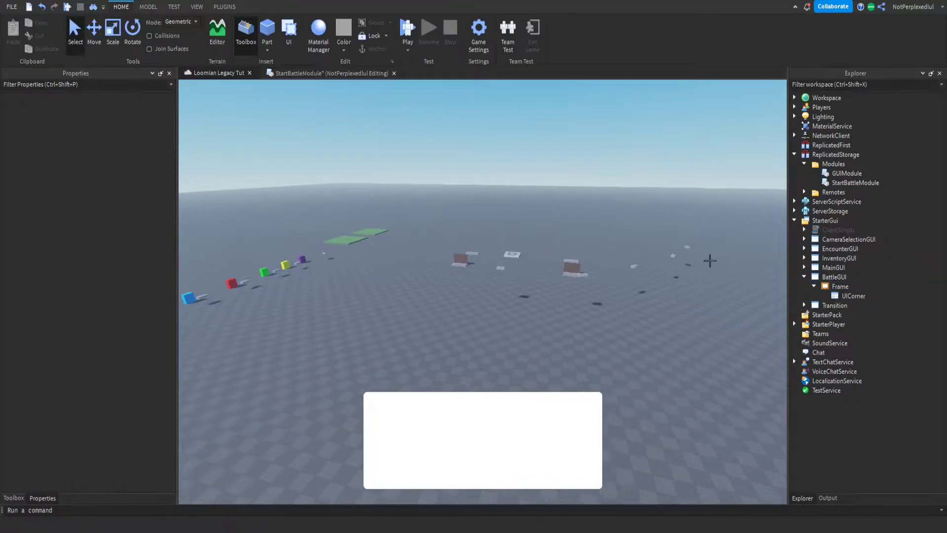
{"action": "key", "text": "s"}
{"action": "key", "text": "w"}
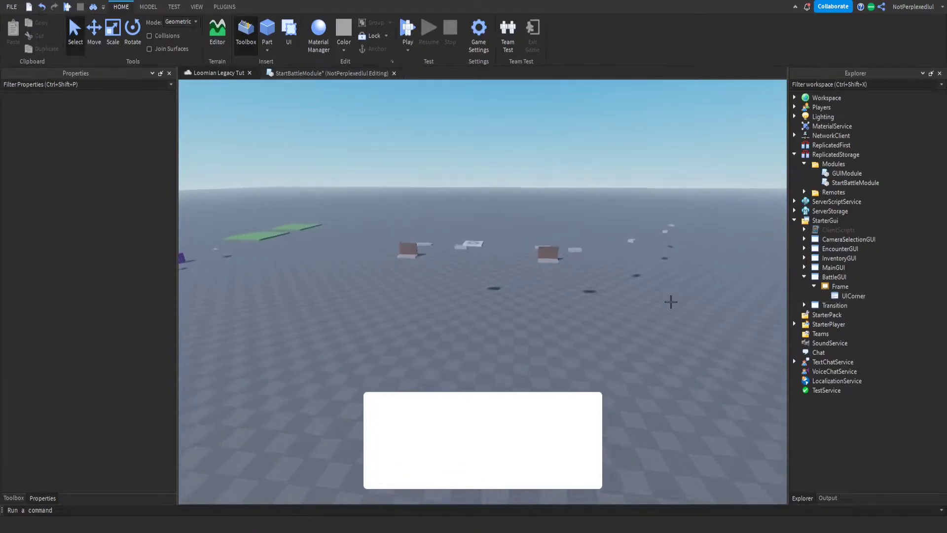
{"action": "key", "text": "w"}
{"action": "right_click_drag", "start_coordinate": [520, 342], "coordinate": [698, 305]}
{"action": "left_click", "coordinate": [839, 285]}
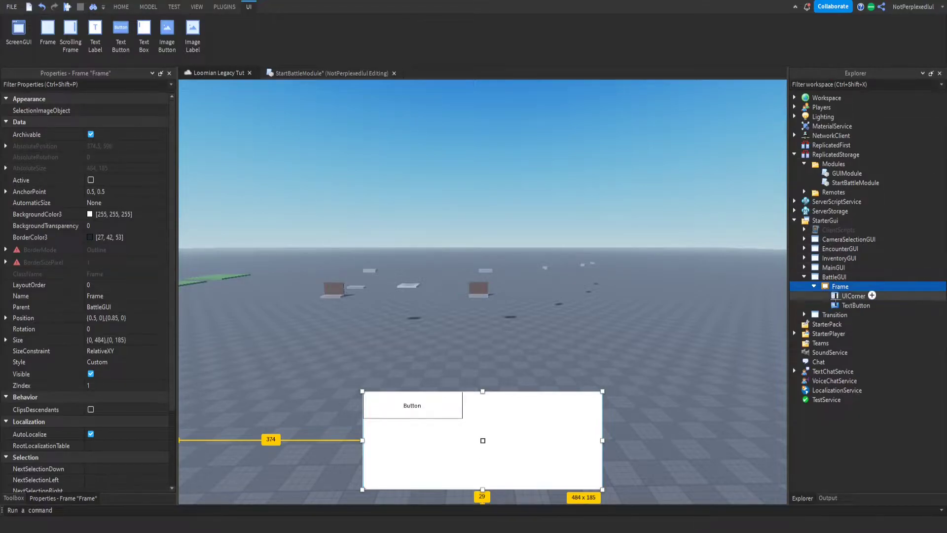
Set the text button's background colour to 40, 40, 40
{"action": "left_click", "coordinate": [833, 305]}
{"action": "left_click", "coordinate": [114, 226]}
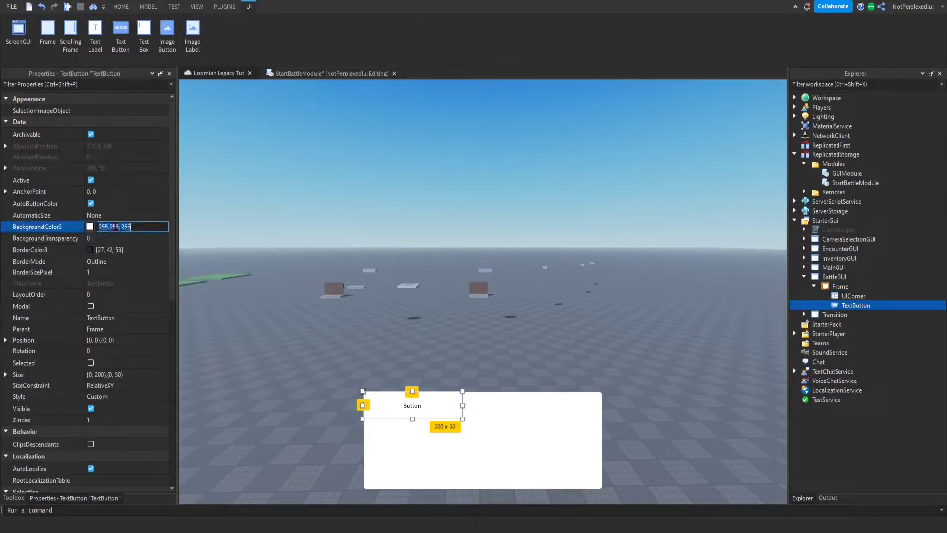
{"action": "type", "text": "40, 40, 40"}
{"action": "key", "text": "Return"}
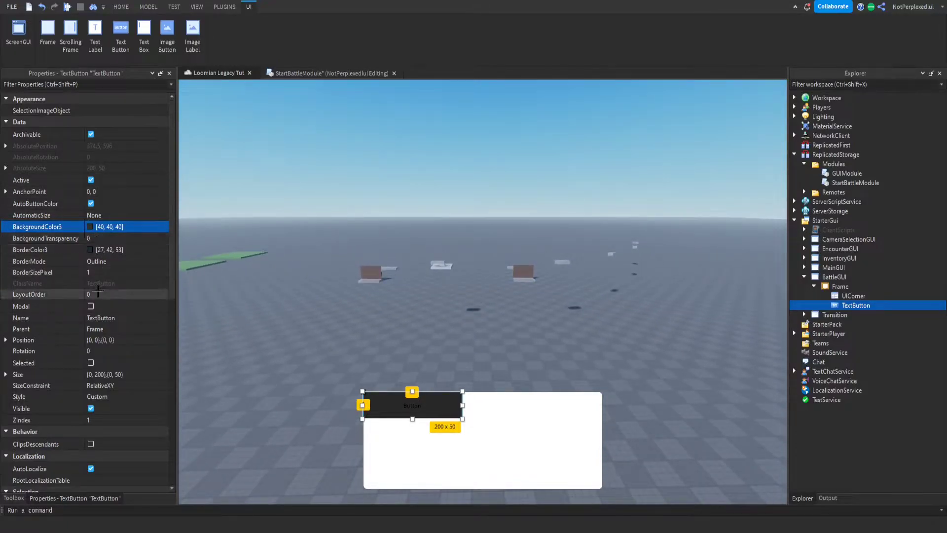
{"action": "scroll", "coordinate": [89, 288], "scroll_direction": "down", "scroll_amount": 5}
Duplicate the frame's UICorner and move the copy into the text button
{"action": "left_click", "coordinate": [869, 295]}
{"action": "key", "text": "ctrl+d"}
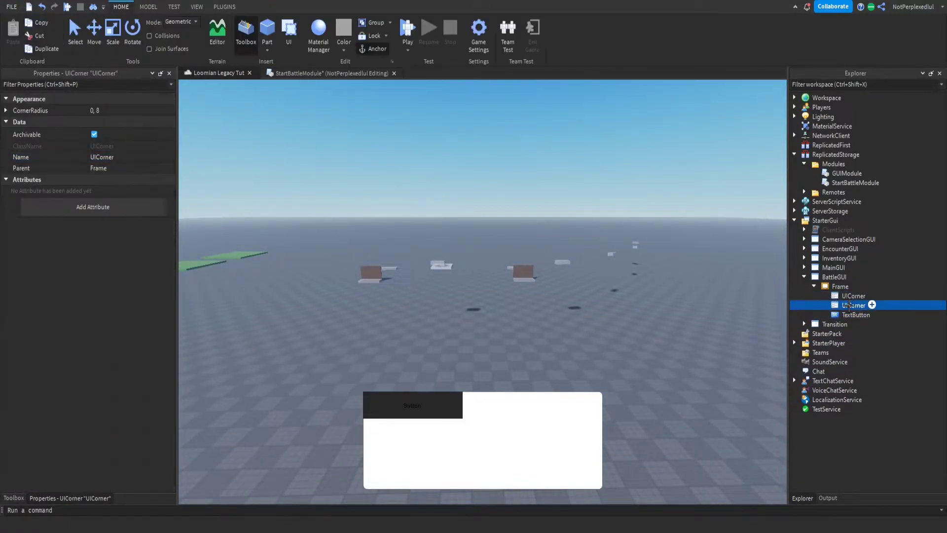
{"action": "left_click_drag", "start_coordinate": [870, 305], "coordinate": [878, 314]}
Rename the text button as FightBTN
{"action": "left_click", "coordinate": [868, 305]}
{"action": "left_click", "coordinate": [106, 321]}
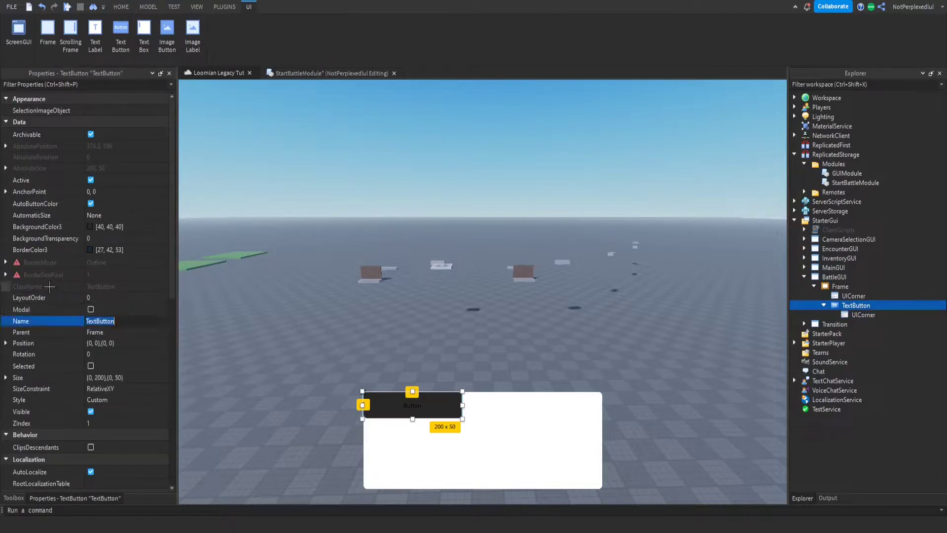
{"action": "type", "text": "FightBTN"}
{"action": "key", "text": "Return"}
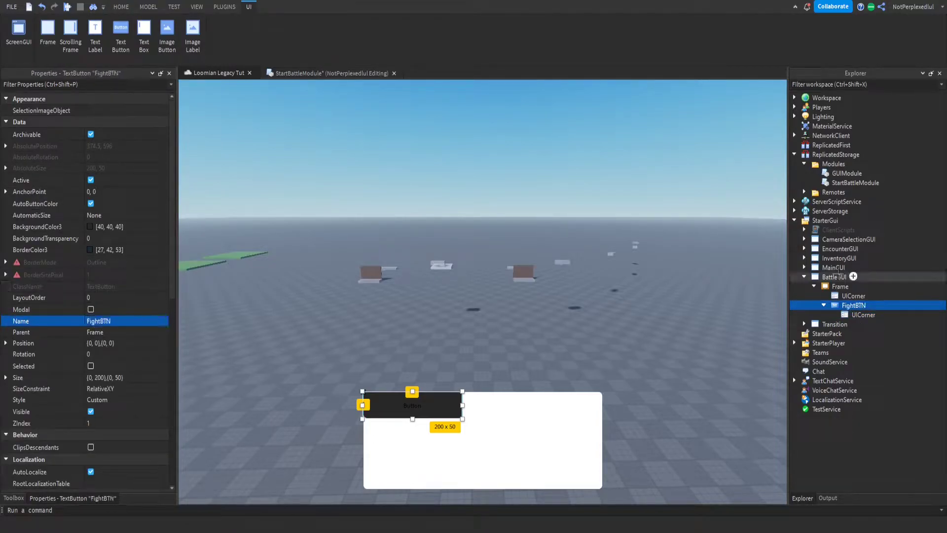
Set FightBTN's font to Fredoka One and turn on scaled text
{"action": "scroll", "coordinate": [104, 320], "scroll_direction": "down", "scroll_amount": 5}
{"action": "left_click", "coordinate": [106, 299]}
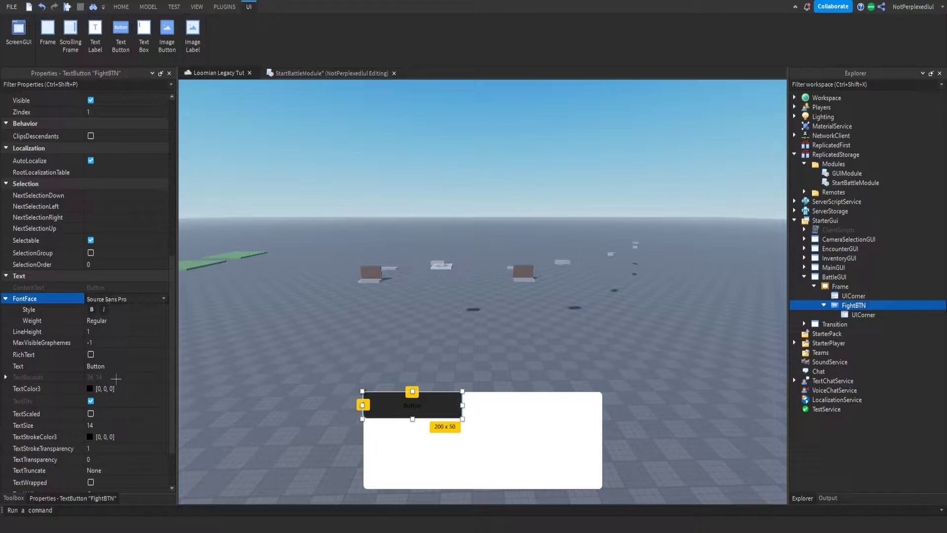
{"action": "left_click", "coordinate": [116, 387]}
{"action": "left_click", "coordinate": [91, 413]}
Set FightBTN's text to FIGHT and move the button slightly inward from the frame's upper-left corner
{"action": "left_click", "coordinate": [108, 366]}
{"action": "type", "text": "F"}
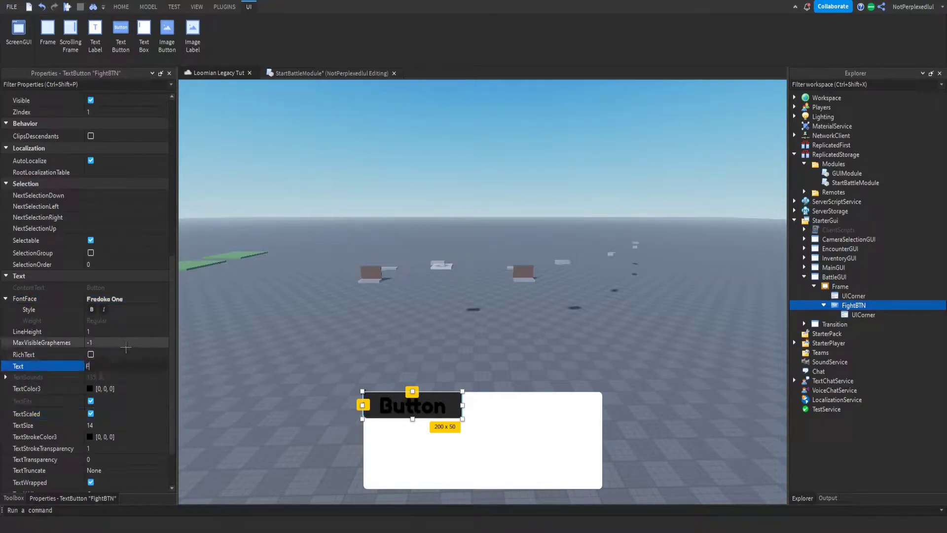
{"action": "type", "text": "iGHT"}
{"action": "key", "text": "Return"}
{"action": "left_click_drag", "start_coordinate": [389, 406], "coordinate": [397, 415]}
{"action": "left_click", "coordinate": [410, 373]}
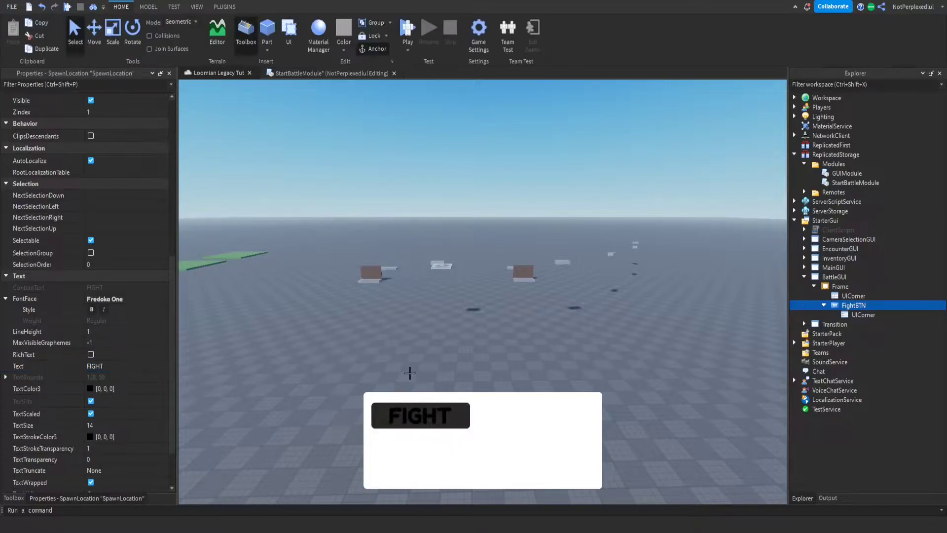
Add a UIGridLayout to the BattleGUI frame
{"action": "left_click", "coordinate": [854, 371]}
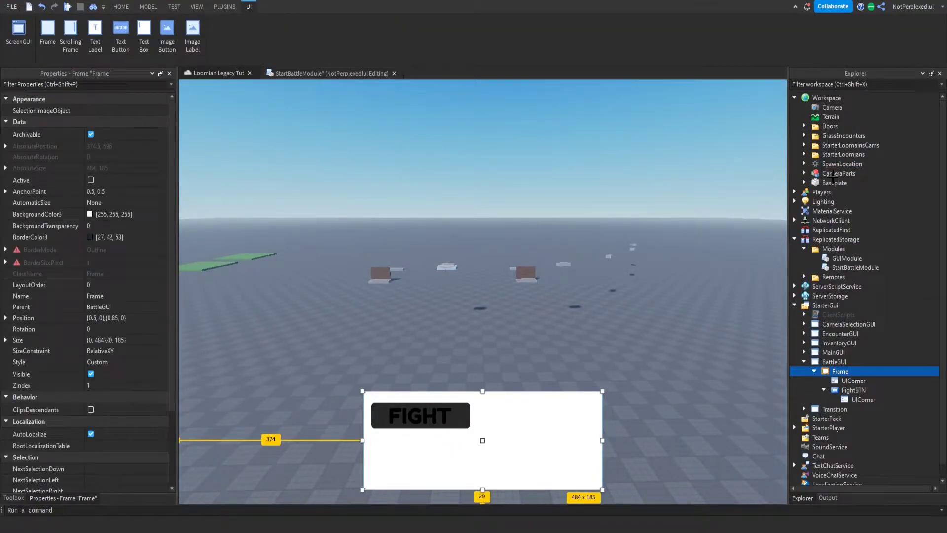
{"action": "left_click", "coordinate": [854, 371], "text": "ctrl"}
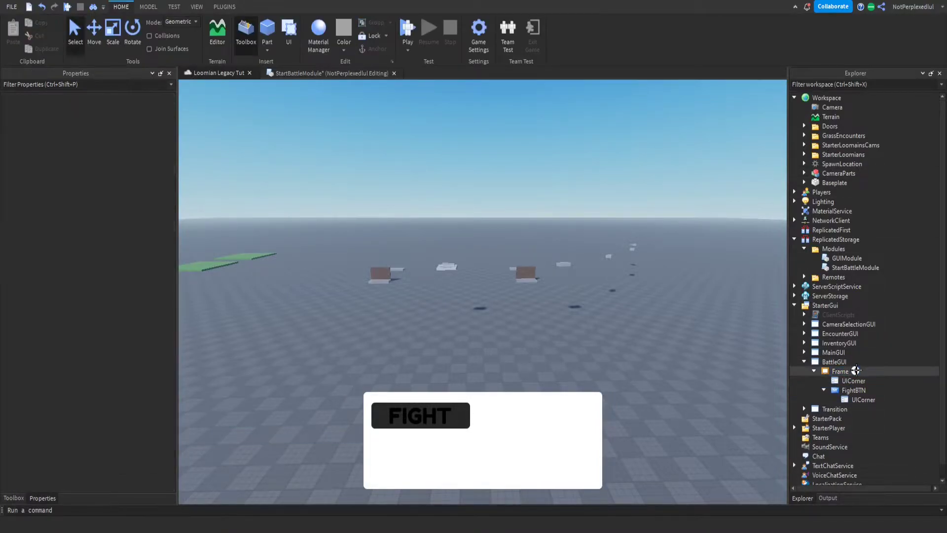
{"action": "left_click", "coordinate": [855, 370]}
{"action": "key", "text": "ctrl+shift+v"}
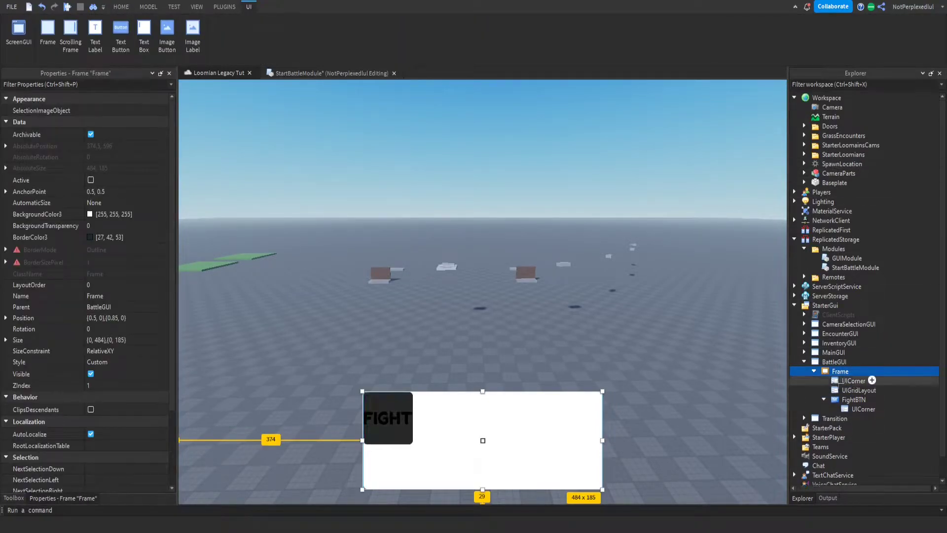
Duplicate FightBTN twice inside the frame so that it holds three buttons
{"action": "left_click", "coordinate": [855, 390]}
{"action": "left_click", "coordinate": [853, 398]}
{"action": "key", "text": "ctrl+d"}
{"action": "left_click", "coordinate": [864, 392]}
{"action": "left_click", "coordinate": [857, 418]}
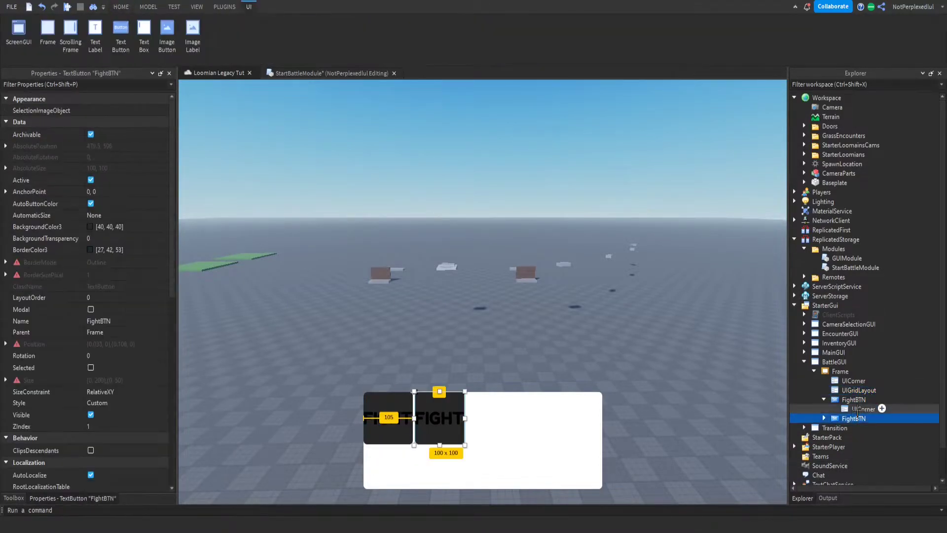
{"action": "key", "text": "ctrl+d"}
Rename the first FightBTN copy as InventoryBTN
{"action": "left_click", "coordinate": [855, 399]}
{"action": "left_click", "coordinate": [855, 417]}
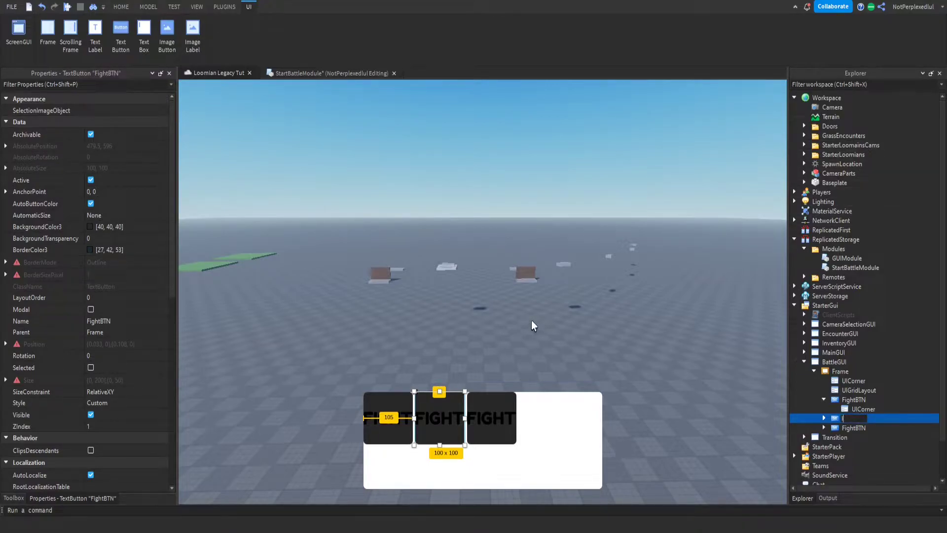
{"action": "type", "text": "InventoryBTN"}
{"action": "key", "text": "Return"}
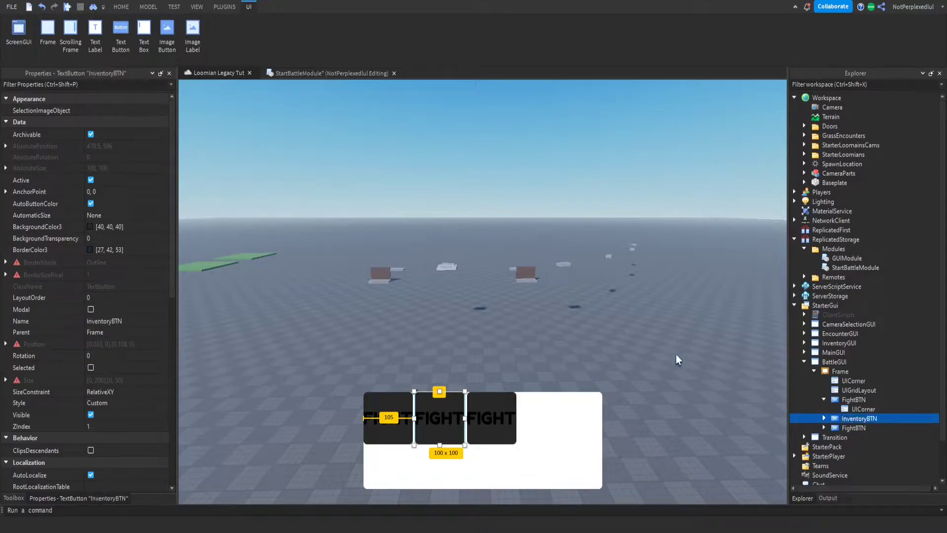
Rename the second FightBTN copy as RunBTN
{"action": "left_click", "coordinate": [853, 428]}
{"action": "key", "text": "F2"}
{"action": "type", "text": "R"}
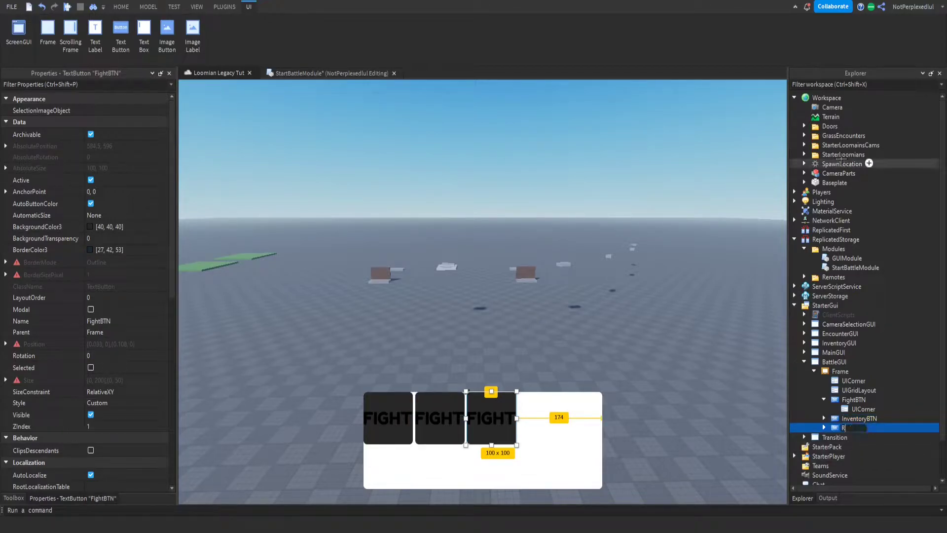
{"action": "type", "text": "unBTN"}
{"action": "key", "text": "Return"}
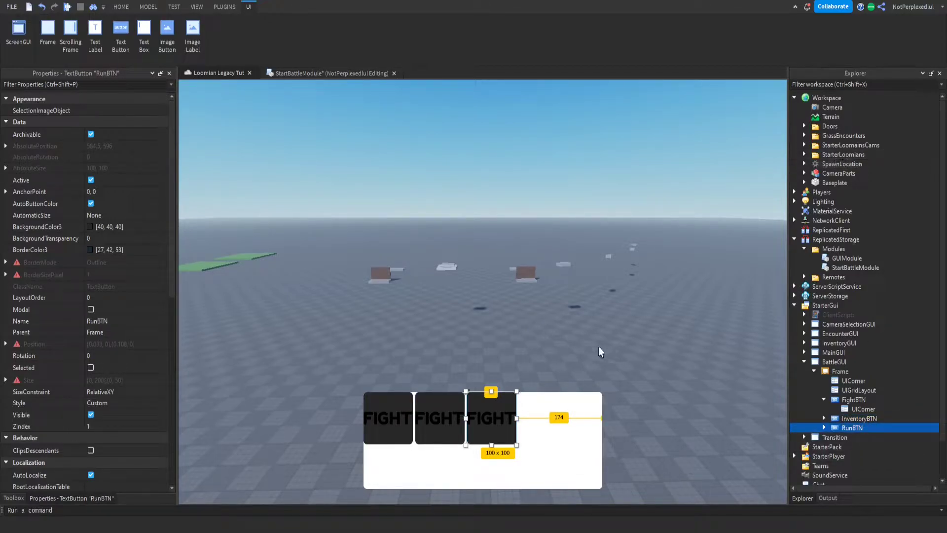
Set InventoryBTN's text to INVENTORY
{"action": "left_click", "coordinate": [838, 416]}
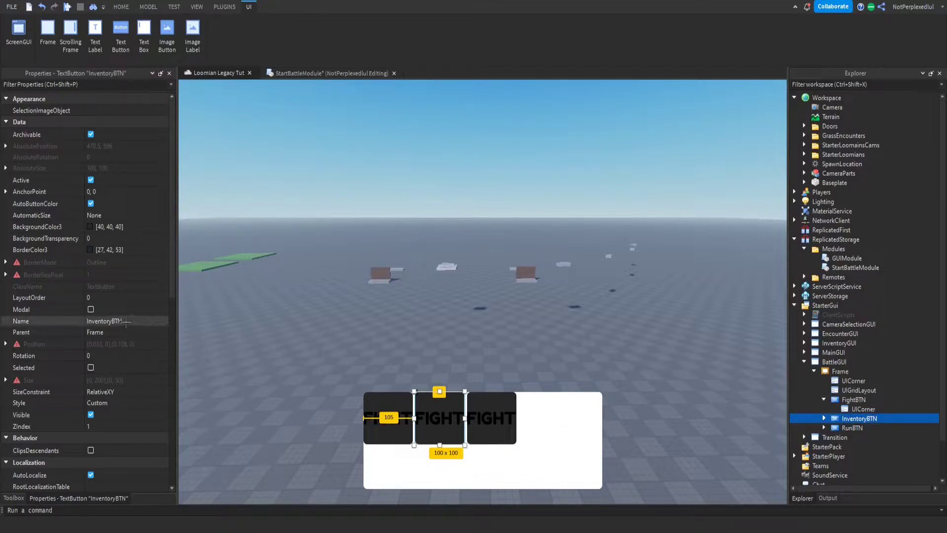
{"action": "scroll", "coordinate": [119, 345], "scroll_direction": "down", "scroll_amount": 9}
{"action": "left_click", "coordinate": [91, 357]}
{"action": "left_click", "coordinate": [91, 357]}
{"action": "left_click", "coordinate": [37, 366]}
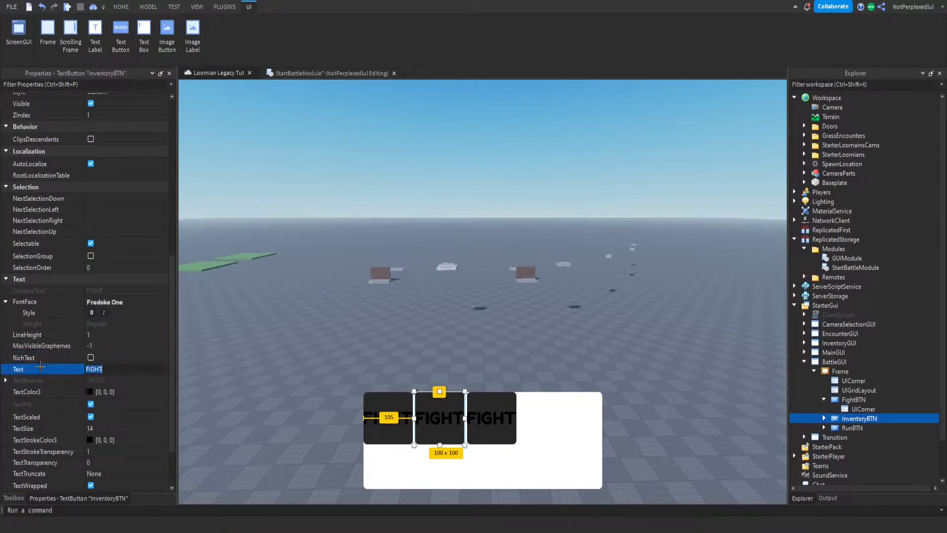
{"action": "type", "text": "INVENTORY"}
{"action": "key", "text": "Return"}
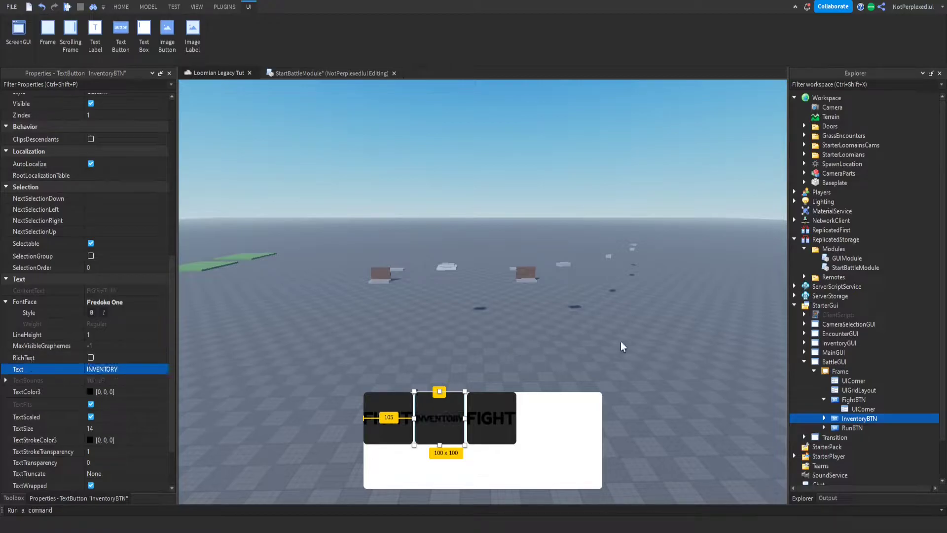
Set RunBTN's text to RUN
{"action": "left_click", "coordinate": [852, 427]}
{"action": "scroll", "coordinate": [119, 319], "scroll_direction": "down", "scroll_amount": 3}
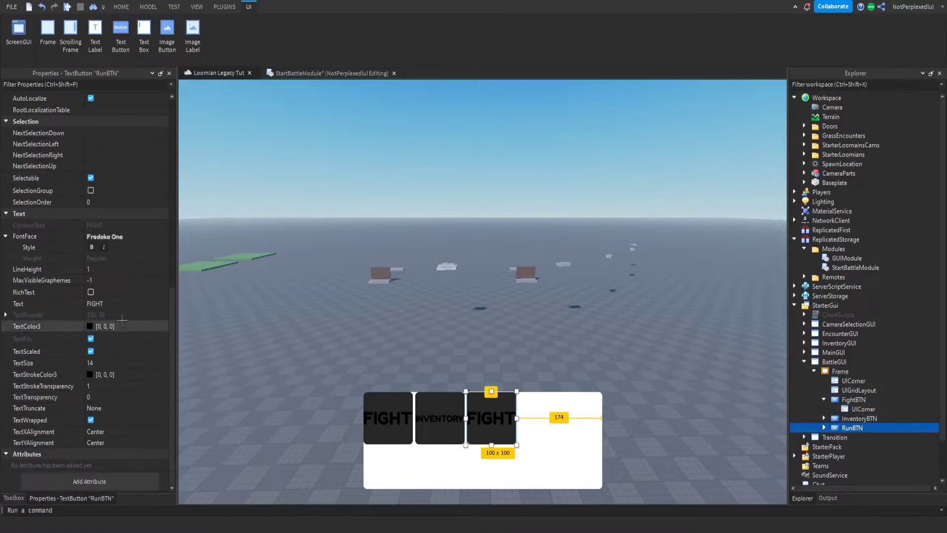
{"action": "left_click", "coordinate": [131, 303]}
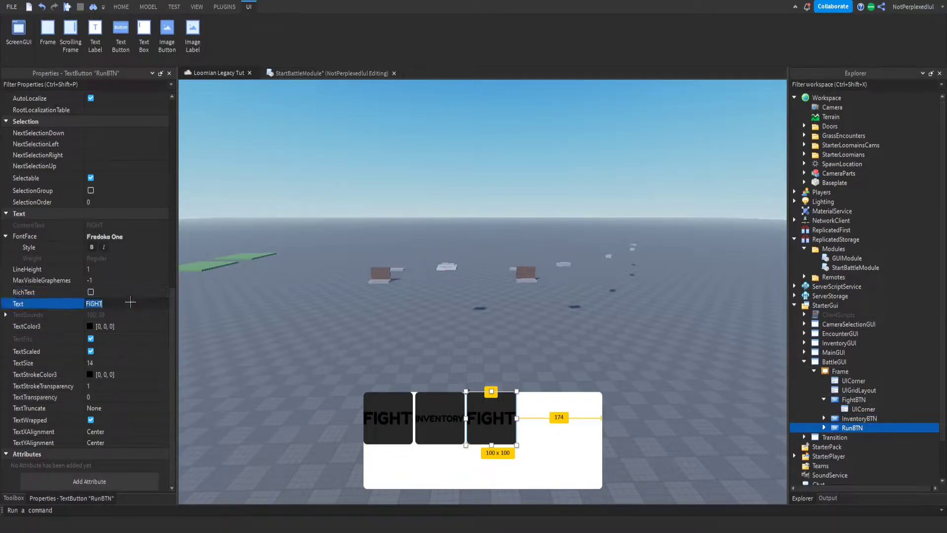
{"action": "type", "text": "RUN"}
{"action": "key", "text": "Return"}
Set the text colour of FightBTN, InventoryBTN and RunBTN to white (255, 255, 255)
{"action": "left_click", "coordinate": [823, 399]}
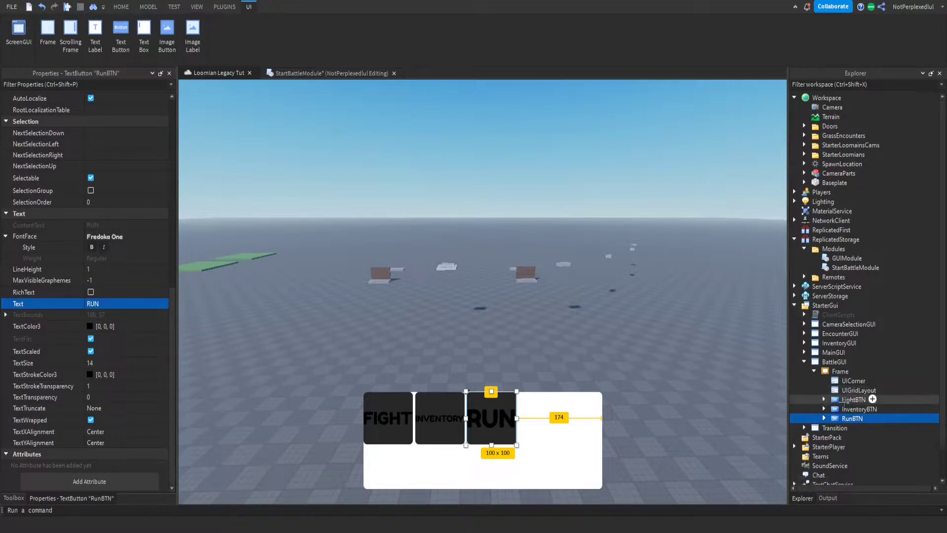
{"action": "left_click", "coordinate": [863, 399], "text": "shift"}
{"action": "left_click", "coordinate": [90, 328]}
{"action": "left_click", "coordinate": [594, 153]}
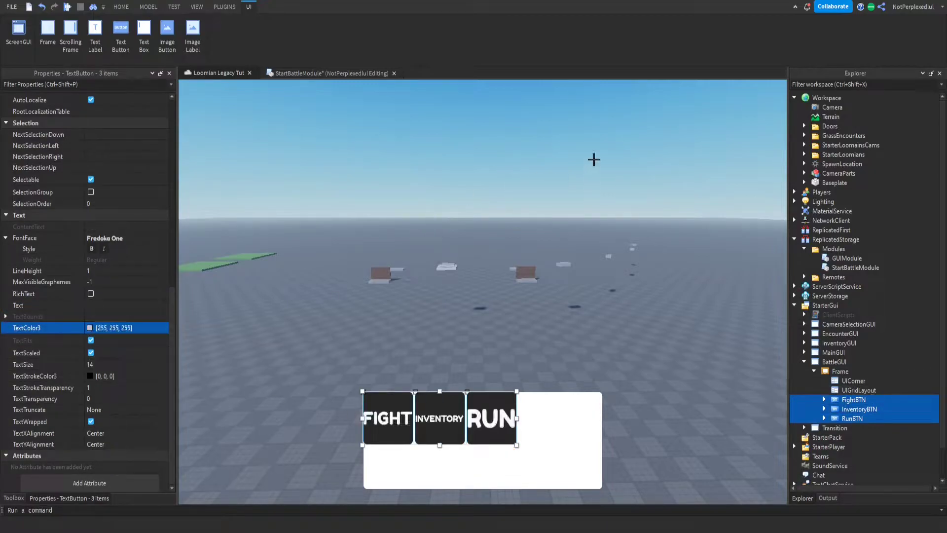
{"action": "left_click", "coordinate": [544, 343]}
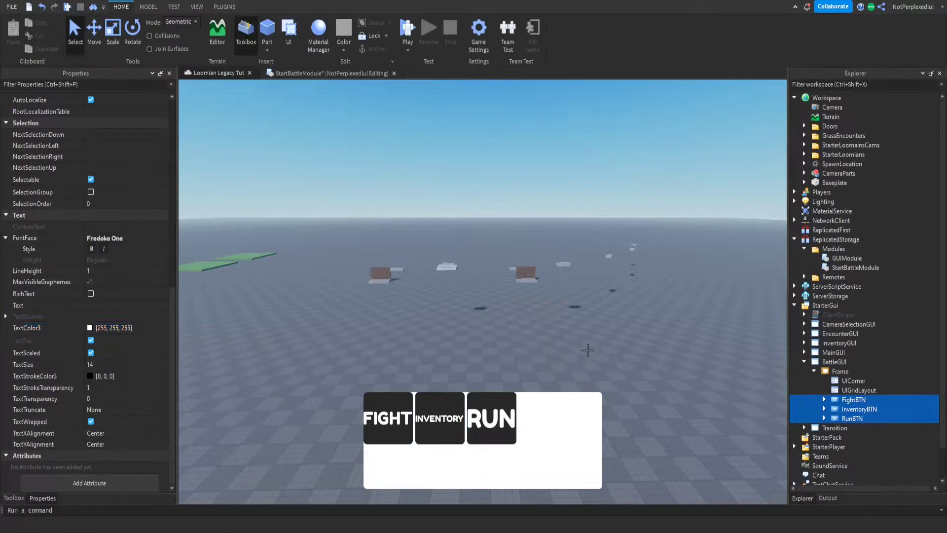
Try a cell width of 50 on the UIGridLayout and restore it to 100
{"action": "left_click", "coordinate": [823, 390]}
{"action": "left_click", "coordinate": [105, 121]}
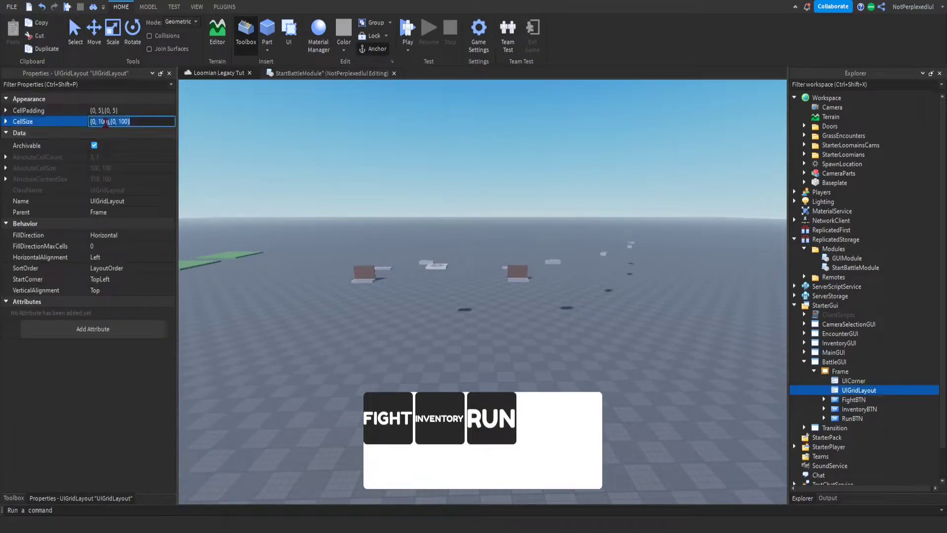
{"action": "left_click_drag", "start_coordinate": [104, 122], "coordinate": [97, 122]}
{"action": "double_click", "coordinate": [103, 121]}
{"action": "type", "text": "50"}
{"action": "key", "text": "Return"}
{"action": "left_click", "coordinate": [101, 123]}
{"action": "double_click", "coordinate": [101, 122]}
{"action": "type", "text": "100"}
{"action": "key", "text": "Return"}
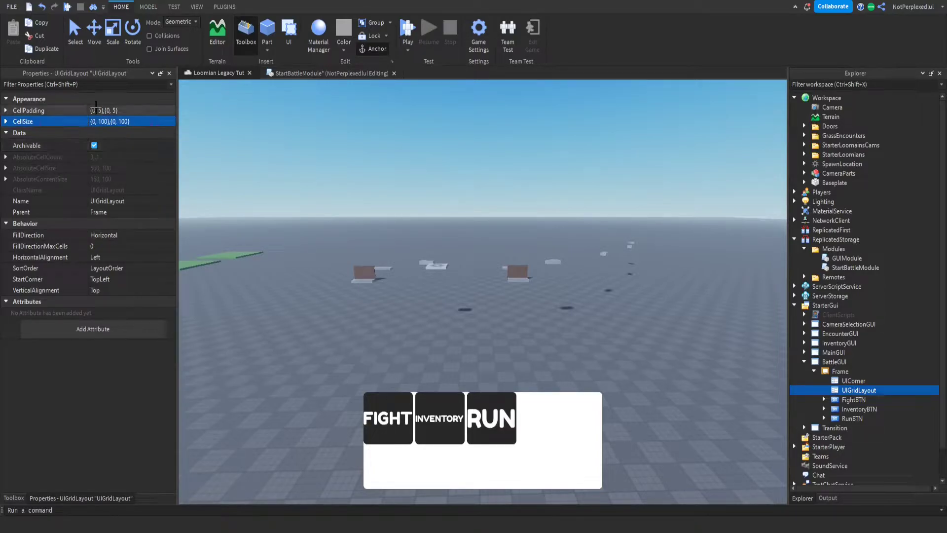
Try a horizontal cell padding of 50 on the UIGridLayout and undo it
{"action": "left_click", "coordinate": [99, 110]}
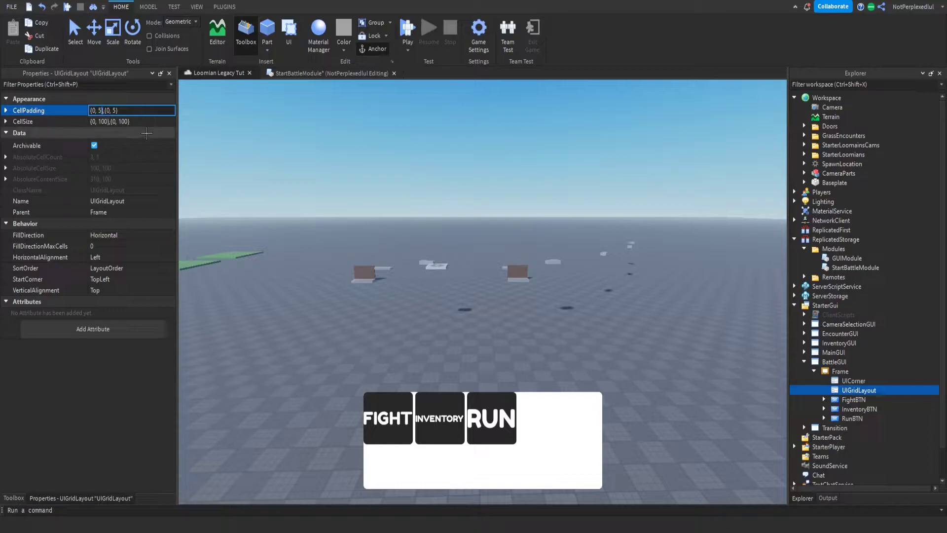
{"action": "key", "text": "Right"}
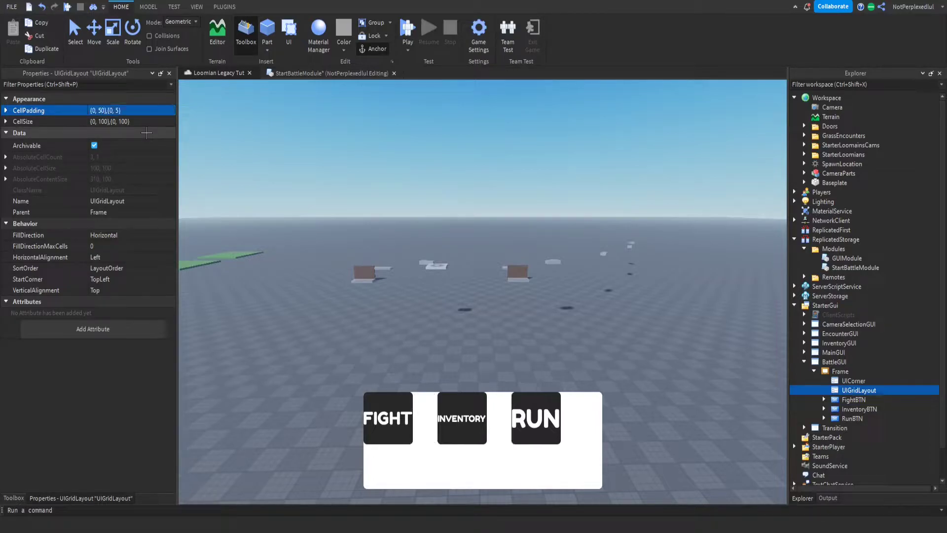
{"action": "key", "text": "ctrl+z"}
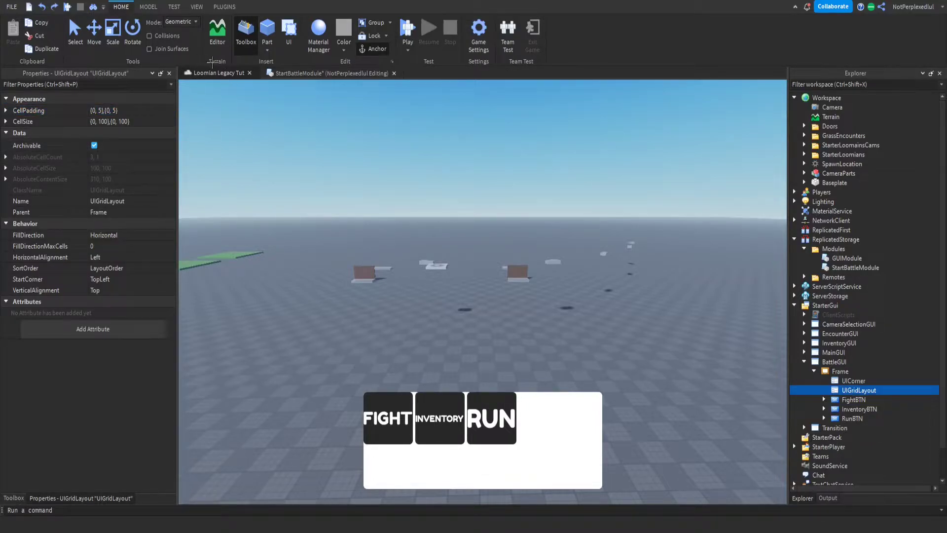
{"action": "left_click", "coordinate": [128, 110]}
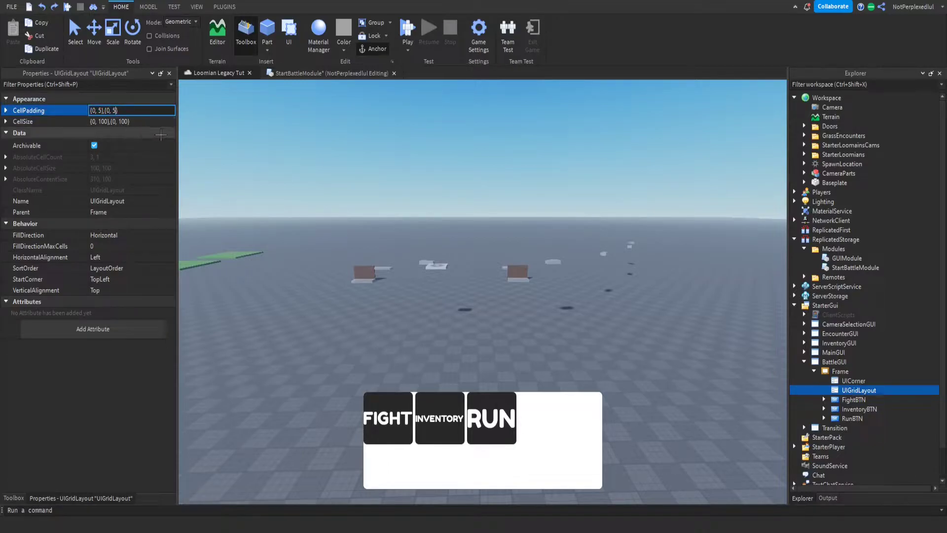
{"action": "key", "text": "Return"}
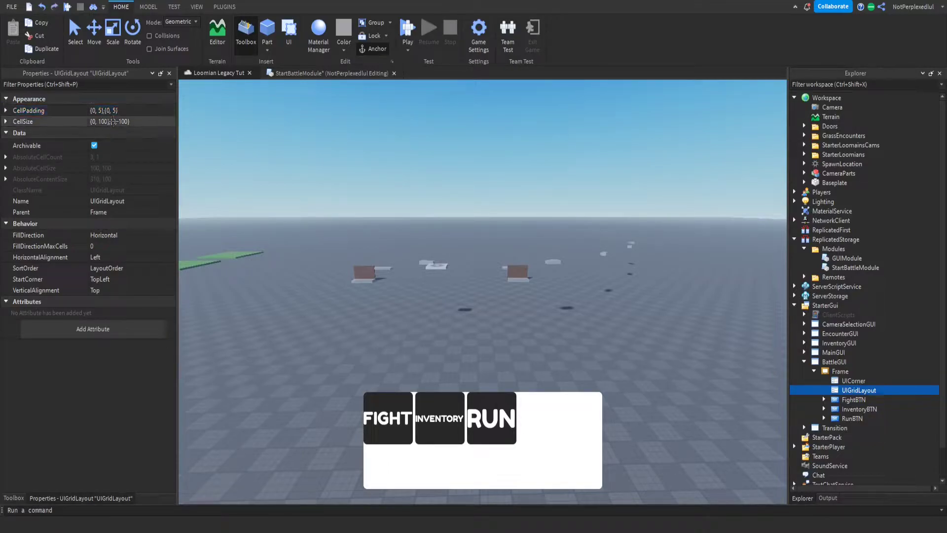
Set the UIGridLayout's horizontal alignment to Center
{"action": "left_click", "coordinate": [119, 236]}
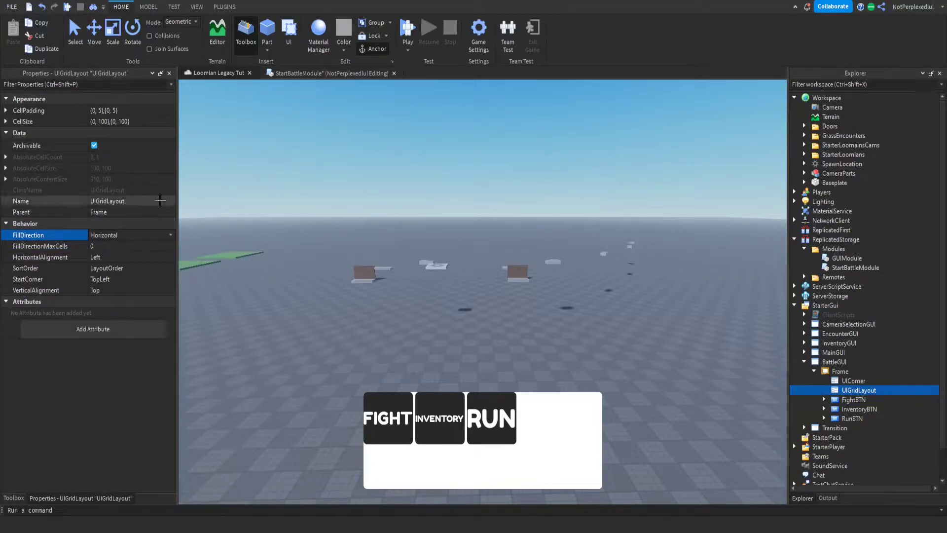
{"action": "left_click", "coordinate": [110, 257]}
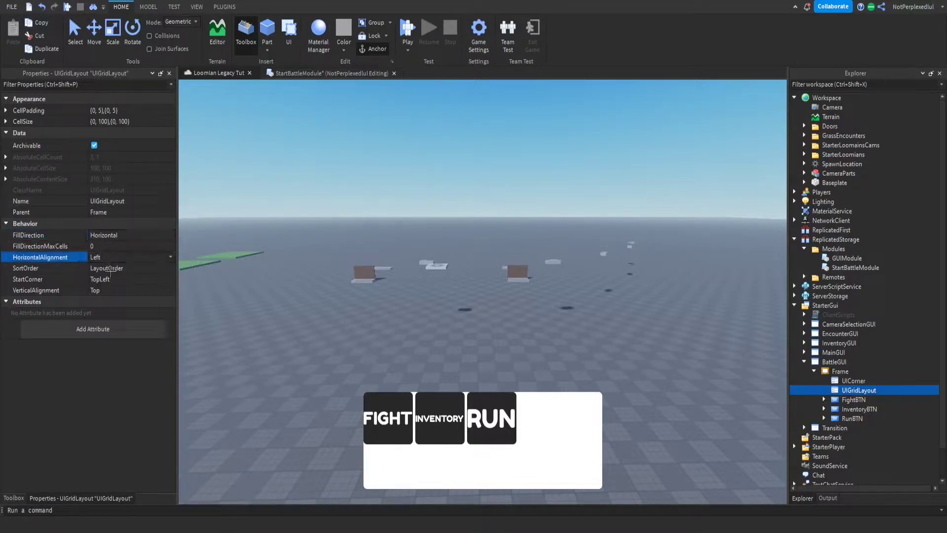
{"action": "left_click", "coordinate": [110, 268]}
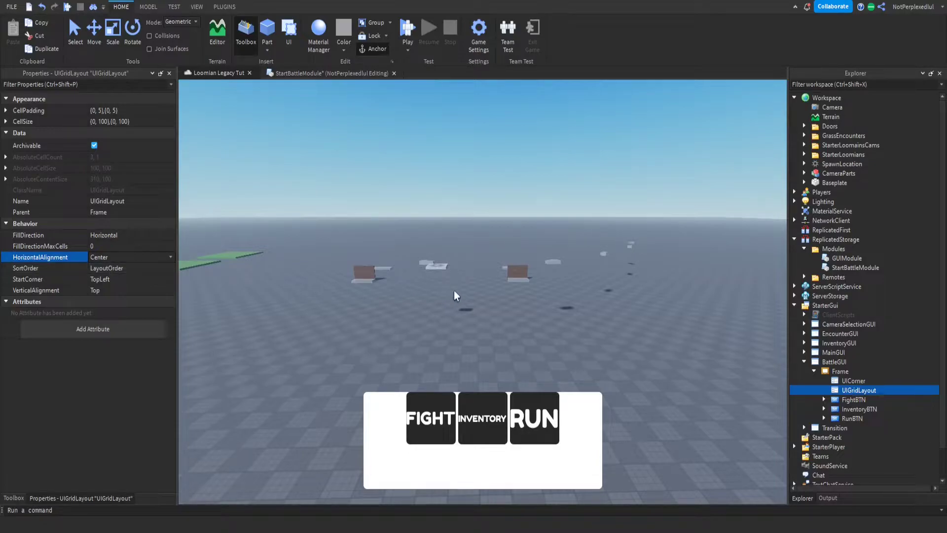
{"action": "right_click_drag", "start_coordinate": [719, 354], "coordinate": [678, 344]}
Try a cell height of 50 on the UIGridLayout and undo it
{"action": "left_click", "coordinate": [840, 371]}
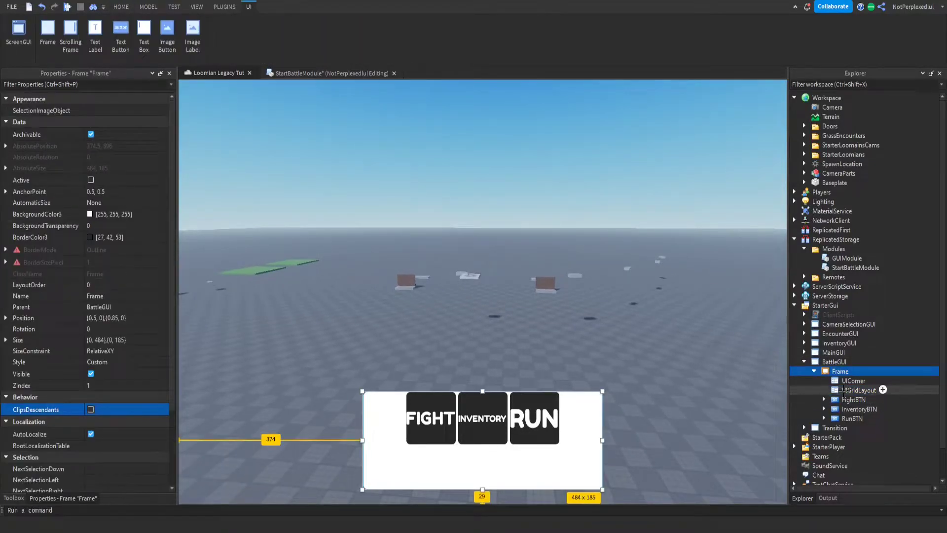
{"action": "left_click", "coordinate": [851, 399]}
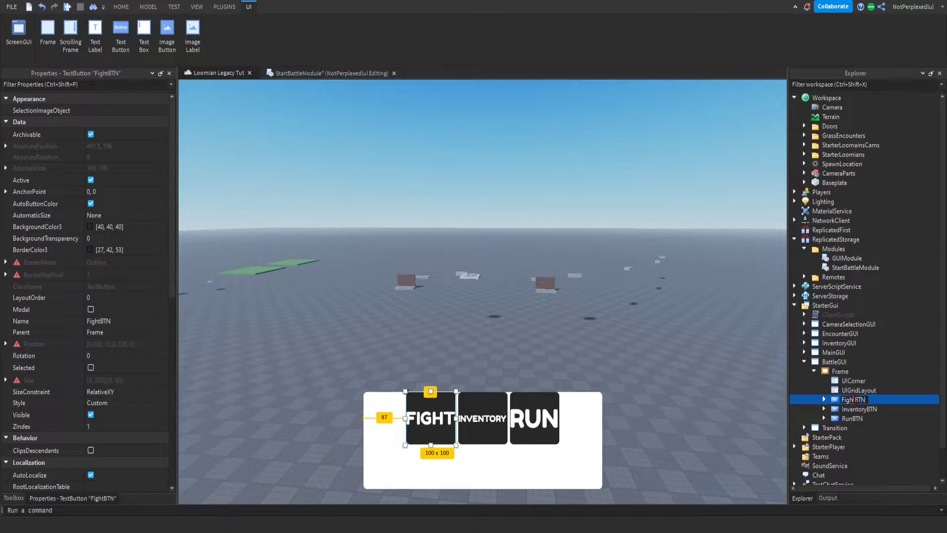
{"action": "left_click", "coordinate": [850, 399]}
{"action": "left_click", "coordinate": [852, 390]}
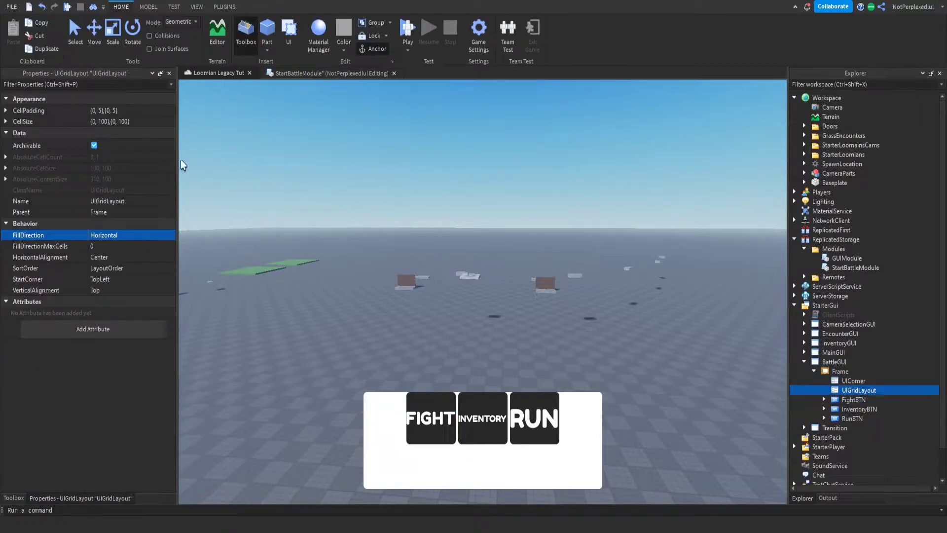
{"action": "left_click", "coordinate": [122, 122]}
{"action": "double_click", "coordinate": [122, 123]}
{"action": "type", "text": "50"}
{"action": "key", "text": "Return"}
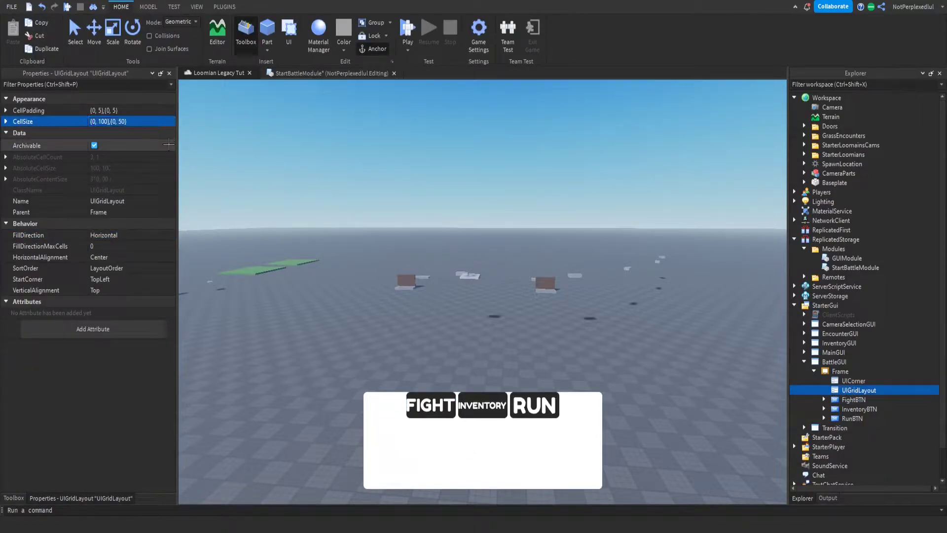
{"action": "key", "text": "ctrl+z"}
Discard a trial cell width of 50 and delete the UIGridLayout from the frame
{"action": "left_click", "coordinate": [98, 121]}
{"action": "type", "text": "50"}
{"action": "key", "text": "Return"}
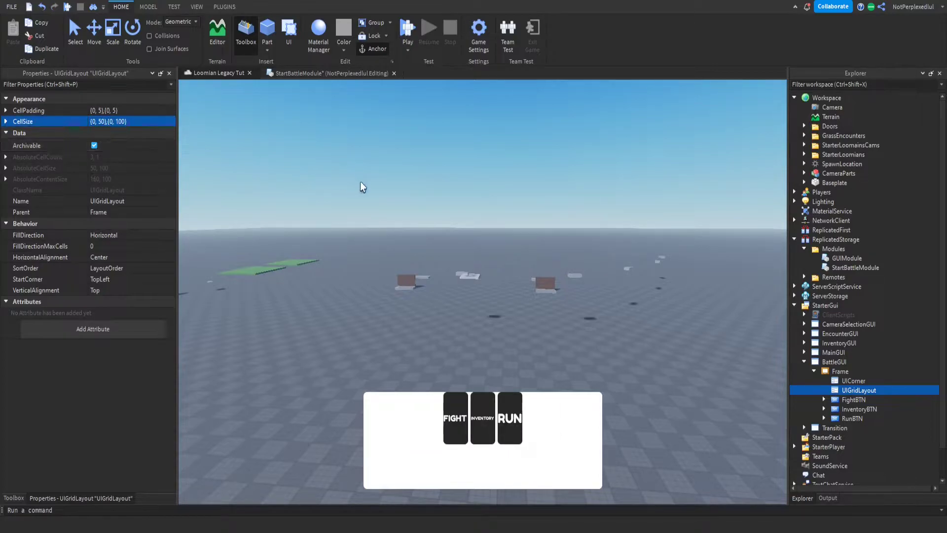
{"action": "key", "text": "ctrl+z"}
{"action": "key", "text": "Delete"}
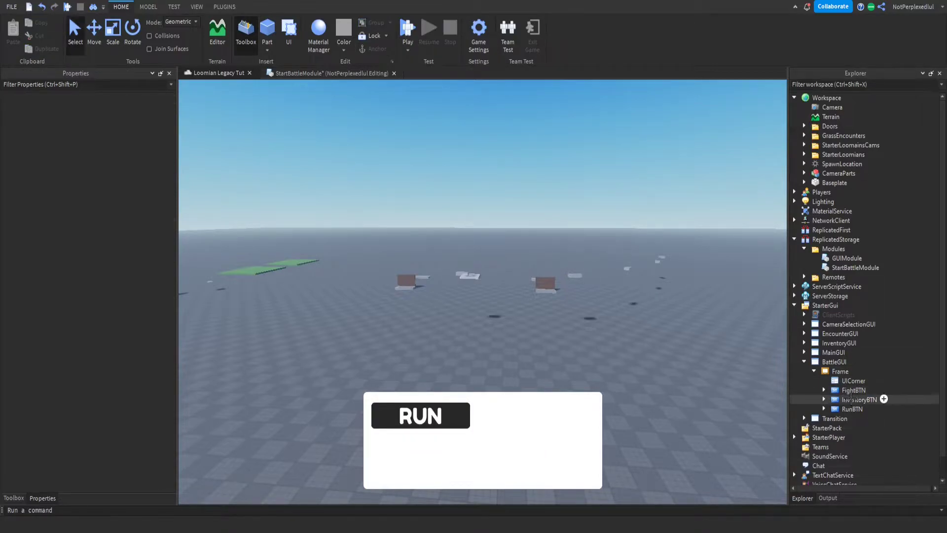
Move RunBTN to the frame's lower-right area and InventoryBTN to its upper-right area, level with FightBTN
{"action": "left_click", "coordinate": [849, 408]}
{"action": "left_click", "coordinate": [849, 390]}
{"action": "left_click", "coordinate": [850, 399]}
{"action": "left_click", "coordinate": [850, 407]}
{"action": "left_click", "coordinate": [852, 399]}
{"action": "left_click", "coordinate": [852, 391]}
{"action": "left_click", "coordinate": [852, 408]}
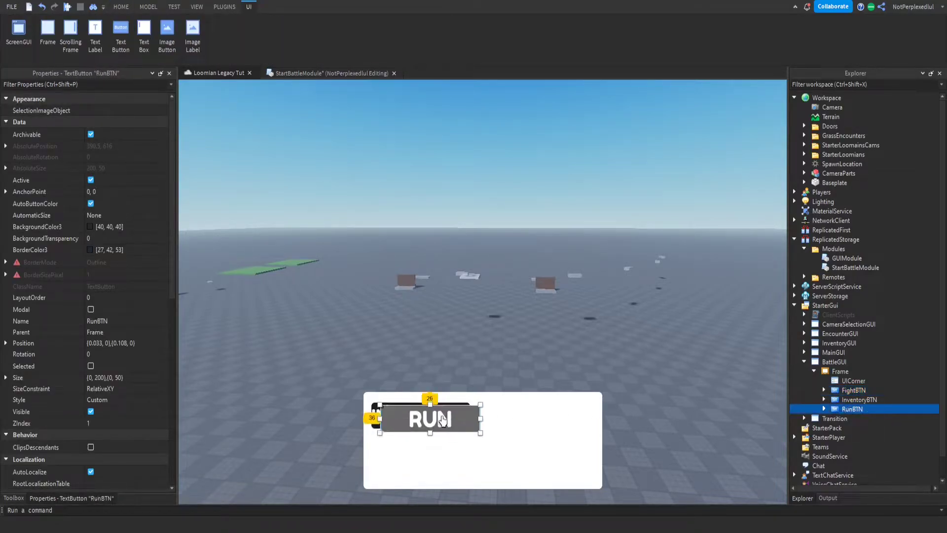
{"action": "left_click_drag", "start_coordinate": [429, 416], "coordinate": [550, 468]}
{"action": "left_click", "coordinate": [858, 399]}
{"action": "left_click_drag", "start_coordinate": [425, 420], "coordinate": [548, 420]}
Move RunBTN to the frame's lower-left area directly below FightBTN and nudge it slightly upward
{"action": "left_click_drag", "start_coordinate": [539, 466], "coordinate": [417, 464]}
{"action": "left_click", "coordinate": [499, 385]}
{"action": "key", "text": "s"}
{"action": "right_click_drag", "start_coordinate": [557, 372], "coordinate": [566, 369]}
{"action": "left_click", "coordinate": [838, 407]}
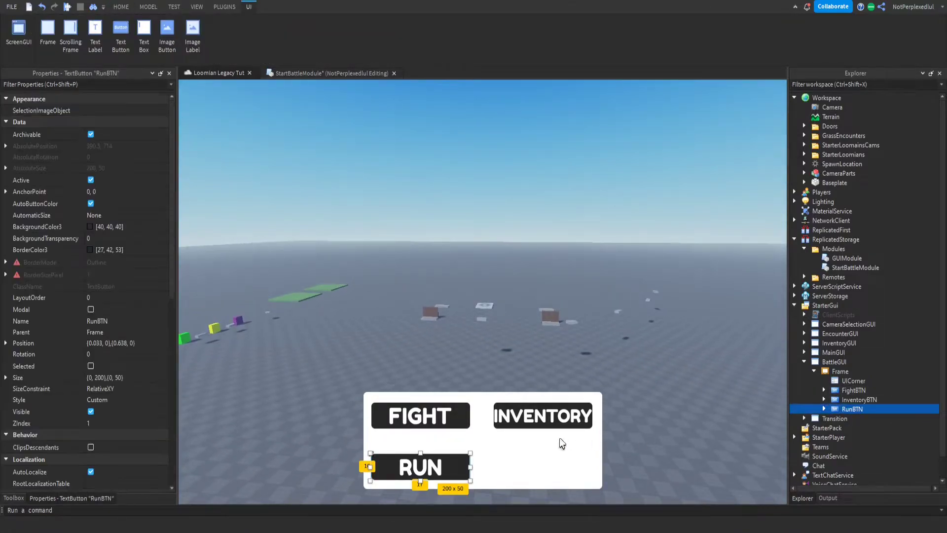
{"action": "left_click_drag", "start_coordinate": [442, 467], "coordinate": [441, 463]}
{"action": "left_click", "coordinate": [485, 305]}
{"action": "scroll", "coordinate": [484, 305], "scroll_direction": "down", "scroll_amount": 1}
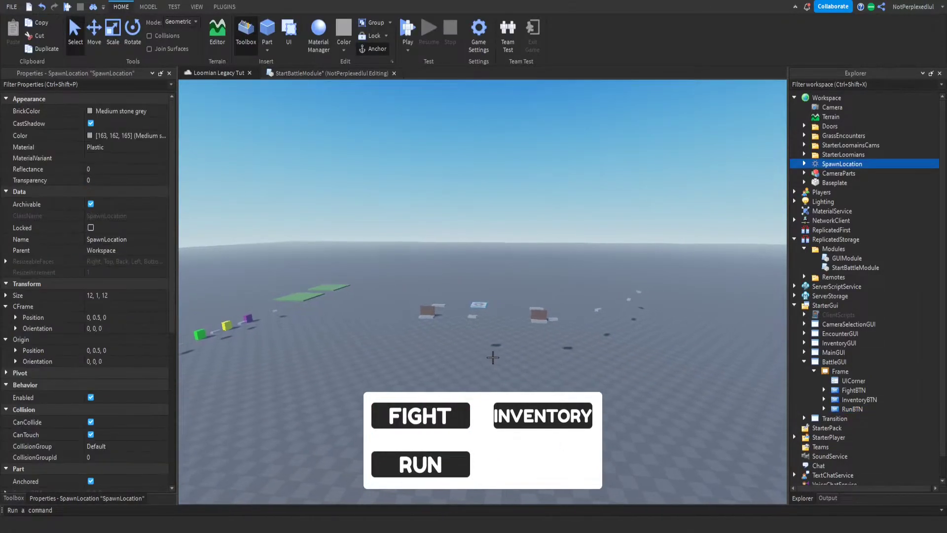
Deselect the spawn location and publish the place's current changes to Roblox
{"action": "left_click", "coordinate": [494, 258]}
{"action": "right_click_drag", "start_coordinate": [494, 258], "coordinate": [668, 326]}
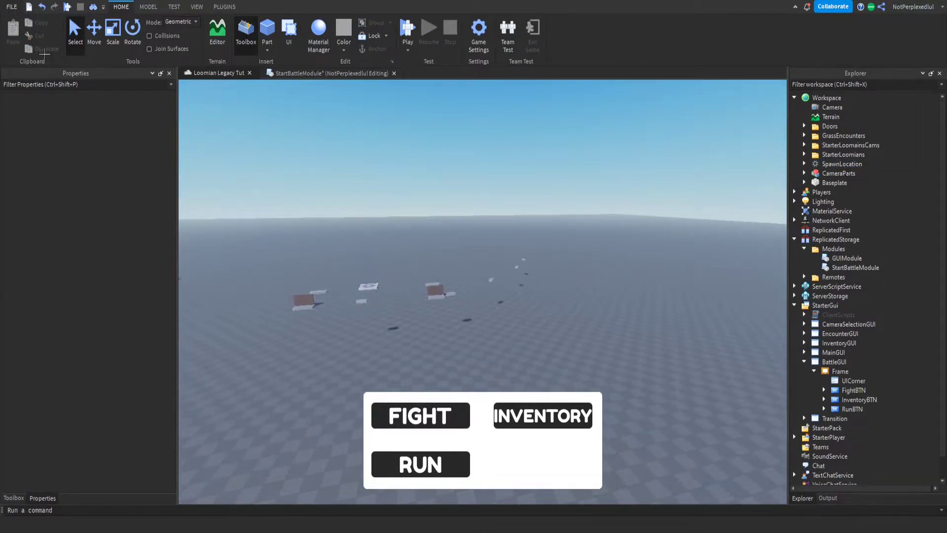
{"action": "key", "text": "ctrl+s"}
{"action": "right_click_drag", "start_coordinate": [217, 143], "coordinate": [232, 150]}
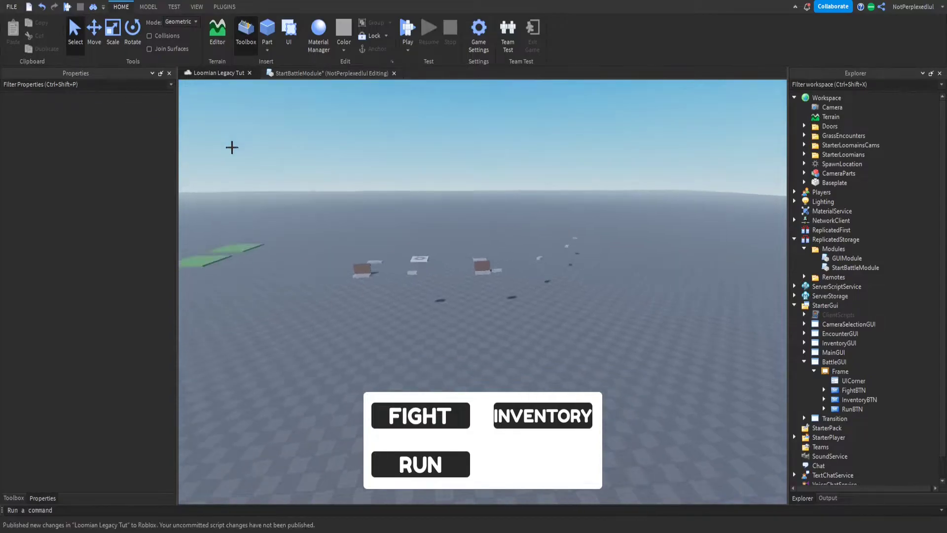
Try a vertical position scale of 1 on the BattleGUI frame and undo it
{"action": "left_click", "coordinate": [840, 370]}
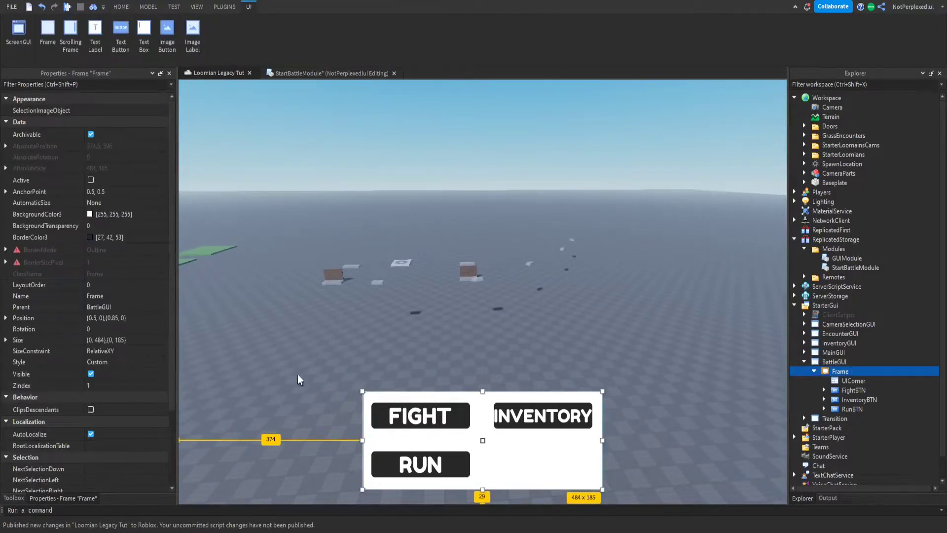
{"action": "left_click", "coordinate": [115, 318]}
{"action": "left_click", "coordinate": [115, 317]}
{"action": "left_click_drag", "start_coordinate": [126, 317], "coordinate": [73, 318]}
{"action": "double_click", "coordinate": [114, 317]}
{"action": "type", "text": "1"}
{"action": "key", "text": "Return"}
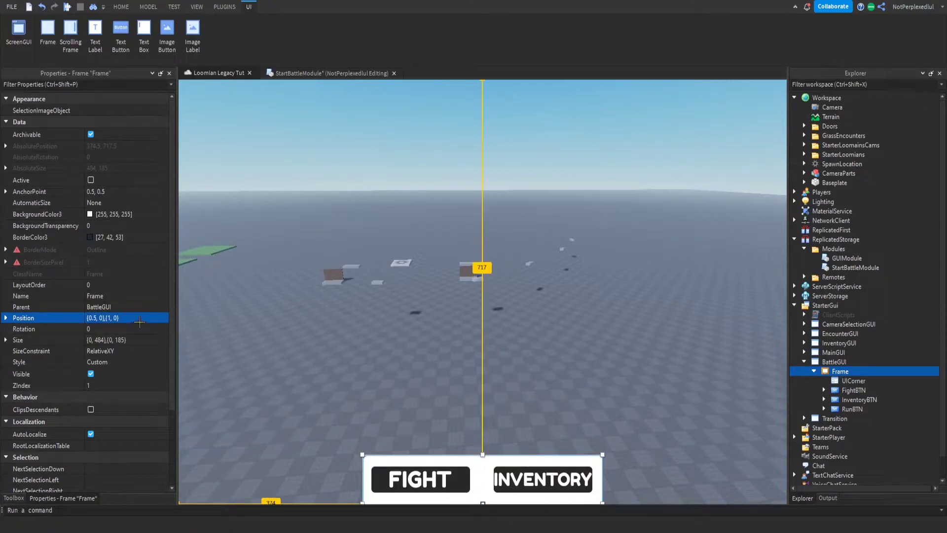
{"action": "key", "text": "ctrl+z"}
Set the BattleGUI frame's vertical position scale to 1.5 so it sits off-screen below the viewport
{"action": "left_click", "coordinate": [122, 318]}
{"action": "double_click", "coordinate": [116, 318]}
{"action": "key", "text": "BackSpace"}
{"action": "key", "text": "BackSpace"}
{"action": "type", "text": "1.5"}
{"action": "key", "text": "Return"}
{"action": "left_click", "coordinate": [262, 319]}
Publish the place to Roblox with the repositioned battle frame
{"action": "right_click_drag", "start_coordinate": [281, 347], "coordinate": [366, 326]}
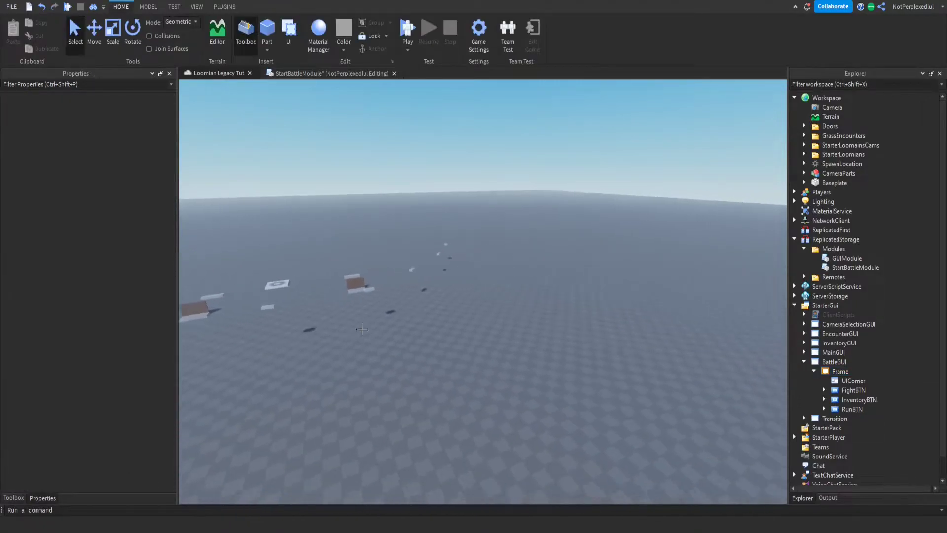
{"action": "key", "text": "a"}
{"action": "key", "text": "e"}
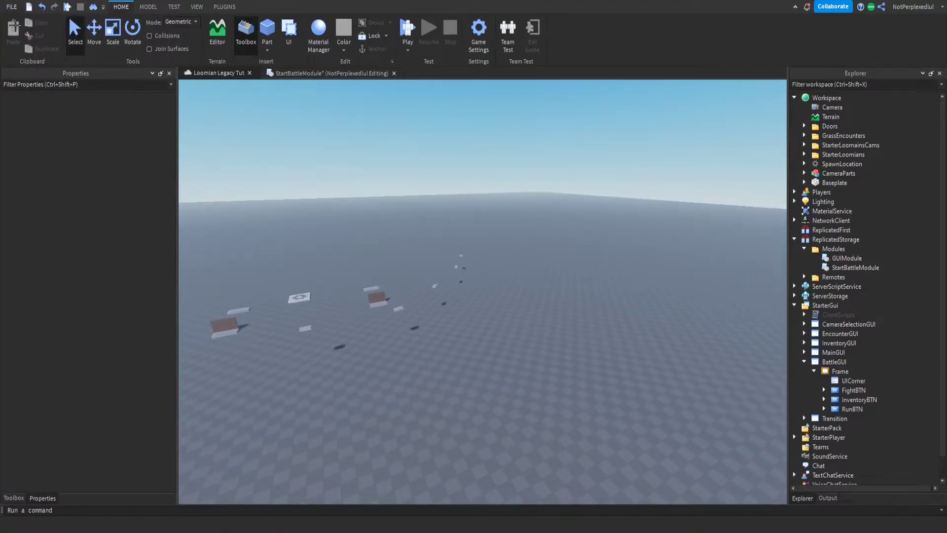
{"action": "key", "text": "alt+p"}
{"action": "right_click_drag", "start_coordinate": [543, 192], "coordinate": [508, 193]}
Open StartBattleModule and add local Player = game:GetService("Players").LocalPlayer above the StartBattle table
{"action": "double_click", "coordinate": [803, 267]}
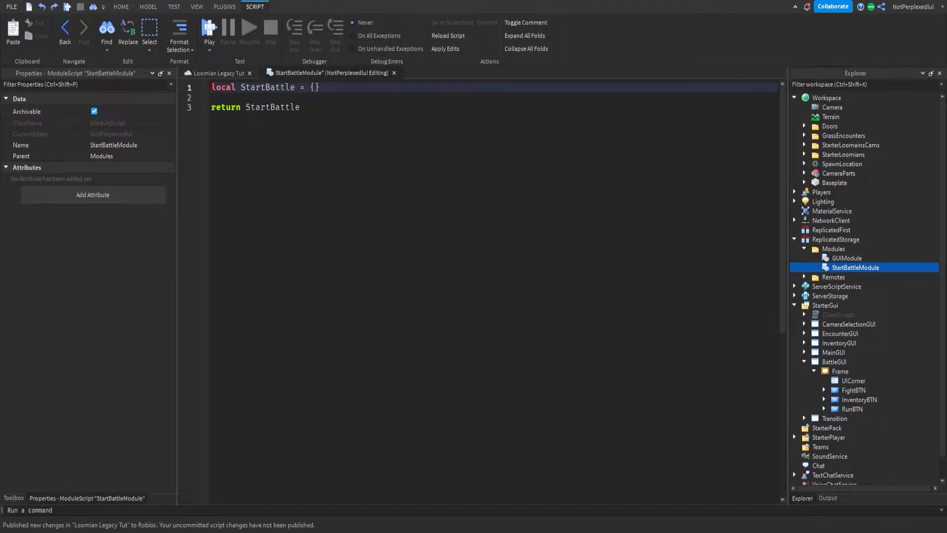
{"action": "key", "text": "Return"}
{"action": "key", "text": "Return"}
{"action": "left_click", "coordinate": [221, 88]}
{"action": "type", "text": "local Player = "}
{"action": "type", "text": "game:GetService(\"Players\")."}
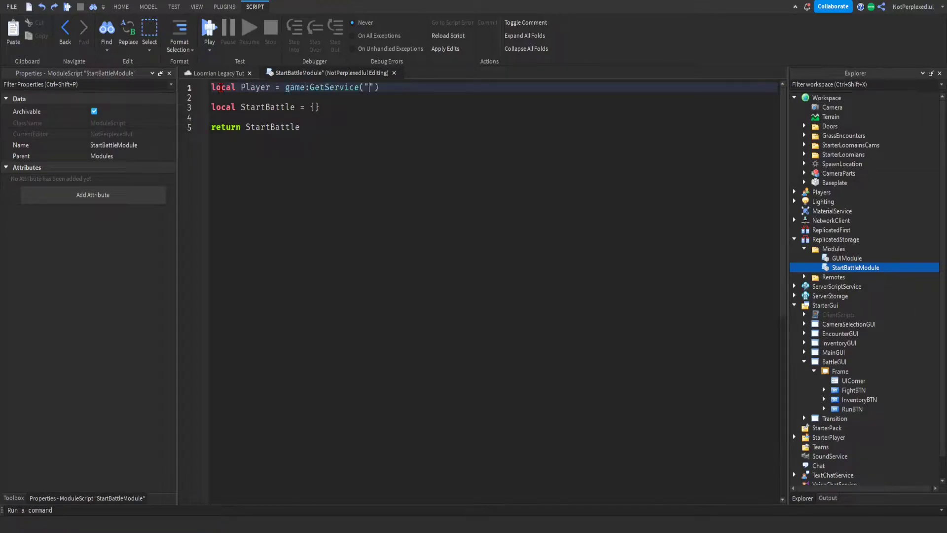
{"action": "type", "text": "LocalPlayer"}
Declare local PlayerGui = Player.PlayerGui on the line below Player
{"action": "key", "text": "Return"}
{"action": "type", "text": "loca"}
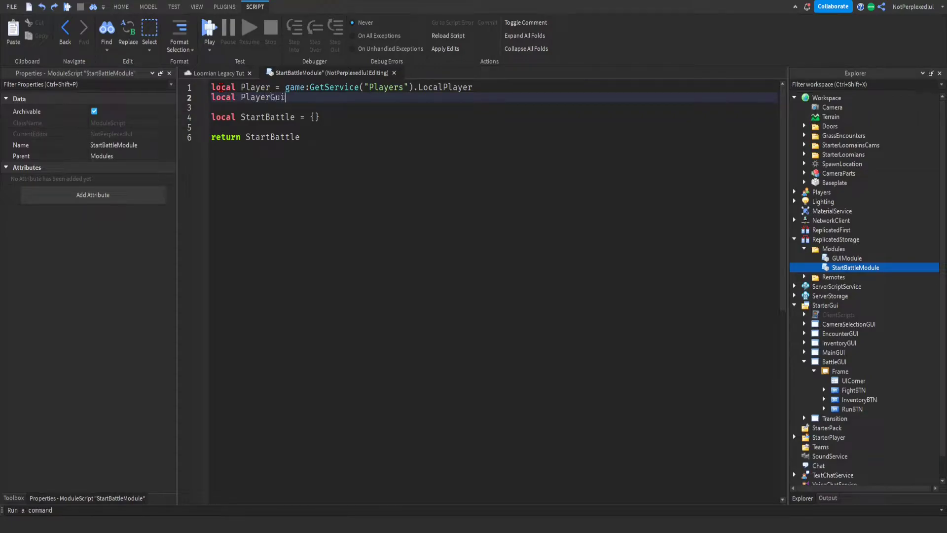
{"action": "type", "text": "l PlayerGui"}
{"action": "key", "text": "Home"}
{"action": "type", "text": "="}
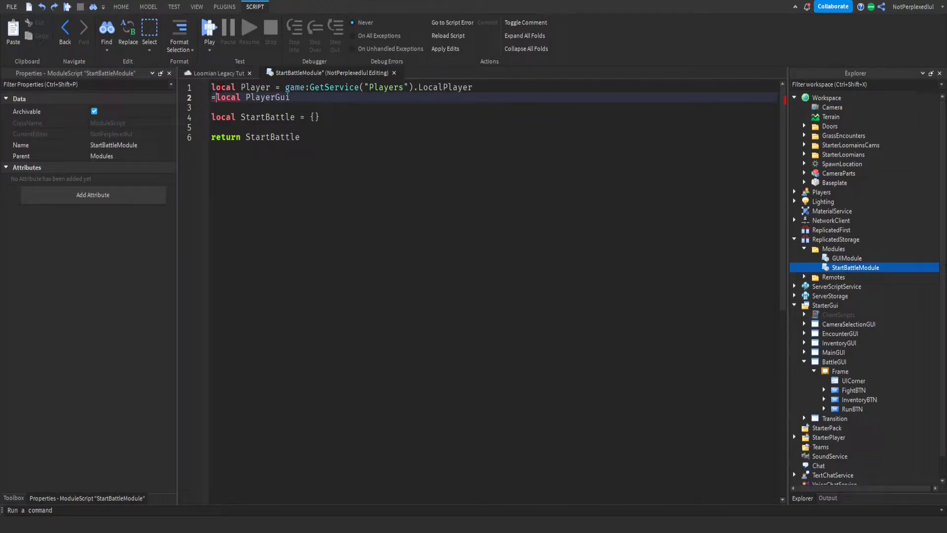
{"action": "key", "text": "BackSpace"}
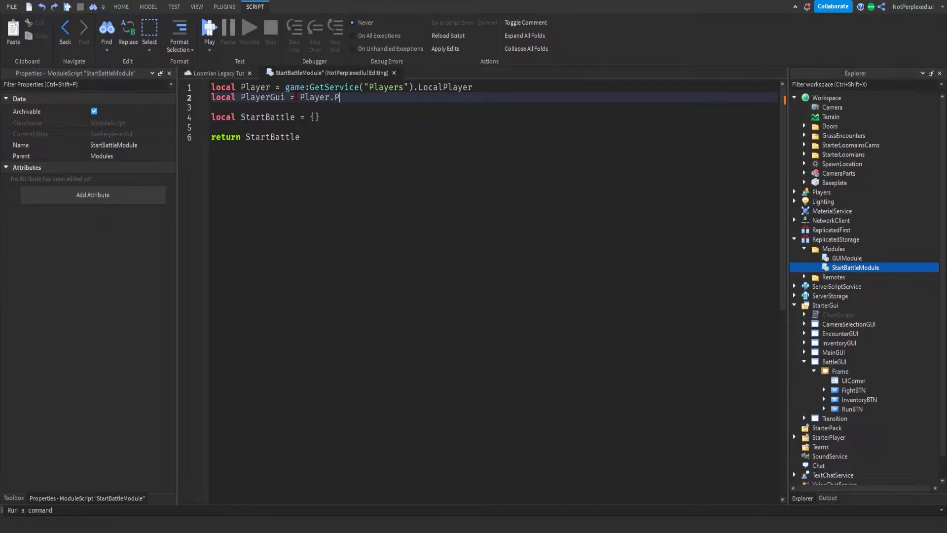
Declare local BattleGUI = PlayerGui:WaitForChild("BattleGUI") below PlayerGui
{"action": "key", "text": "Return"}
{"action": "type", "text": "local BattleGUI ="}
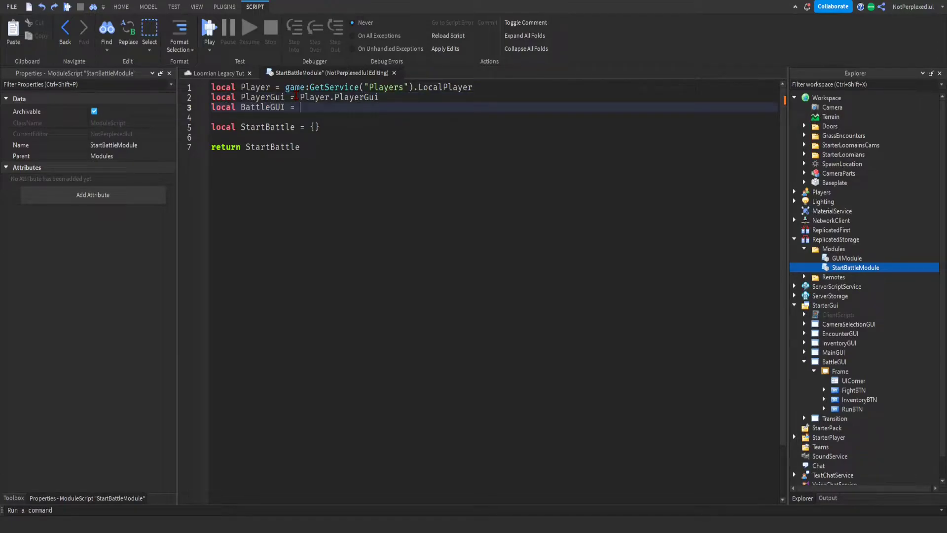
{"action": "type", "text": "PlayerGui:waitForChild(\"\")"}
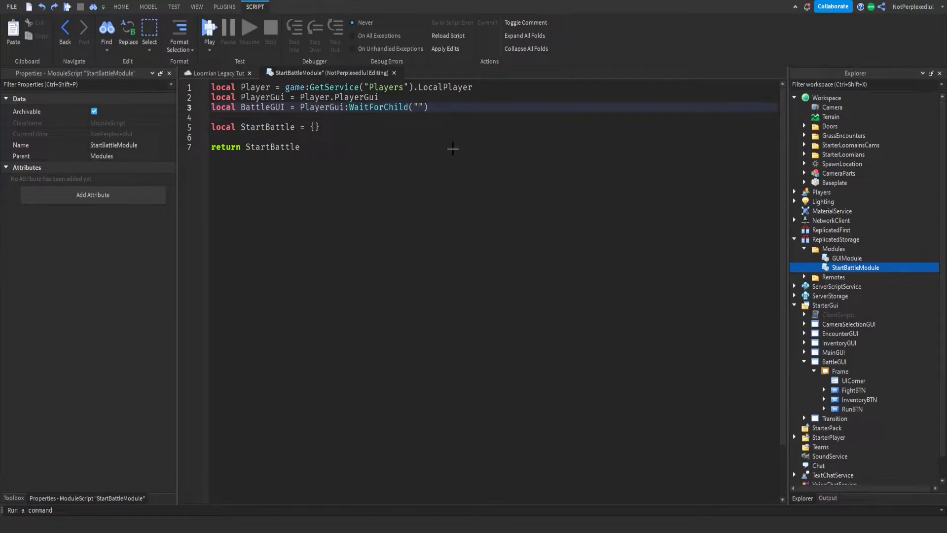
{"action": "type", "text": "BattleGUI"}
{"action": "left_click", "coordinate": [486, 106]}
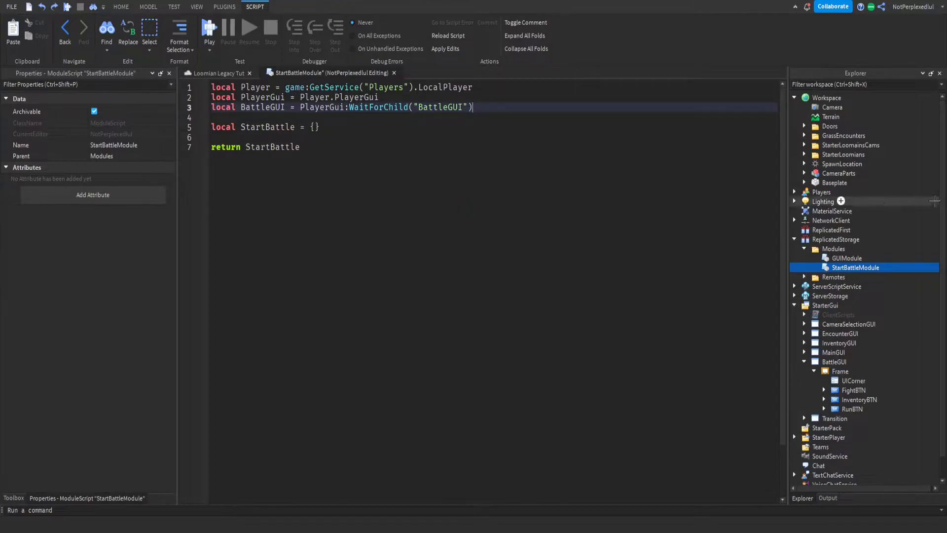
Declare local TweenService = game:GetService("TweenService") as a separate block above the StartBattle table
{"action": "key", "text": "Return"}
{"action": "key", "text": "Return"}
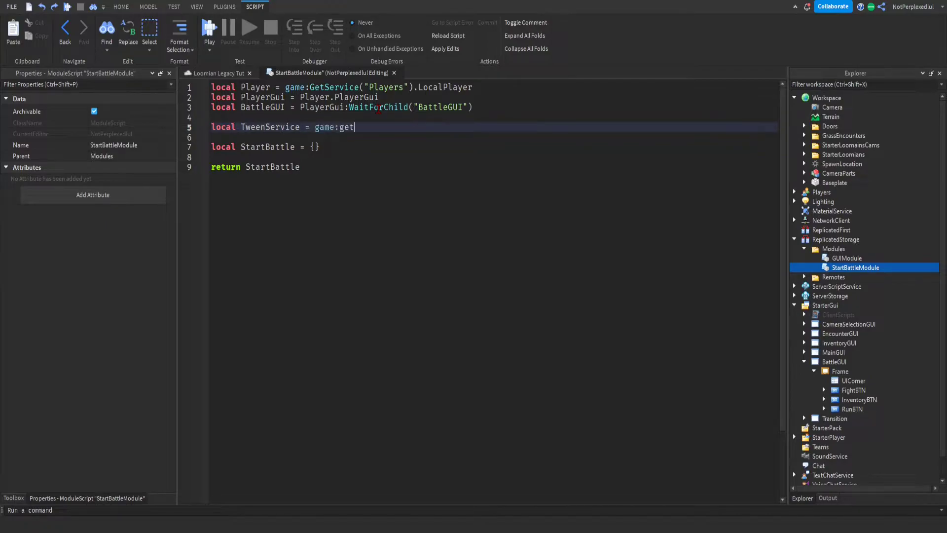
{"action": "type", "text": "Service(\"TweenService\")"}
{"action": "left_click", "coordinate": [321, 147]}
{"action": "key", "text": "Page_Up"}
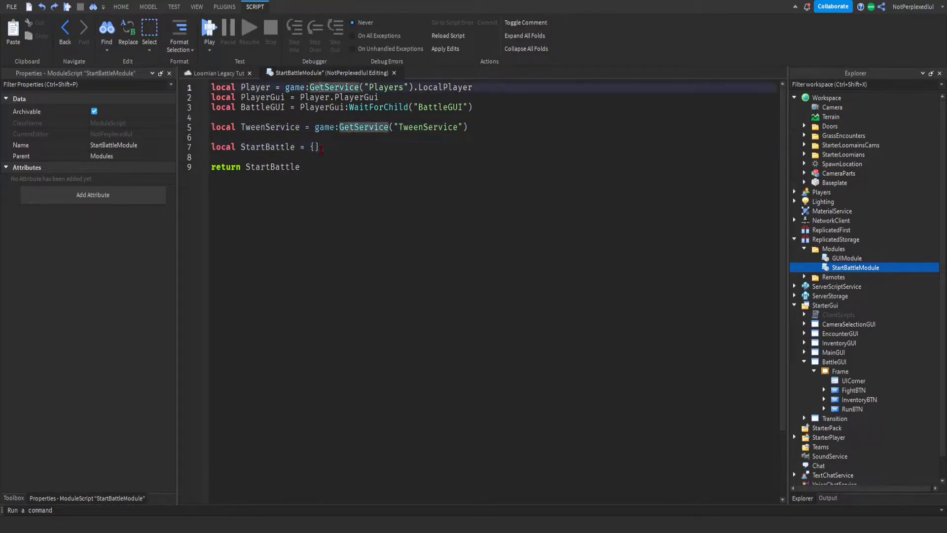
Define an empty function StartBattle.start() between the StartBattle table and the return line
{"action": "left_click", "coordinate": [338, 147]}
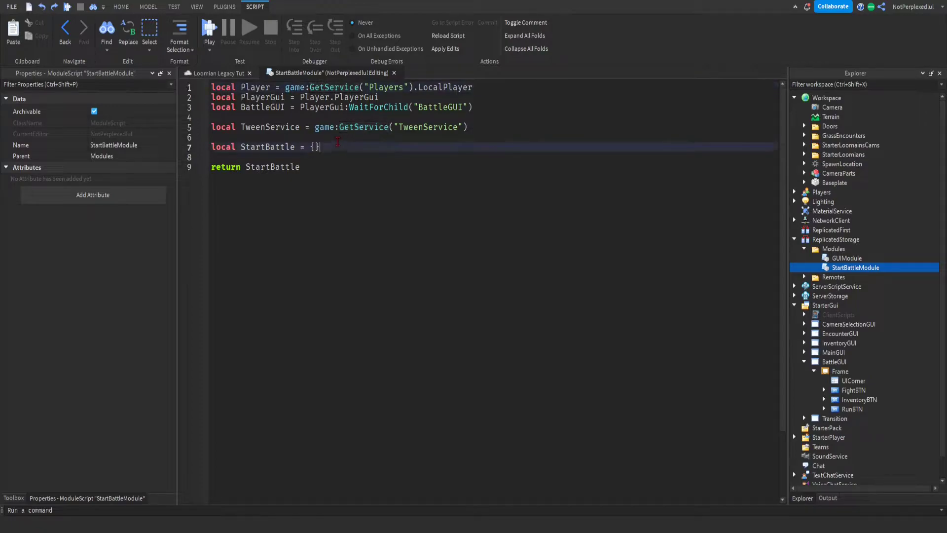
{"action": "key", "text": "Return"}
{"action": "key", "text": "Return"}
{"action": "type", "text": "strar"}
{"action": "key", "text": "BackSpace"}
{"action": "key", "text": "BackSpace"}
{"action": "type", "text": "function StartBattle.star"}
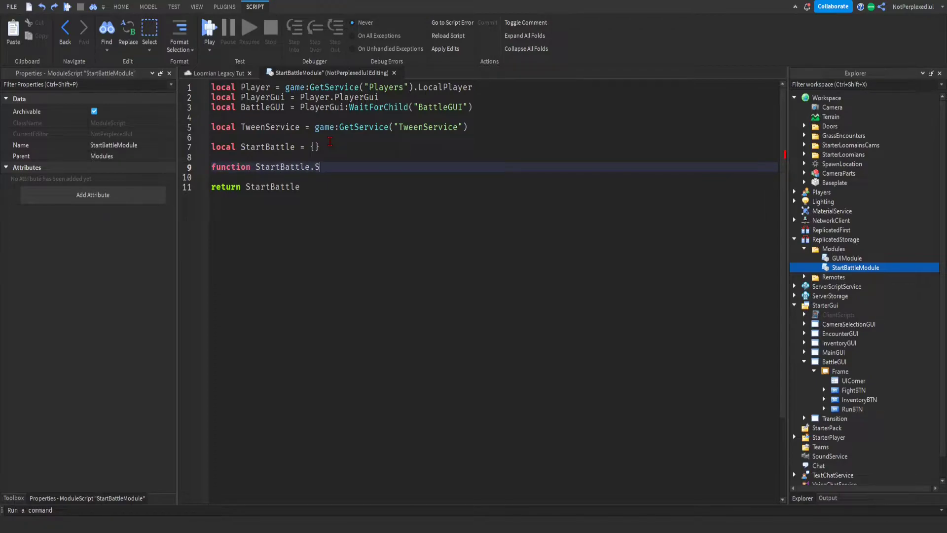
{"action": "type", "text": "t()"}
{"action": "key", "text": "Return"}
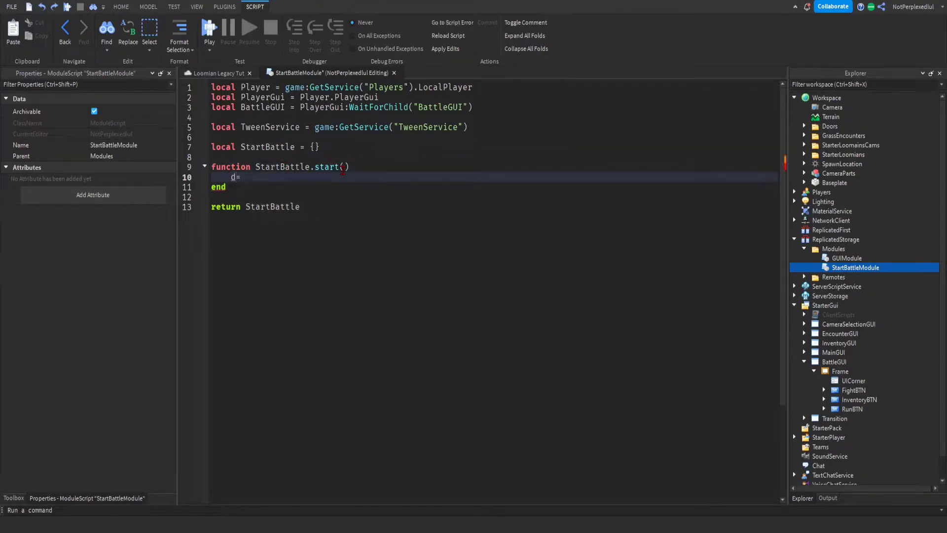
{"action": "left_click", "coordinate": [344, 167]}
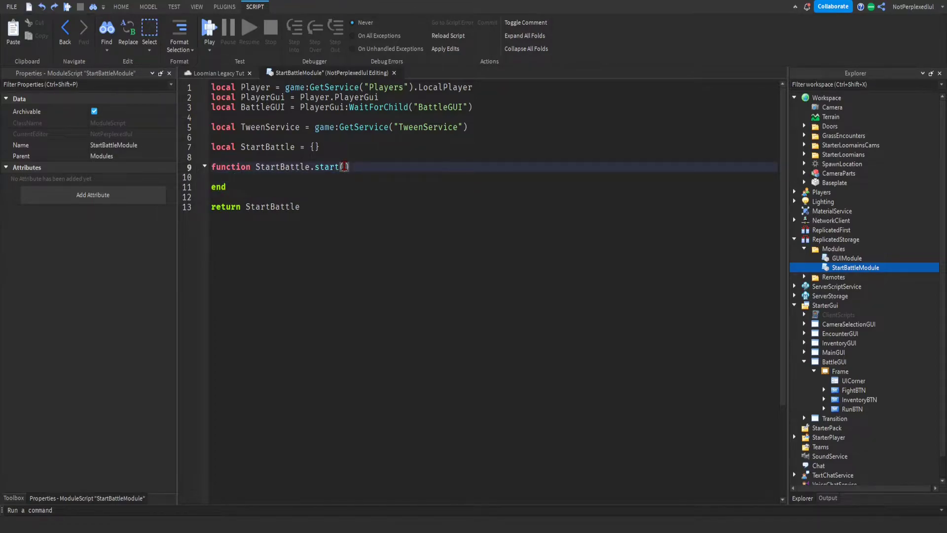
{"action": "left_click", "coordinate": [347, 177]}
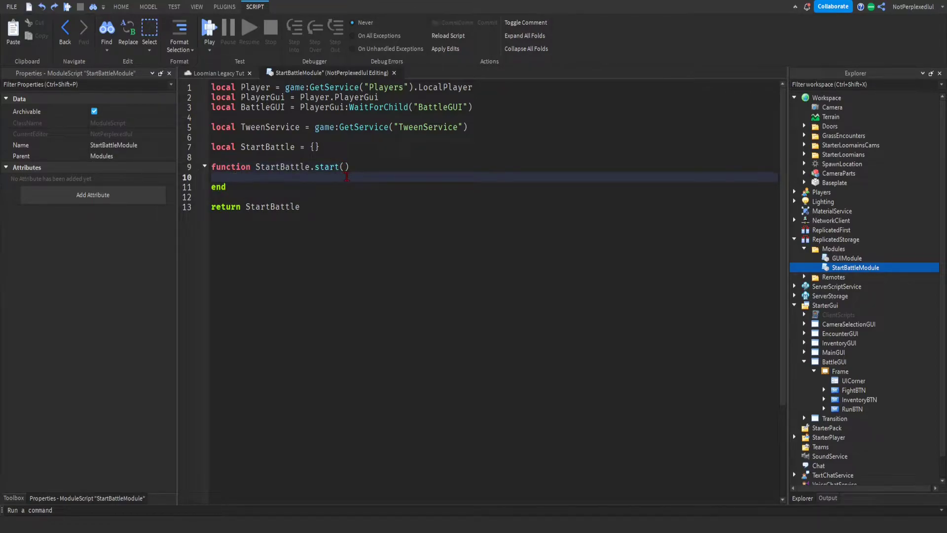
{"action": "left_click", "coordinate": [323, 172]}
{"action": "left_click", "coordinate": [322, 180]}
{"action": "key", "text": "BackSpace"}
Declare local BattleFrame = BattleGUI:WaitForChild("Frame") directly below the BattleGUI variable
{"action": "left_click", "coordinate": [472, 109]}
{"action": "key", "text": "Return"}
{"action": "type", "text": "local Ba"}
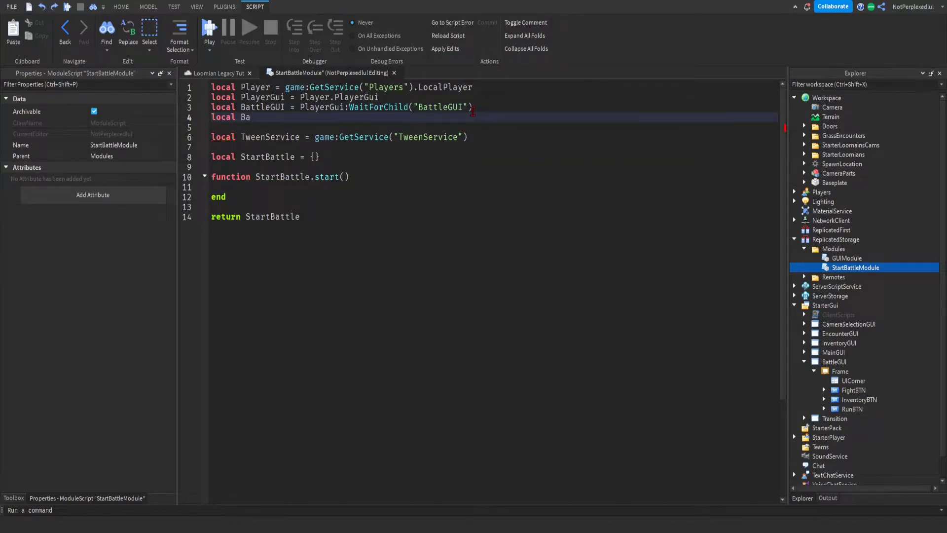
{"action": "type", "text": "ttleFrame = battleGUI:WaitForChild(\"Frame\")"}
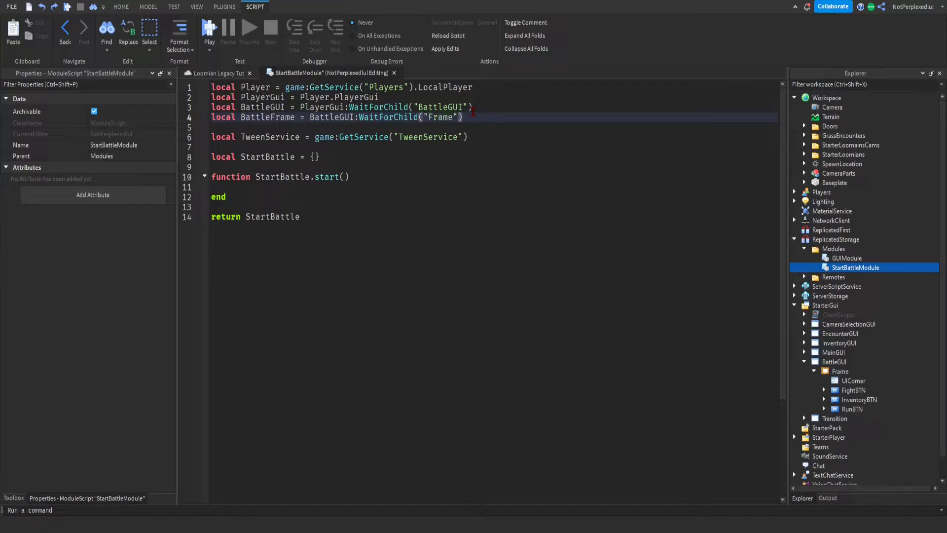
{"action": "key", "text": "Return"}
{"action": "key", "text": "BackSpace"}
Inside StartBattle.start(), add BattleFrame:TweenPosition(UDim2.new(0.5, 0,0.85, 0)) without curly braces around the coordinates
{"action": "left_click", "coordinate": [434, 177]}
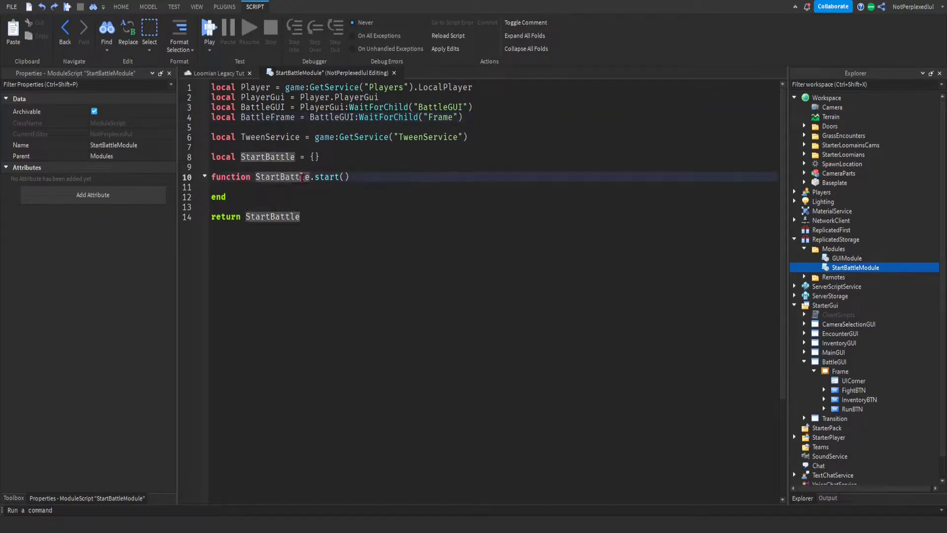
{"action": "key", "text": "Down"}
{"action": "type", "text": "BattleFrame"}
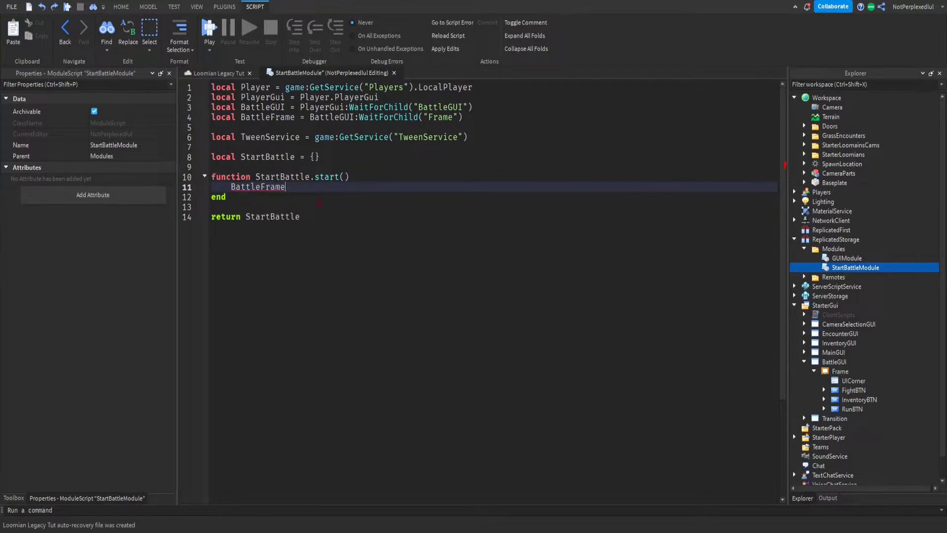
{"action": "type", "text": ":TweenPosition(UDim2.new({0.5, 0},{0.85, 0})"}
{"action": "key", "text": "BackSpace"}
{"action": "left_click", "coordinate": [458, 187]}
{"action": "key", "text": "BackSpace"}
{"action": "left_click", "coordinate": [448, 188]}
{"action": "key", "text": "BackSpace"}
{"action": "left_click", "coordinate": [413, 187]}
{"action": "key", "text": "BackSpace"}
{"action": "left_click", "coordinate": [506, 186]}
{"action": "key", "text": "Return"}
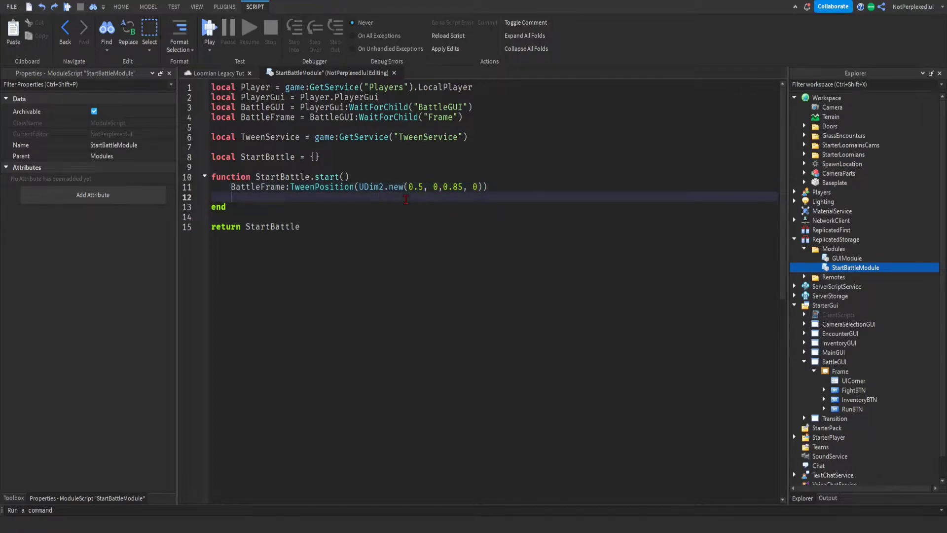
{"action": "key", "text": "BackSpace"}
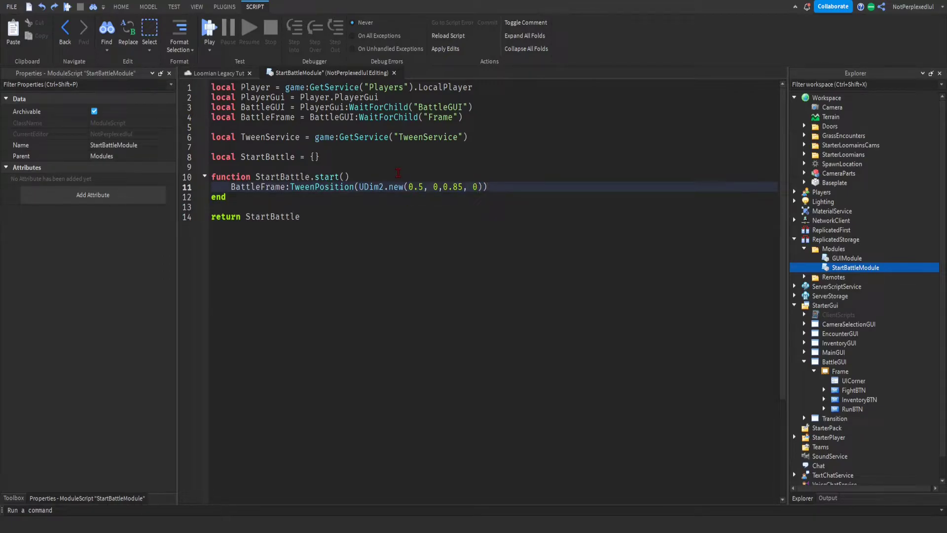
Return to the place view and examine the contents of InventoryGUI and MainGUI in StarterGui
{"action": "left_click", "coordinate": [224, 73]}
{"action": "left_click", "coordinate": [309, 124]}
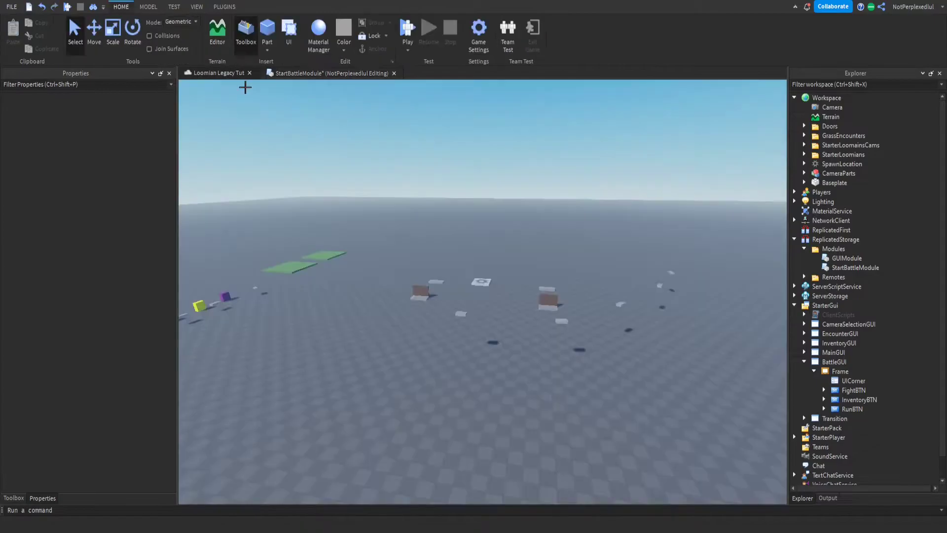
{"action": "right_click_drag", "start_coordinate": [346, 168], "coordinate": [418, 182]}
{"action": "left_click", "coordinate": [833, 361]}
{"action": "left_click", "coordinate": [831, 335]}
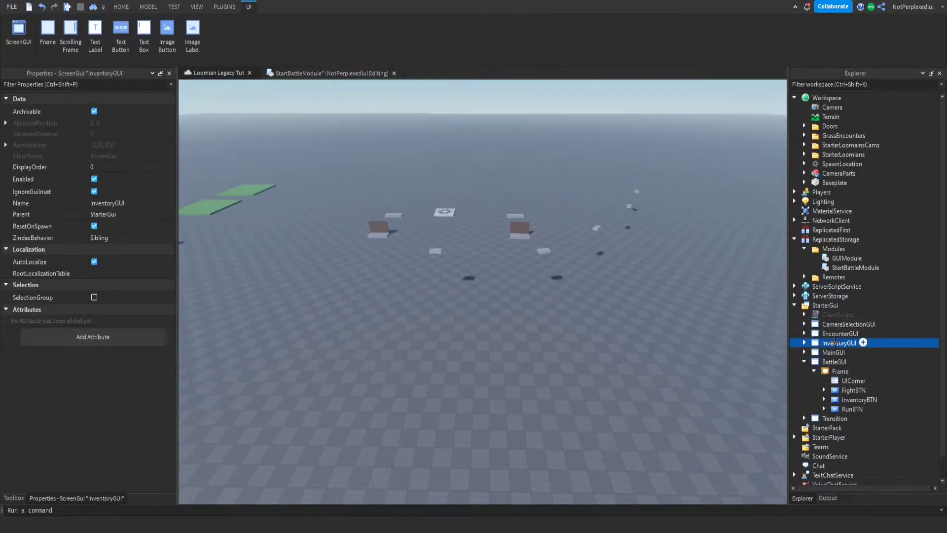
{"action": "left_click", "coordinate": [833, 343]}
{"action": "left_click", "coordinate": [804, 342]}
{"action": "left_click", "coordinate": [804, 342]}
{"action": "left_click", "coordinate": [803, 343]}
{"action": "left_click", "coordinate": [825, 362]}
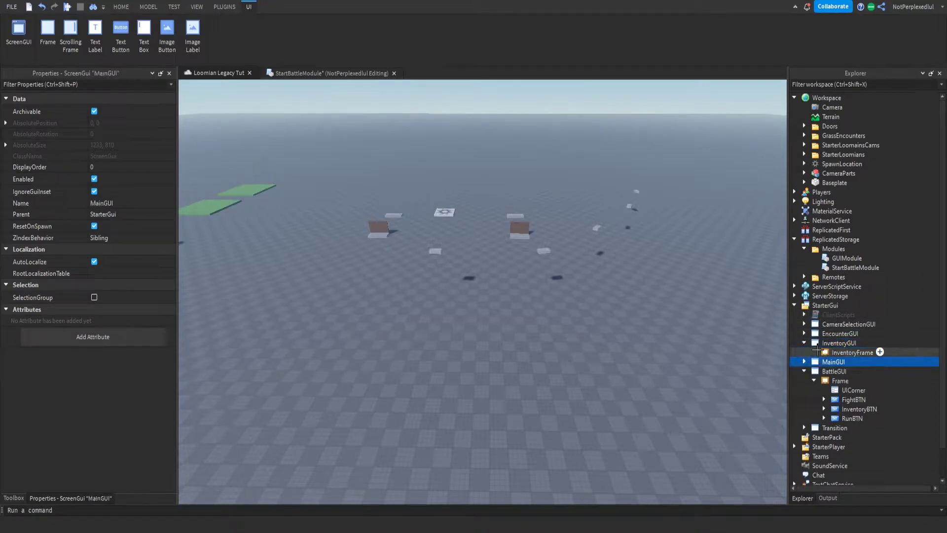
{"action": "left_click", "coordinate": [804, 343]}
{"action": "left_click", "coordinate": [804, 352]}
{"action": "left_click", "coordinate": [848, 361]}
{"action": "left_click", "coordinate": [847, 381]}
{"action": "left_click", "coordinate": [839, 409]}
{"action": "left_click", "coordinate": [839, 418]}
{"action": "left_click", "coordinate": [839, 428]}
Insert a TextButton into MainGUI and move it to the viewport's lower-left area, about 35 px from the left edge
{"action": "left_click", "coordinate": [833, 352]}
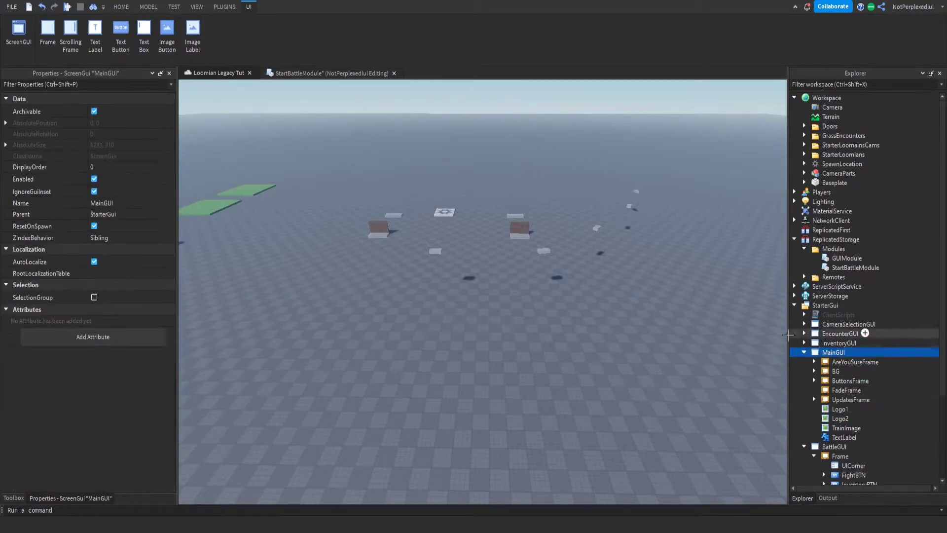
{"action": "left_click", "coordinate": [852, 352]}
{"action": "left_click", "coordinate": [810, 132]}
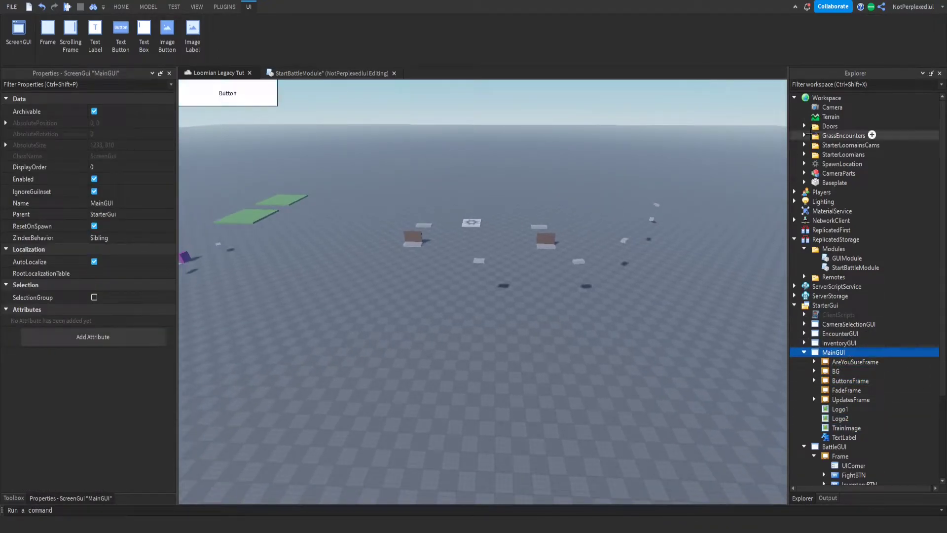
{"action": "left_click", "coordinate": [846, 409]}
{"action": "left_click_drag", "start_coordinate": [227, 96], "coordinate": [237, 347]}
Set the new button's text to TestBattle and turn on TextScaled
{"action": "scroll", "coordinate": [123, 296], "scroll_direction": "down", "scroll_amount": 10}
{"action": "left_click", "coordinate": [123, 303]}
{"action": "type", "text": "TestBattle"}
{"action": "key", "text": "Return"}
{"action": "scroll", "coordinate": [119, 340], "scroll_direction": "up", "scroll_amount": 10}
{"action": "scroll", "coordinate": [97, 370], "scroll_direction": "down", "scroll_amount": 10}
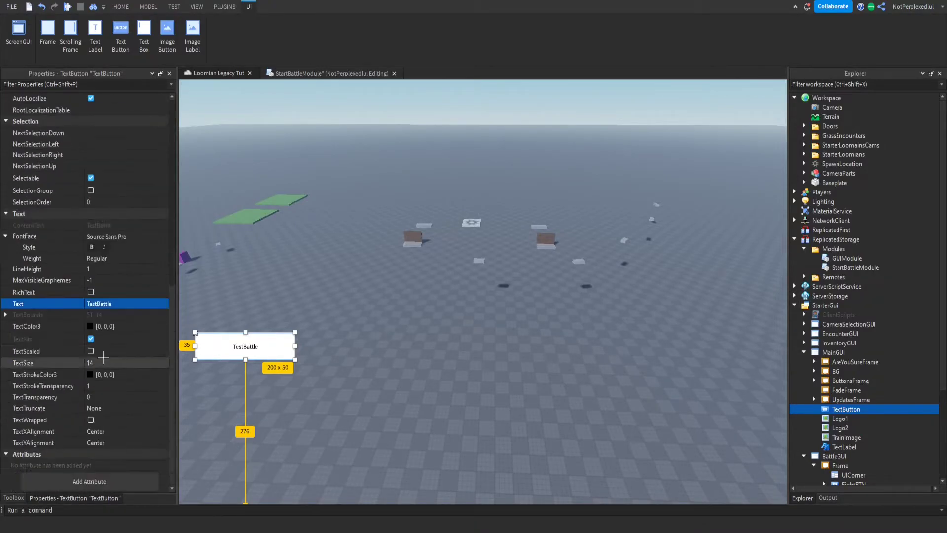
{"action": "left_click", "coordinate": [99, 352]}
Paste a UICorner into the TestBattle button to round its corners, and select StarterGui
{"action": "scroll", "coordinate": [100, 354], "scroll_direction": "up", "scroll_amount": 10}
{"action": "scroll", "coordinate": [101, 353], "scroll_direction": "up", "scroll_amount": 1}
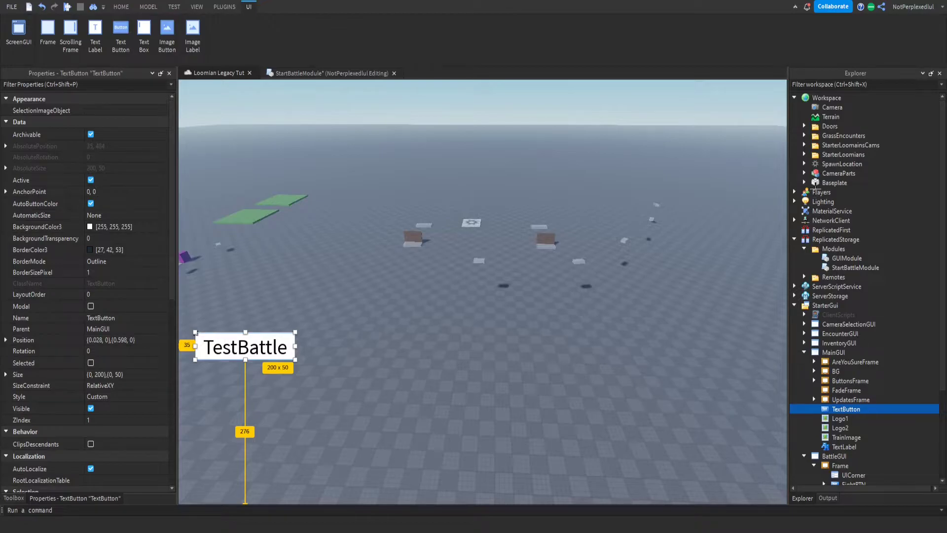
{"action": "key", "text": "ctrl+shift+v"}
{"action": "double_click", "coordinate": [846, 306]}
{"action": "double_click", "coordinate": [845, 305]}
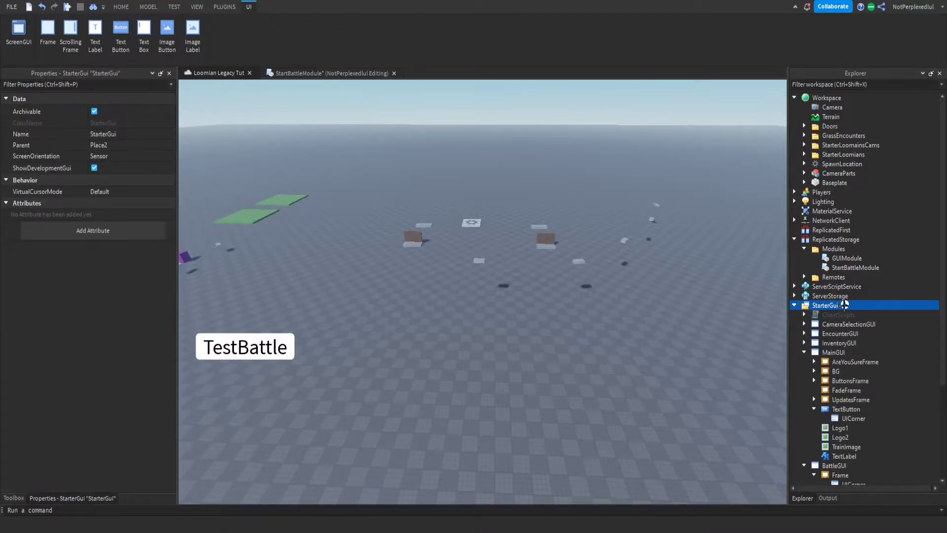
Add a LocalScript to the TestBattle button and replace its contents with a script.Parent.MouseButton1Click handler, leaving blank lines above it
{"action": "left_click", "coordinate": [845, 409]}
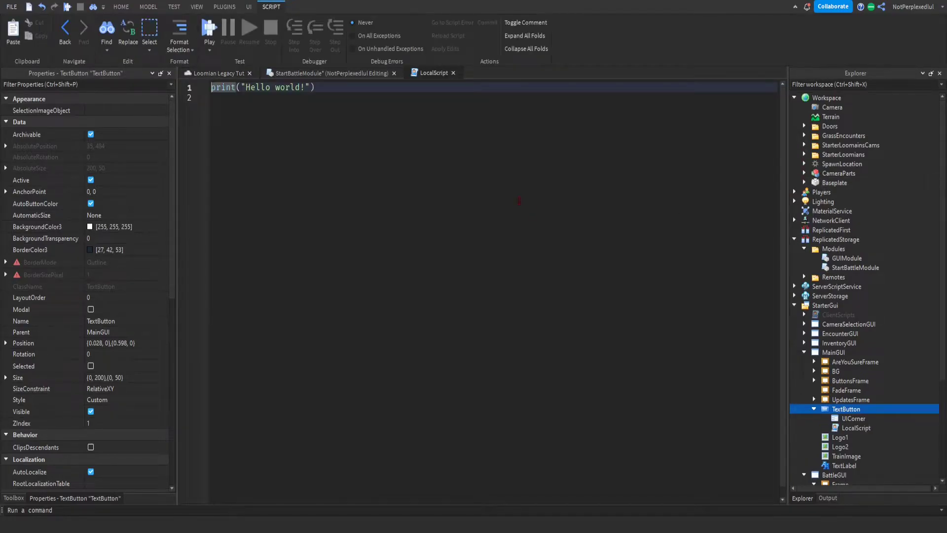
{"action": "key", "text": "ctrl+a"}
{"action": "type", "text": "script.parent.MouseButton1Click:Connect(function())"}
{"action": "key", "text": "Return"}
{"action": "left_click", "coordinate": [218, 87]}
{"action": "key", "text": "Return"}
{"action": "key", "text": "Return"}
Declare battlemodule at the script's start, requiring StartBattleModule from the Modules folder in ReplicatedStorage using WaitForChild
{"action": "left_click", "coordinate": [218, 86]}
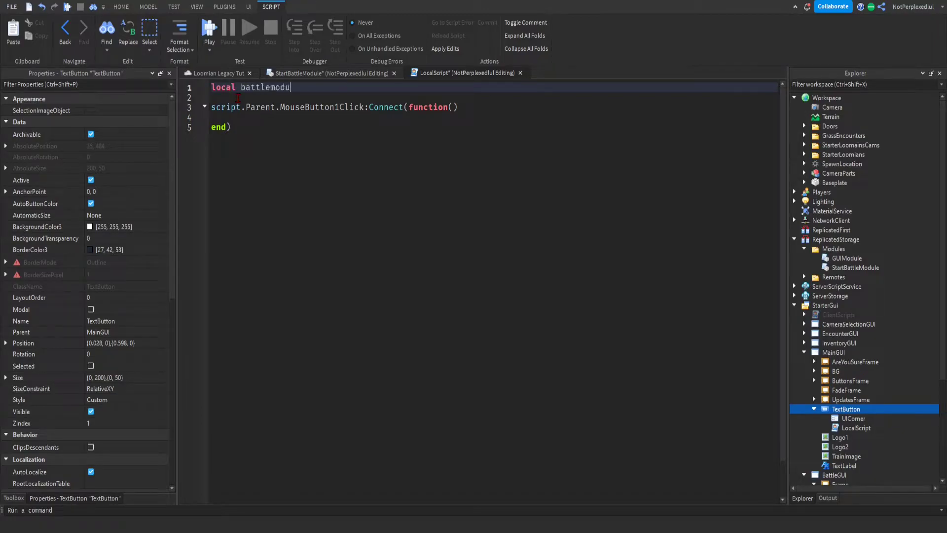
{"action": "type", "text": "equire(game:GetService(\"rep"}
{"action": "type", "text": "licatedStorage\"):WaitForChild(\"Modules\")"}
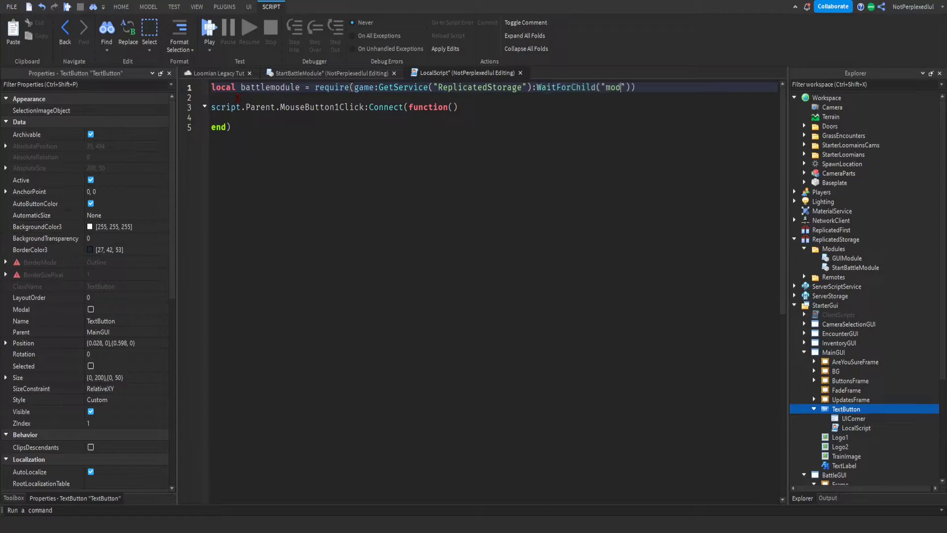
{"action": "type", "text": ":WaitForChild(\"StartBattleModule"}
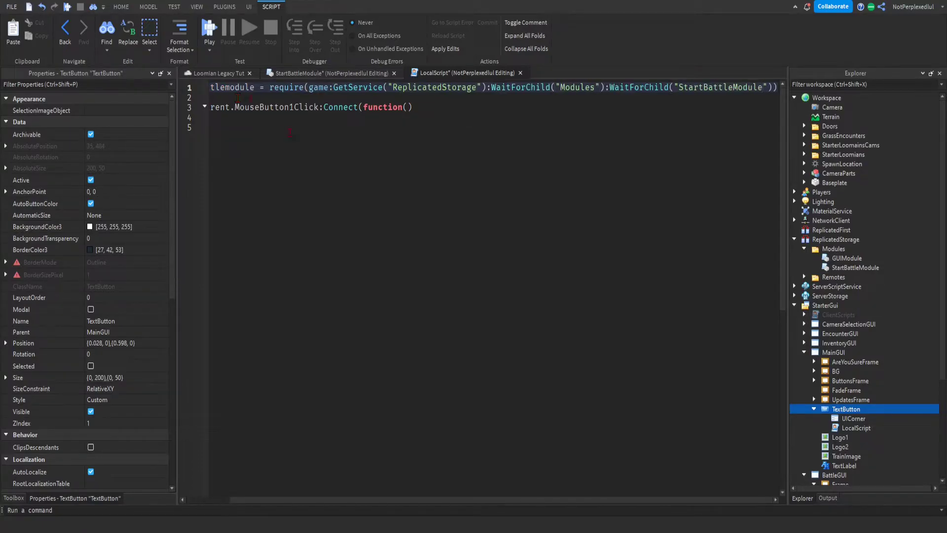
{"action": "left_click_drag", "start_coordinate": [266, 499], "coordinate": [213, 498]}
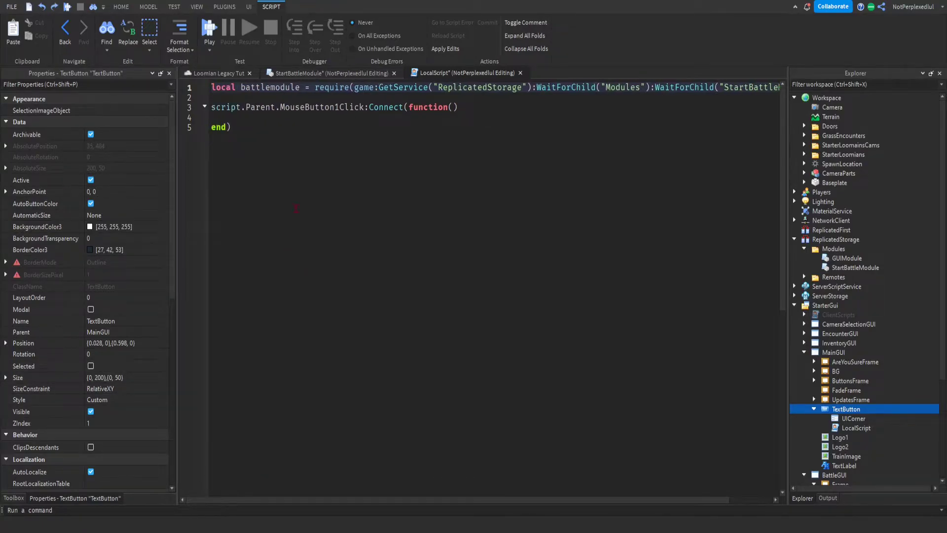
Call battlemodule.start() inside the button's MouseButton1Click handler
{"action": "left_click", "coordinate": [321, 117]}
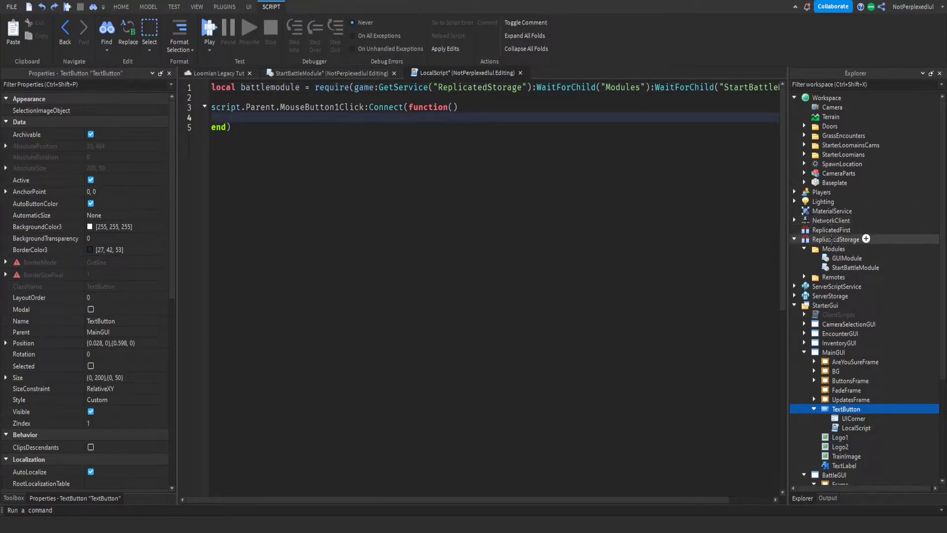
{"action": "left_click", "coordinate": [833, 268]}
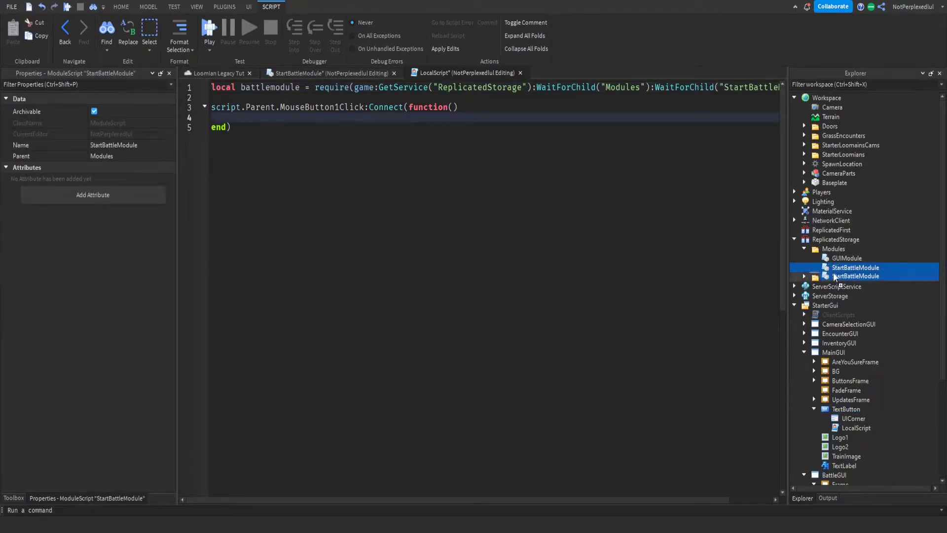
{"action": "left_click", "coordinate": [265, 120]}
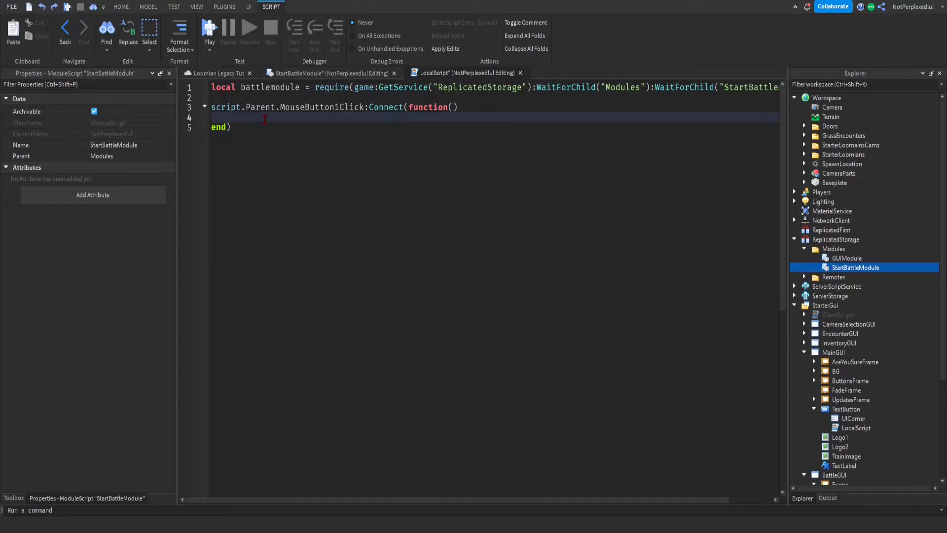
{"action": "type", "text": "battlemodule.start()"}
Playtest the place by moving the character and triggering TestBattle and FIGHT, and save the place to Roblox
{"action": "left_click", "coordinate": [220, 73]}
{"action": "left_click", "coordinate": [298, 85]}
{"action": "left_click", "coordinate": [408, 30]}
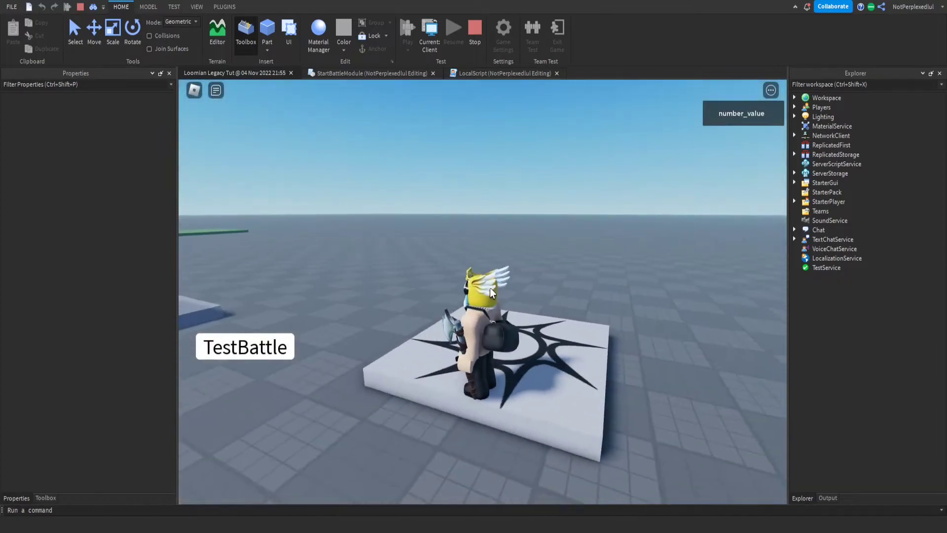
{"action": "scroll", "coordinate": [490, 289], "scroll_direction": "down", "scroll_amount": 3}
{"action": "key", "text": "s"}
{"action": "right_click_drag", "start_coordinate": [429, 303], "coordinate": [429, 306]}
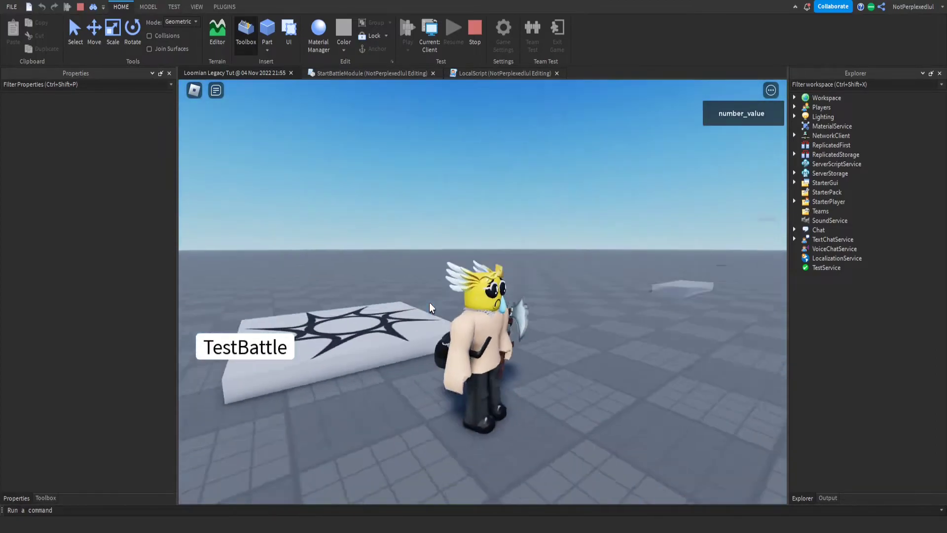
{"action": "key", "text": "d"}
{"action": "left_click", "coordinate": [278, 347]}
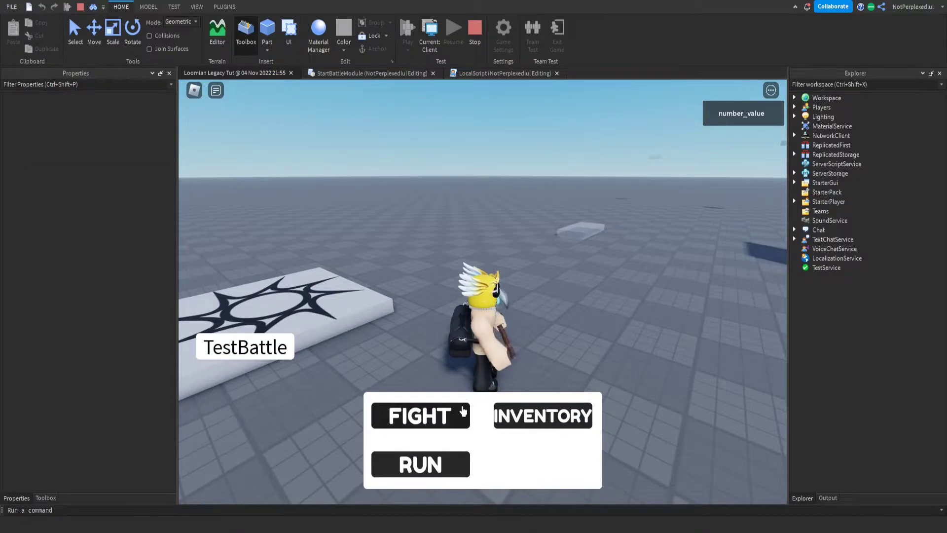
{"action": "left_click", "coordinate": [413, 427]}
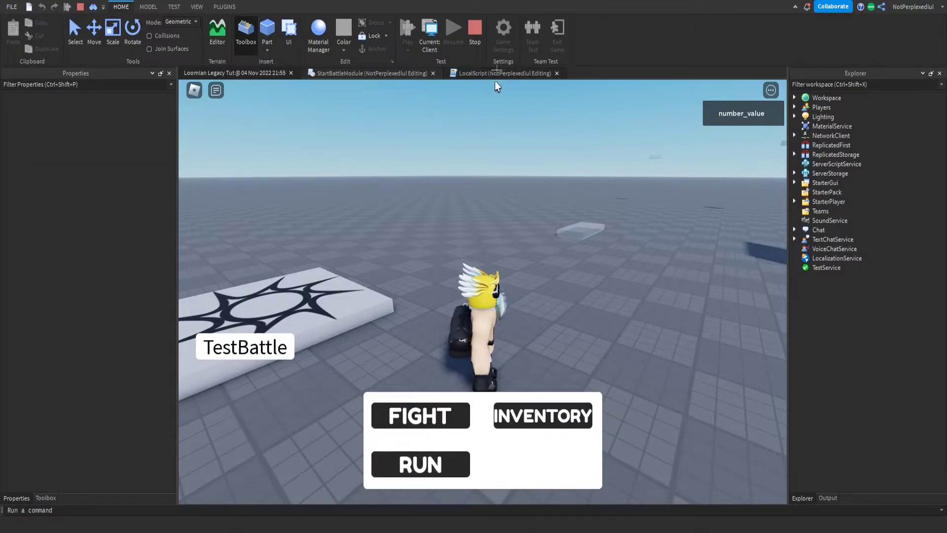
{"action": "left_click", "coordinate": [474, 48]}
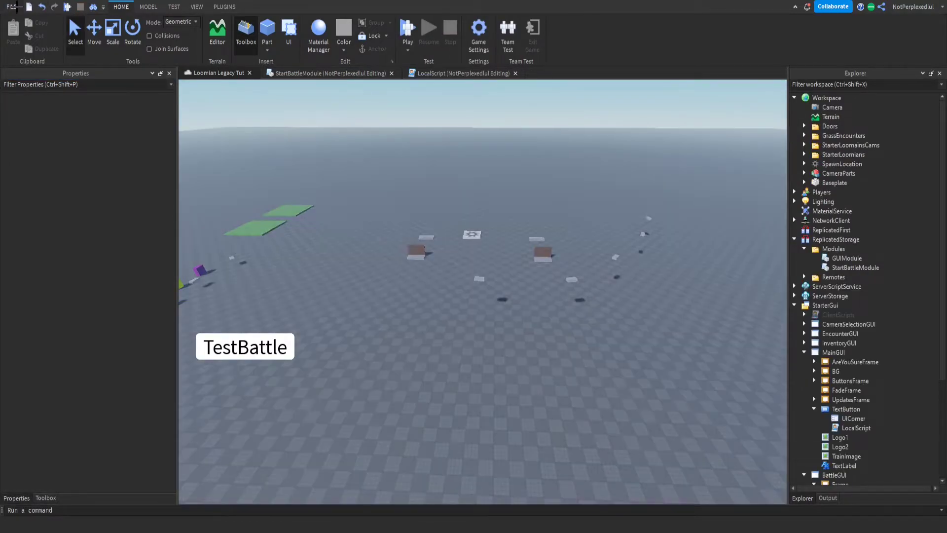
{"action": "key", "text": "ctrl+s"}
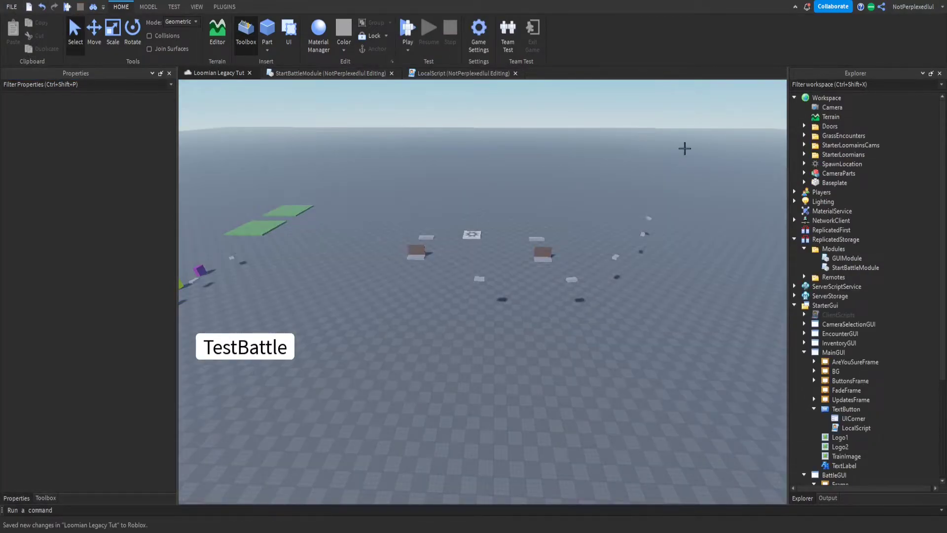
Examine the parameters of the encounter function in GUIModule, and return to the StartBattleModule script
{"action": "double_click", "coordinate": [846, 258]}
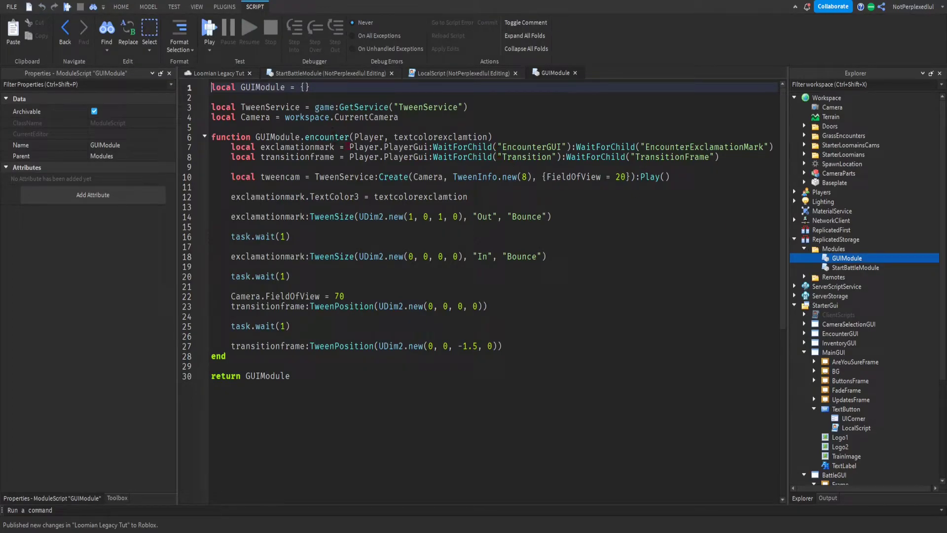
{"action": "left_click", "coordinate": [352, 146]}
{"action": "triple_click", "coordinate": [362, 138]}
{"action": "triple_click", "coordinate": [364, 137]}
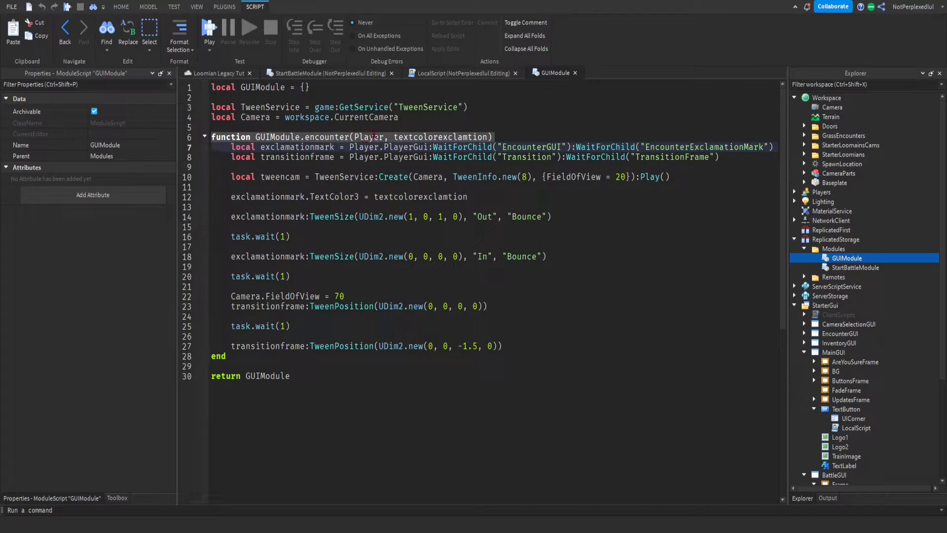
{"action": "left_click", "coordinate": [575, 72]}
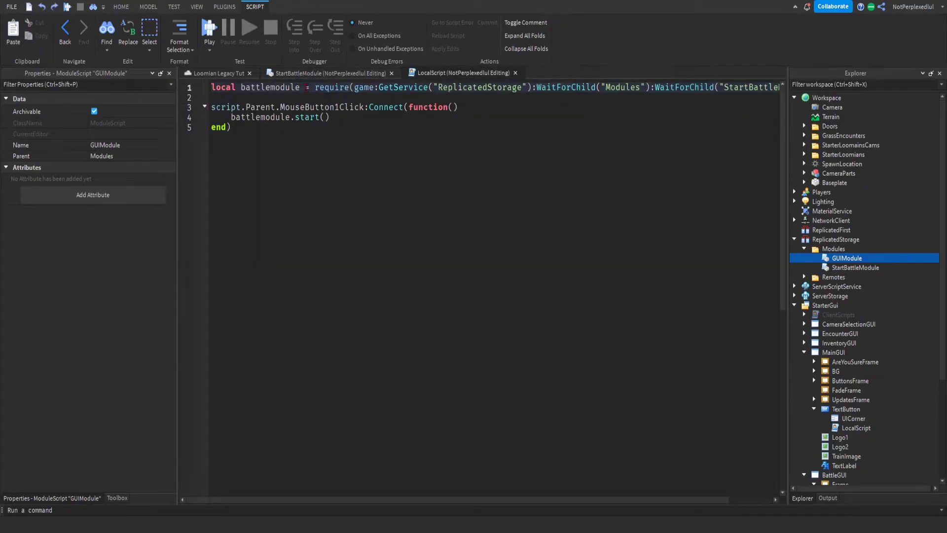
{"action": "left_click", "coordinate": [306, 72]}
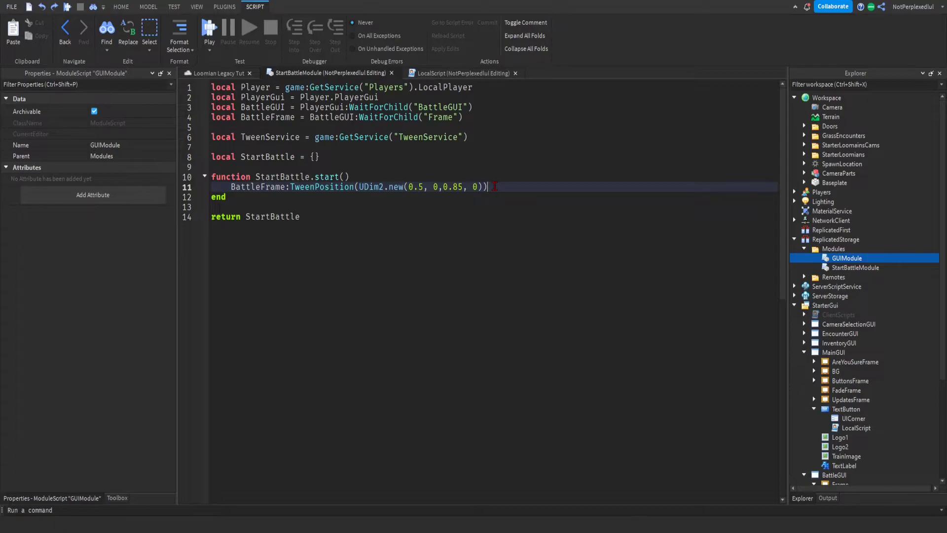
{"action": "key", "text": "Return"}
{"action": "key", "text": "Return"}
{"action": "type", "text": "for"}
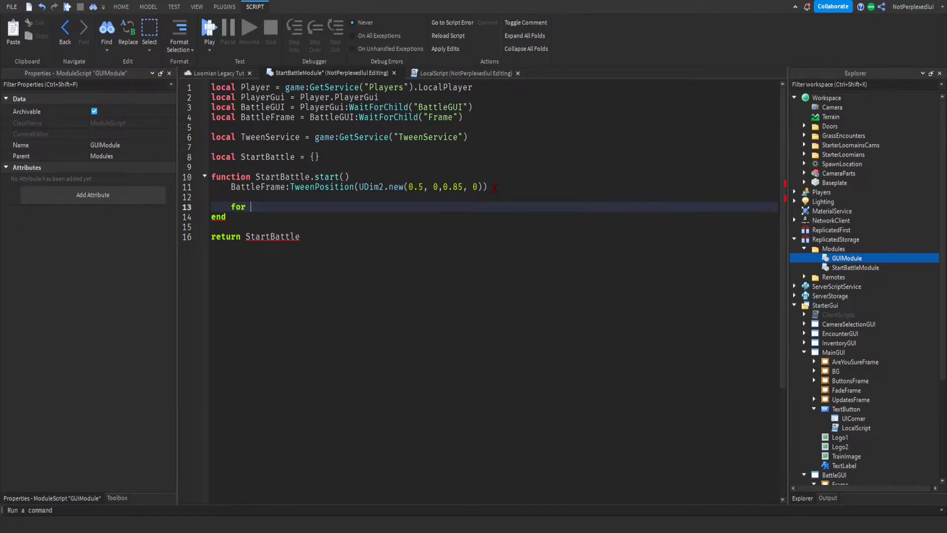
{"action": "key", "text": "BackSpace"}
{"action": "key", "text": "BackSpace"}
{"action": "key", "text": "BackSpace"}
{"action": "key", "text": "BackSpace"}
{"action": "key", "text": "BackSpace"}
{"action": "key", "text": "BackSpace"}
{"action": "key", "text": "BackSpace"}
{"action": "key", "text": "BackSpace"}
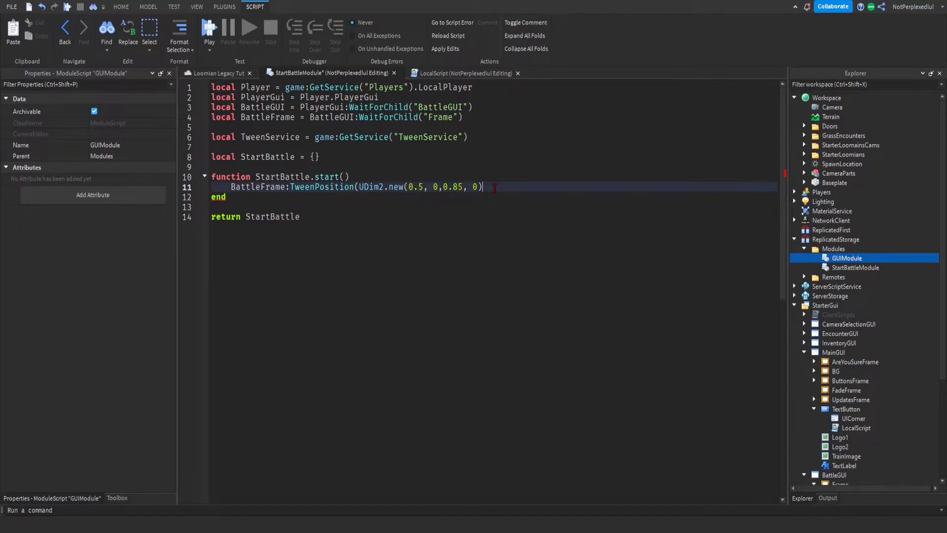
{"action": "type", "text": ")"}
Add blank lines below the TweenPosition call, and inspect the buttons under the BattleGUI Frame from the place view
{"action": "key", "text": "Return"}
{"action": "key", "text": "Return"}
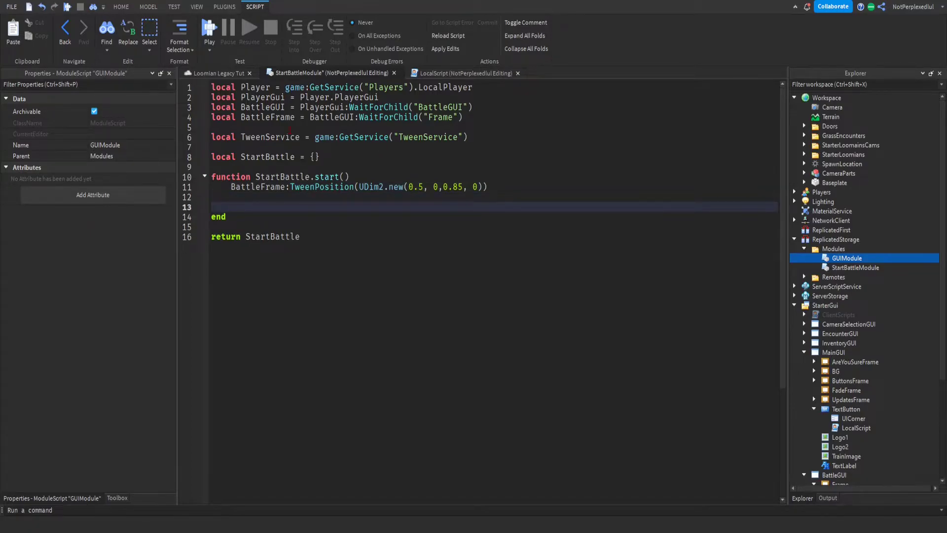
{"action": "left_click", "coordinate": [218, 73]}
{"action": "scroll", "coordinate": [838, 441], "scroll_direction": "down", "scroll_amount": 4}
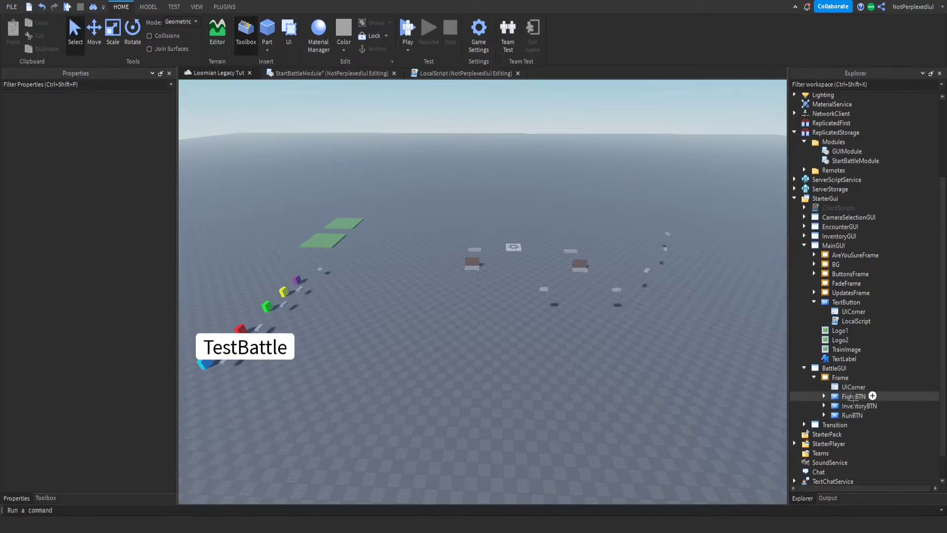
{"action": "scroll", "coordinate": [829, 399], "scroll_direction": "up", "scroll_amount": 2}
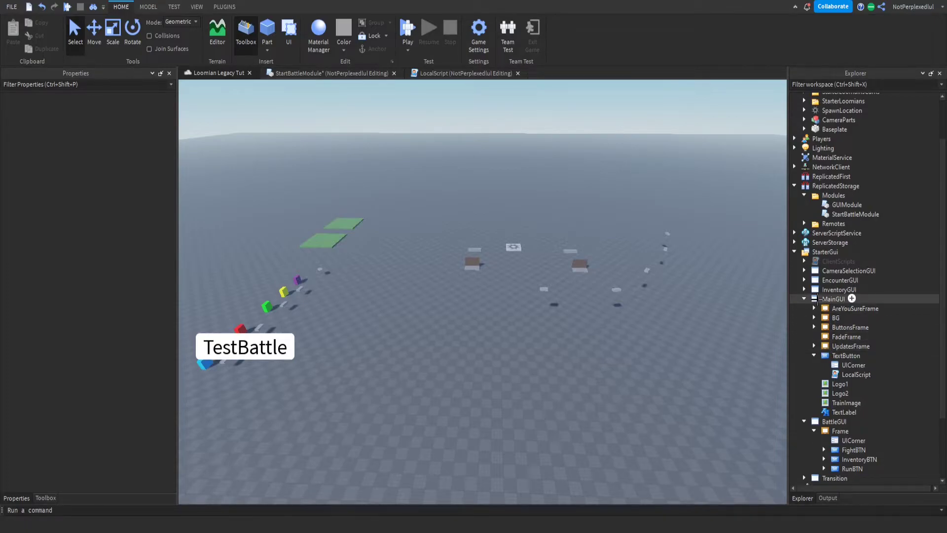
{"action": "right_click_drag", "start_coordinate": [626, 238], "coordinate": [626, 252]}
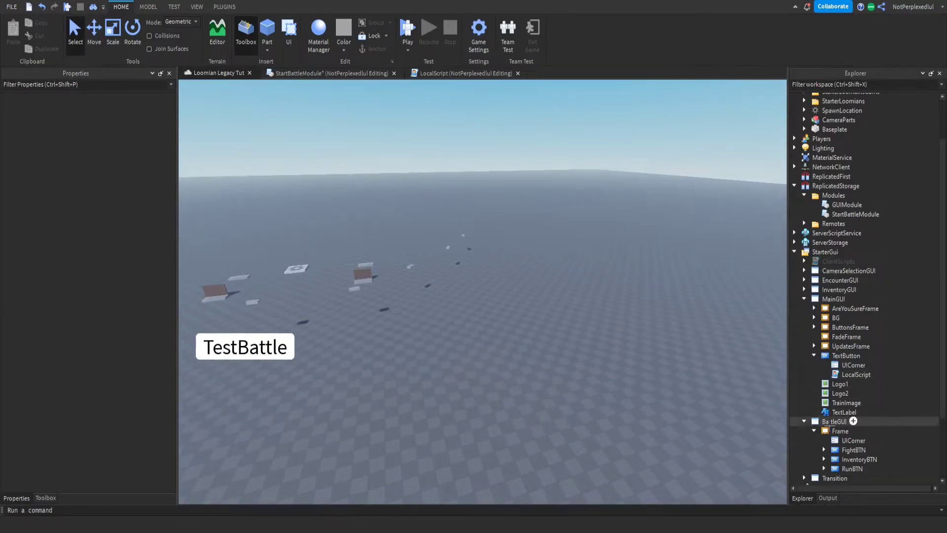
In StartBattle.start, add the loop "for _, button in pairs(BattleFrame:GetFullName()) do" below the tween call
{"action": "left_click", "coordinate": [331, 73]}
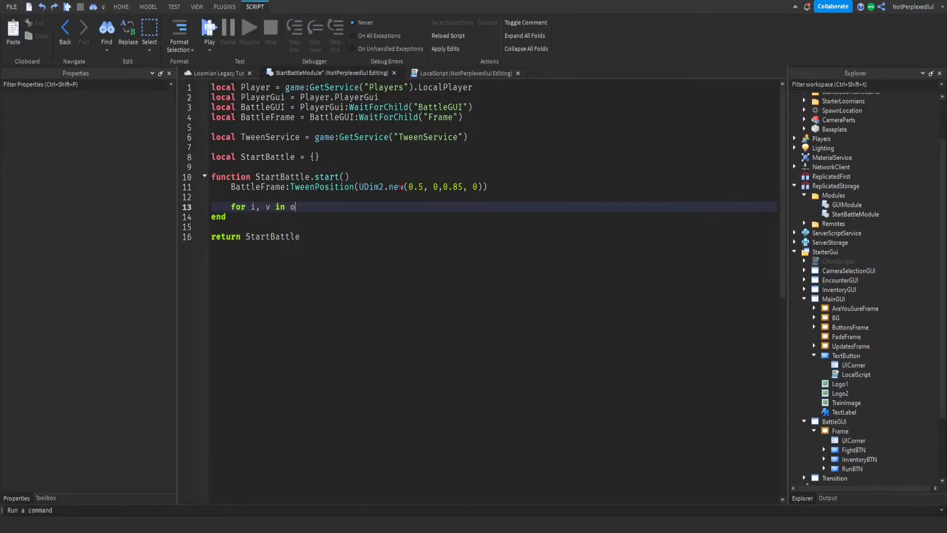
{"action": "key", "text": "BackSpace"}
{"action": "key", "text": "BackSpace"}
{"action": "type", "text": "button in pairs("}
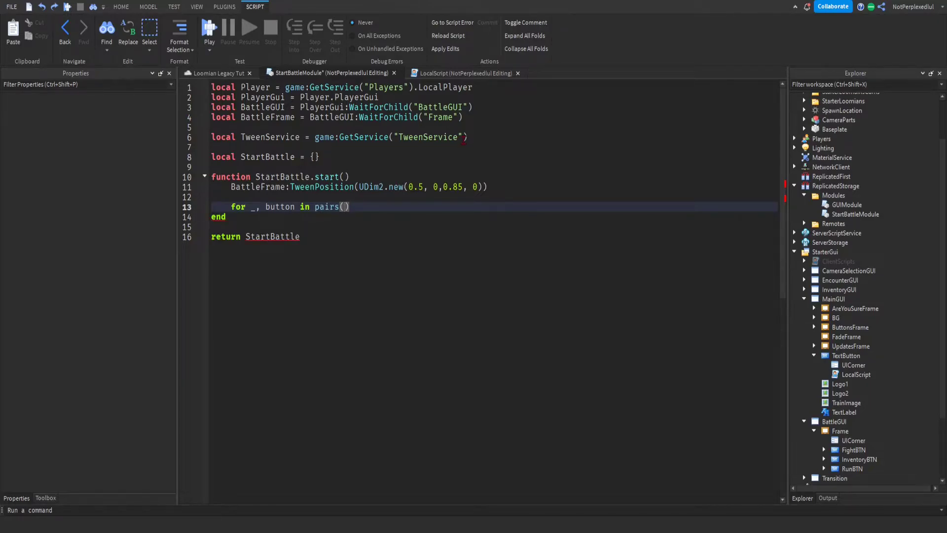
{"action": "type", "text": "BattleFrame:get"}
{"action": "key", "text": "Tab"}
{"action": "type", "text": ") do"}
{"action": "key", "text": "Return"}
Inside the loop, check button:IsA("TextButton") and connect a function to the button's MouseButton1Click event
{"action": "type", "text": "if butt"}
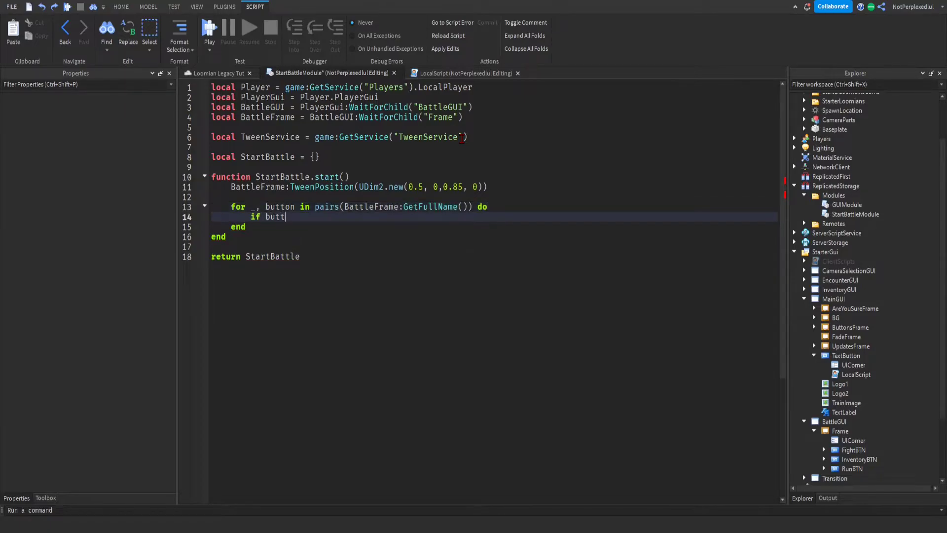
{"action": "type", "text": "on:IsA(\"TextButton\") then"}
{"action": "key", "text": "Return"}
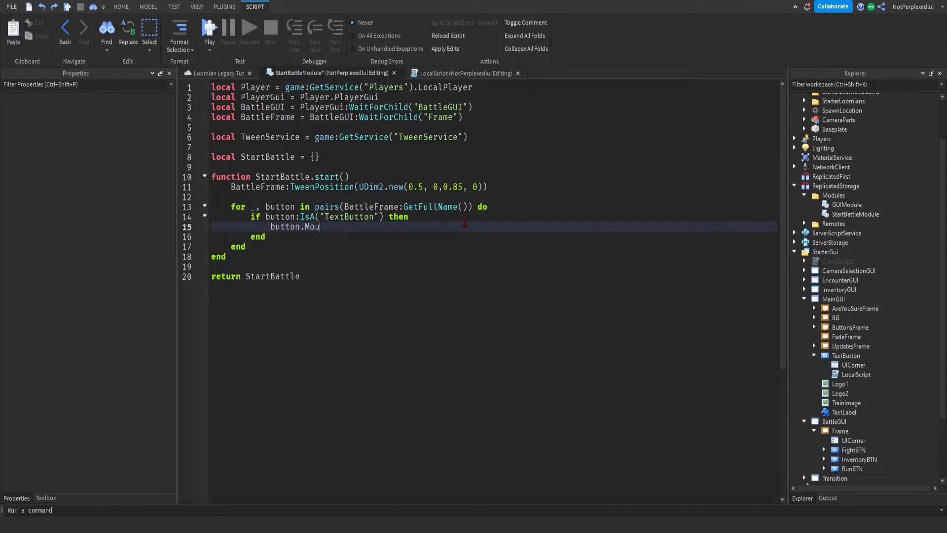
{"action": "type", "text": "1Click:Connect"}
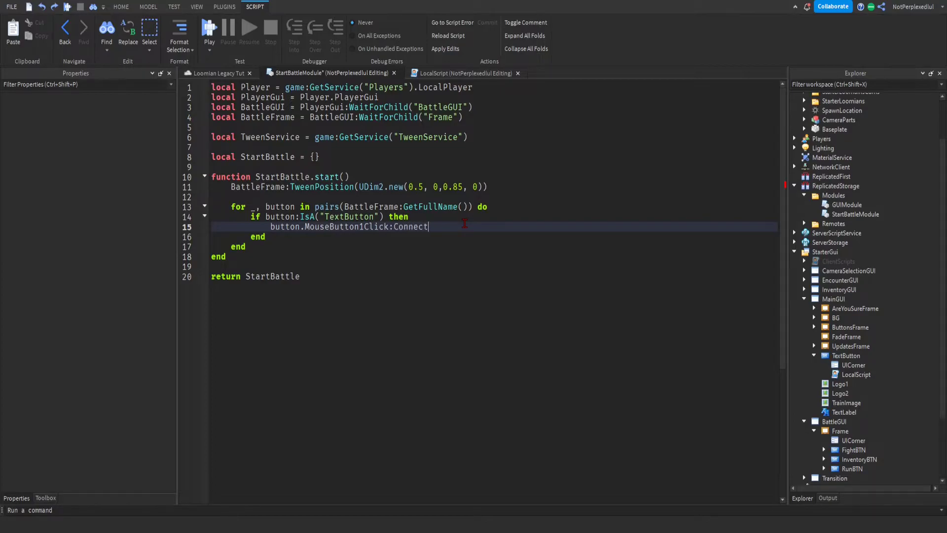
{"action": "type", "text": "(function()"}
{"action": "key", "text": "Page_Up"}
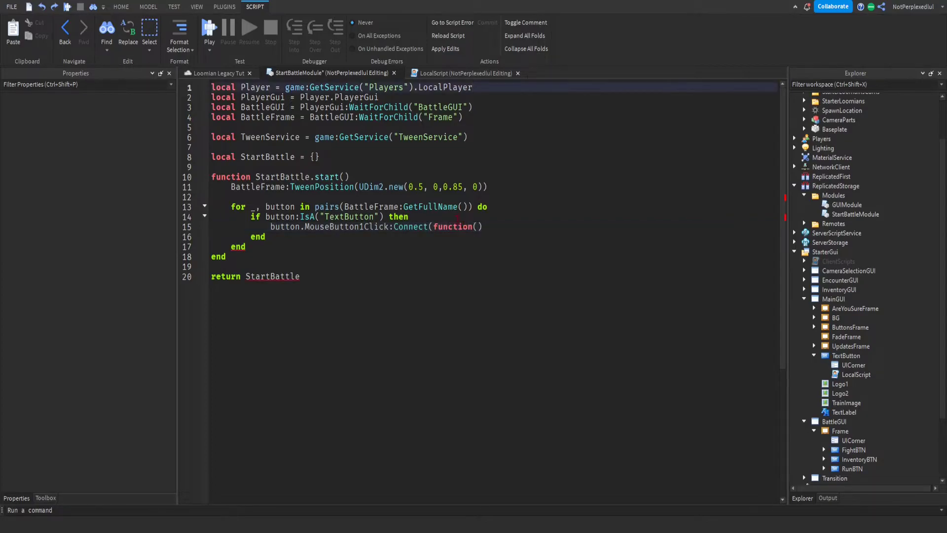
{"action": "left_click", "coordinate": [486, 227]}
{"action": "key", "text": "Return"}
Copy the BattleFrame:TweenPosition call into the click function and change its Y scale to 1.5
{"action": "left_click_drag", "start_coordinate": [488, 186], "coordinate": [229, 186]}
{"action": "key", "text": "ctrl+c"}
{"action": "left_click", "coordinate": [310, 235]}
{"action": "key", "text": "ctrl+v"}
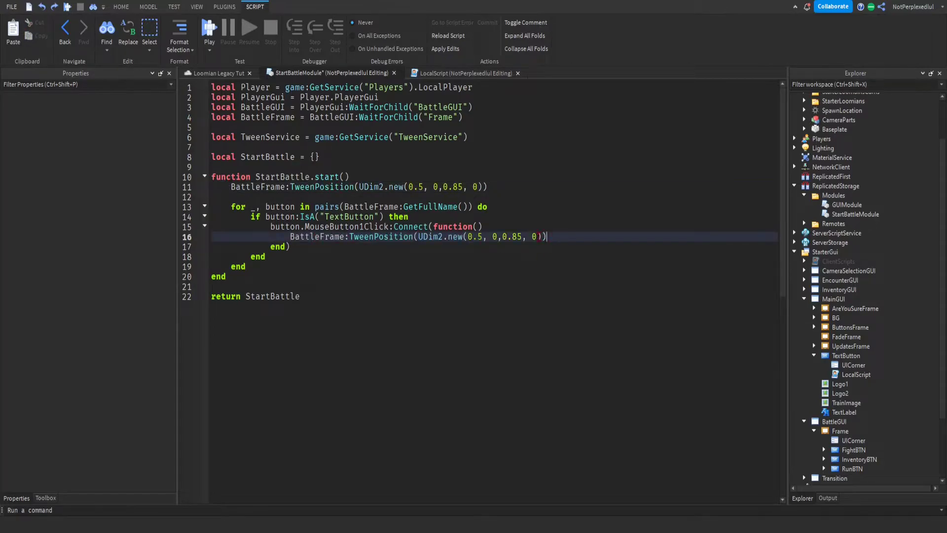
{"action": "left_click_drag", "start_coordinate": [522, 237], "coordinate": [502, 236]}
{"action": "type", "text": "1.5"}
{"action": "left_click", "coordinate": [298, 296]}
Publish the place to Roblox and start a playtest, walking the character off the spawn pad
{"action": "left_click", "coordinate": [228, 73]}
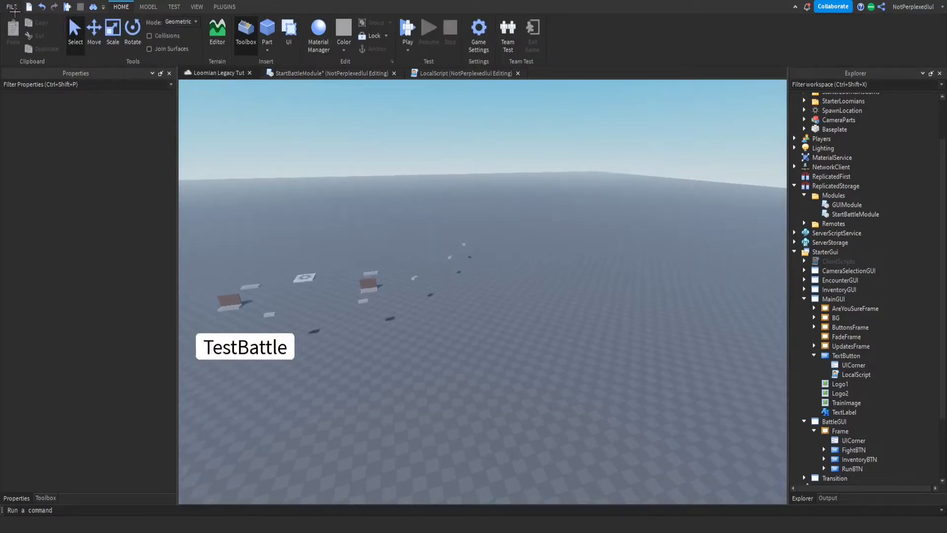
{"action": "key", "text": "ctrl+s"}
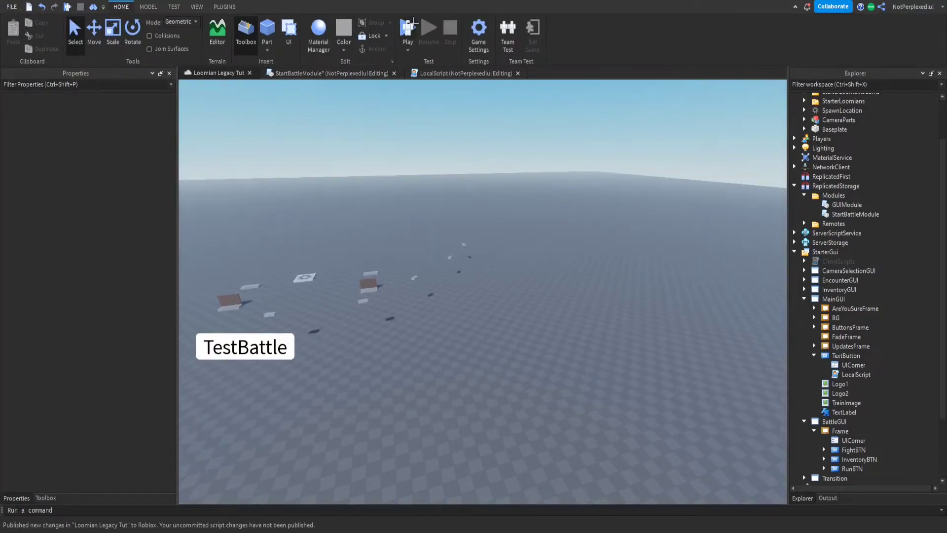
{"action": "left_click", "coordinate": [407, 29]}
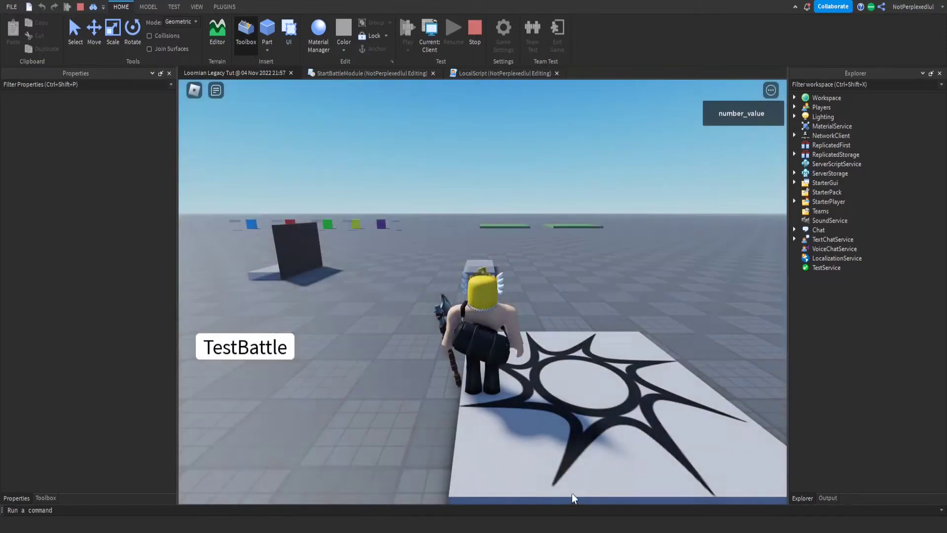
{"action": "right_click_drag", "start_coordinate": [575, 495], "coordinate": [286, 372]}
{"action": "key", "text": "s"}
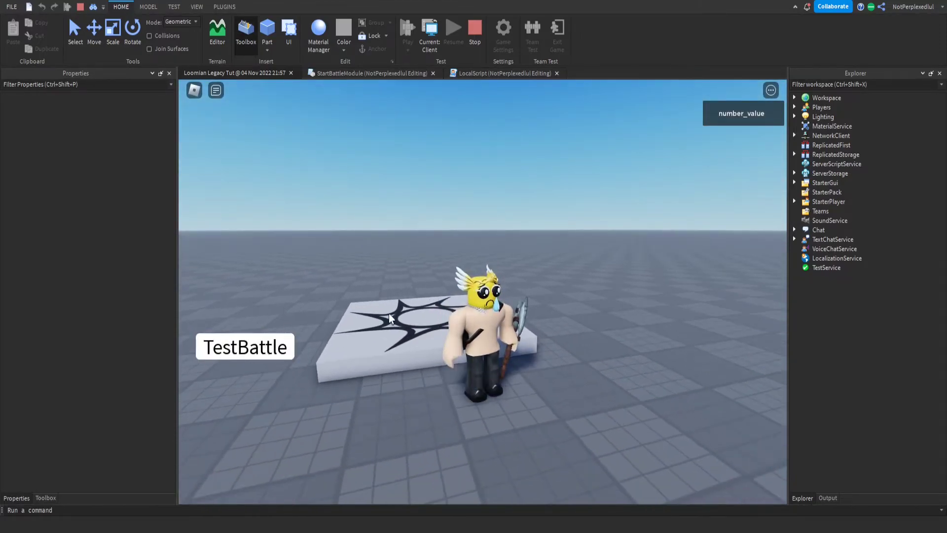
Show the Output during the playtest and open the StartBattleModule line that the error points to
{"action": "left_click", "coordinate": [822, 508]}
{"action": "left_click", "coordinate": [825, 498]}
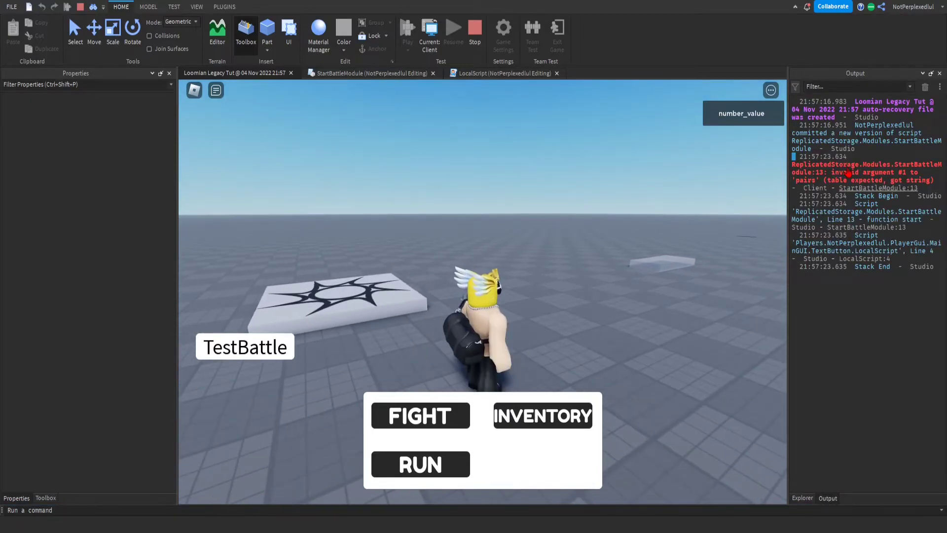
{"action": "left_click", "coordinate": [848, 172]}
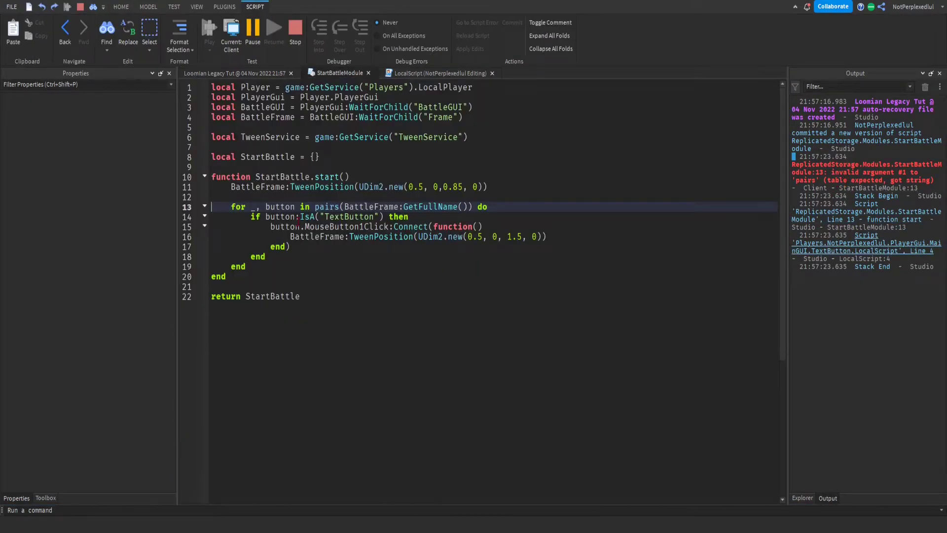
Replace GetFullName with GetChildren in the loop's pairs(BattleFrame) call in StartBattle.start
{"action": "left_click", "coordinate": [277, 208]}
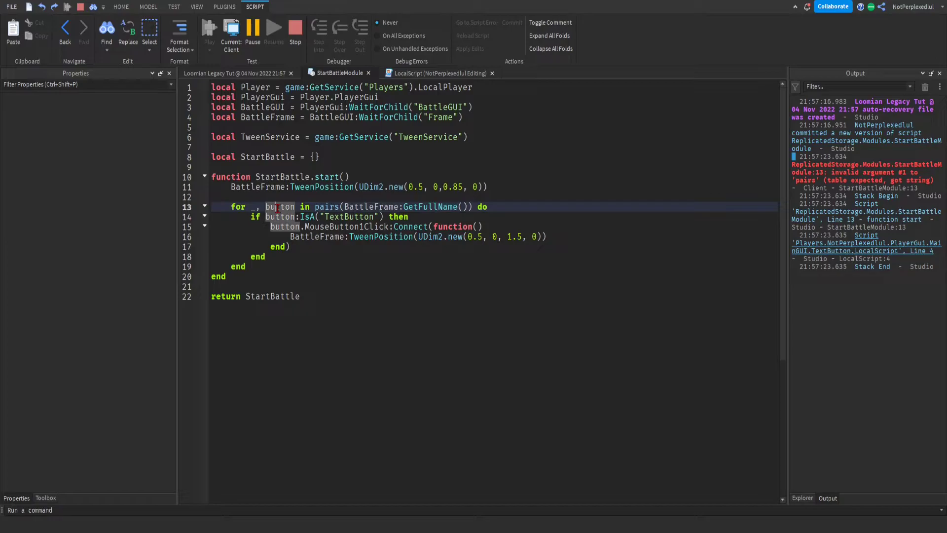
{"action": "left_click", "coordinate": [387, 206]}
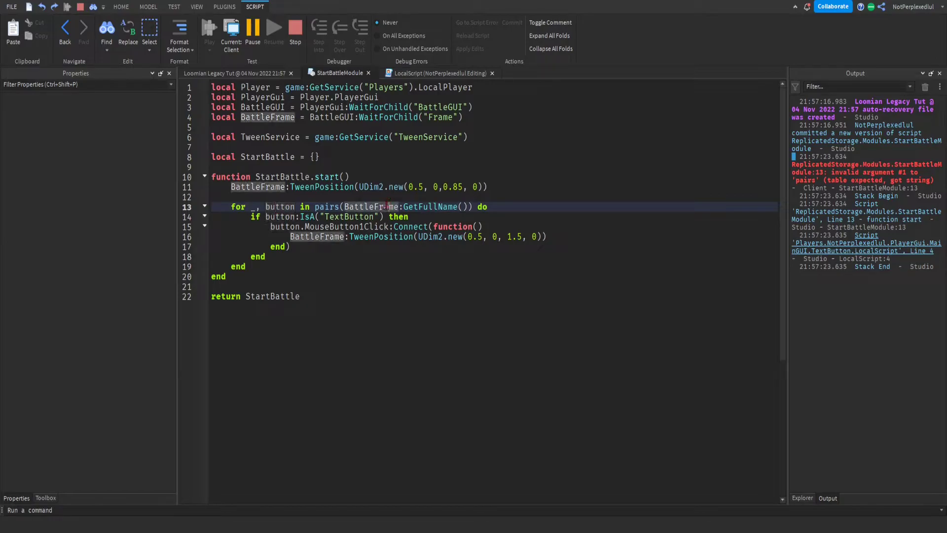
{"action": "double_click", "coordinate": [428, 206]}
{"action": "type", "text": "getchi"}
{"action": "key", "text": "Tab"}
Run a new playtest and bring up the battle frame with TestBattle while moving the character around
{"action": "left_click", "coordinate": [209, 27]}
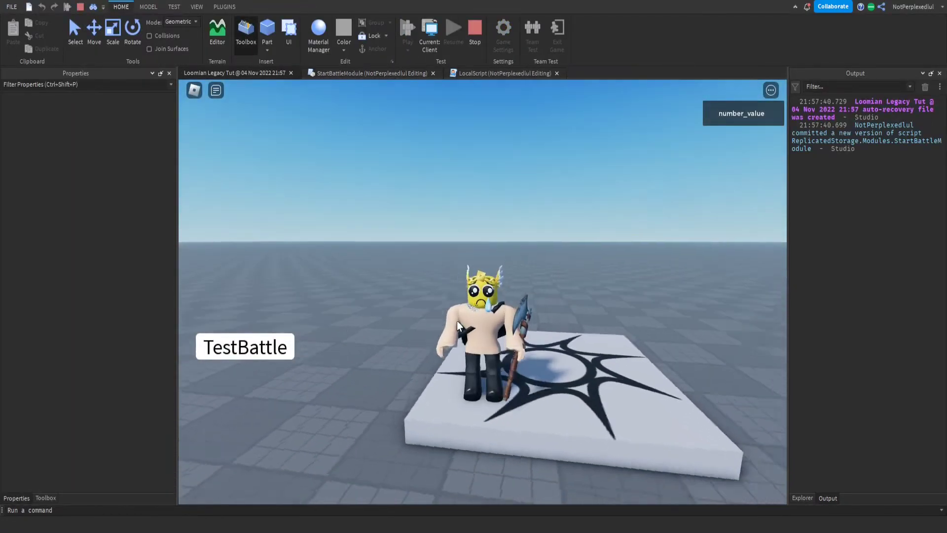
{"action": "left_click", "coordinate": [288, 349]}
{"action": "key", "text": "s"}
{"action": "right_click_drag", "start_coordinate": [566, 336], "coordinate": [566, 337]}
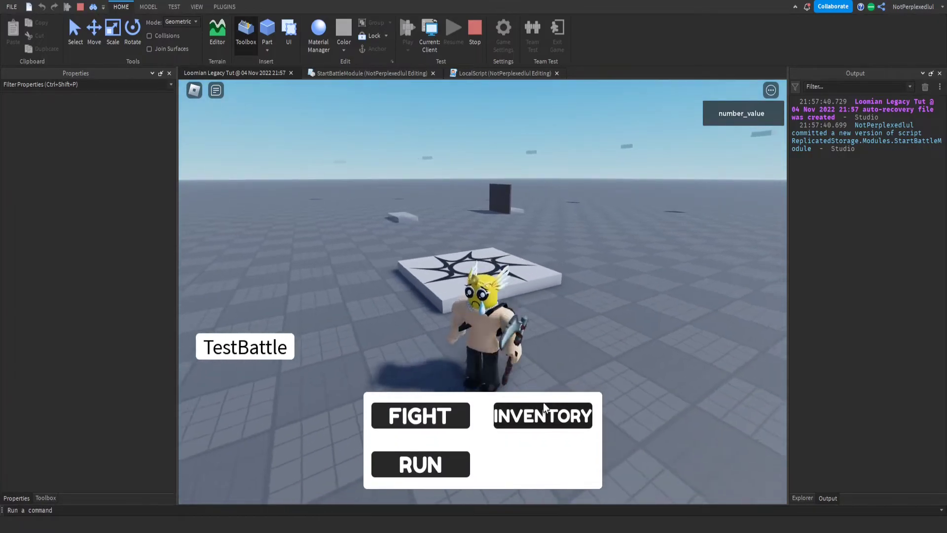
{"action": "key", "text": "w"}
{"action": "key", "text": "s"}
{"action": "right_click_drag", "start_coordinate": [449, 335], "coordinate": [450, 335]}
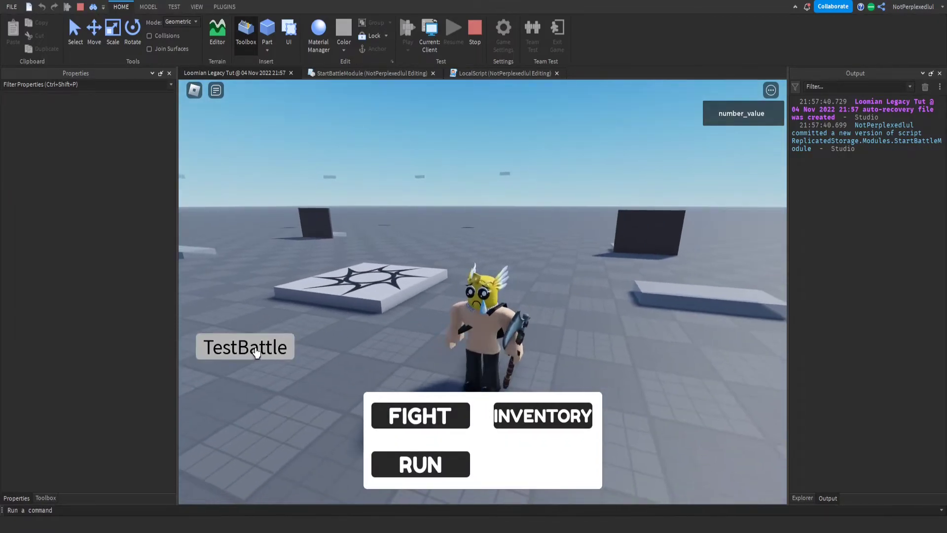
Test dismissing the battle frame with RUN and reopening it with TestBattle, and end the playtest
{"action": "left_click", "coordinate": [406, 462]}
{"action": "key", "text": "s"}
{"action": "left_click", "coordinate": [279, 345]}
{"action": "left_click", "coordinate": [264, 350]}
{"action": "key", "text": "s"}
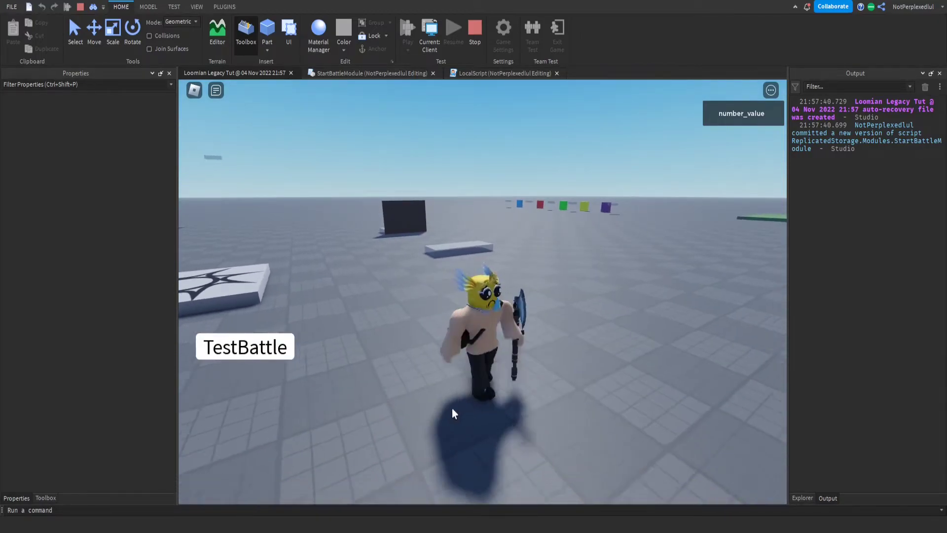
{"action": "key", "text": "d"}
{"action": "left_click", "coordinate": [427, 459]}
{"action": "key", "text": "s"}
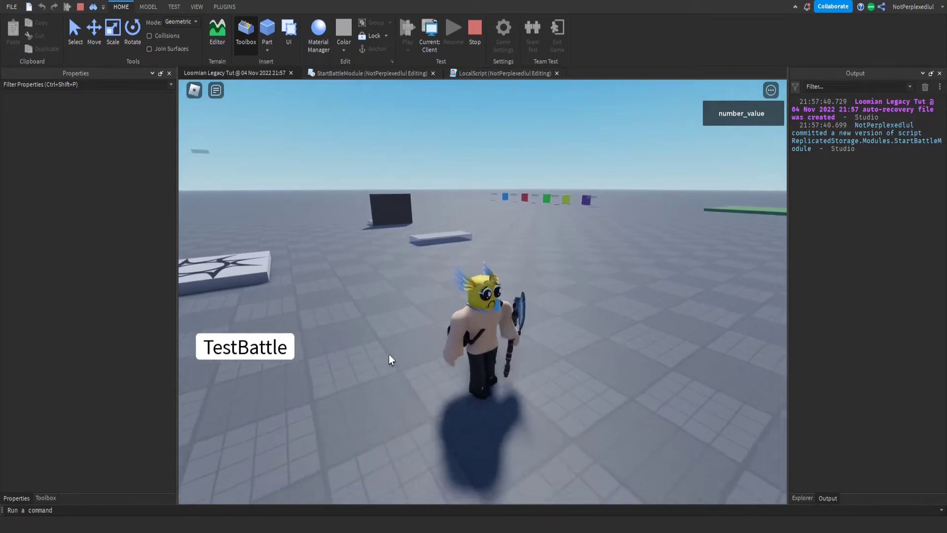
{"action": "key", "text": "d"}
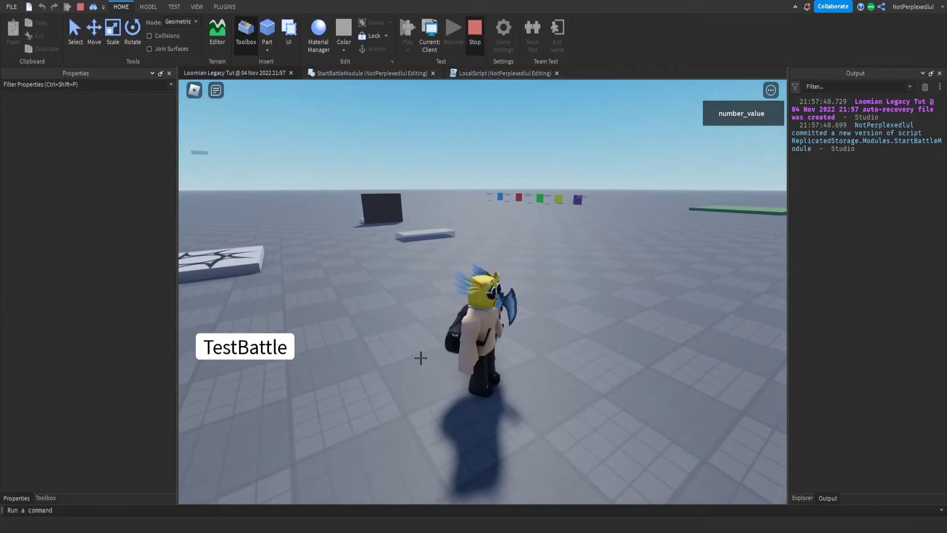
{"action": "key", "text": "shift+F5"}
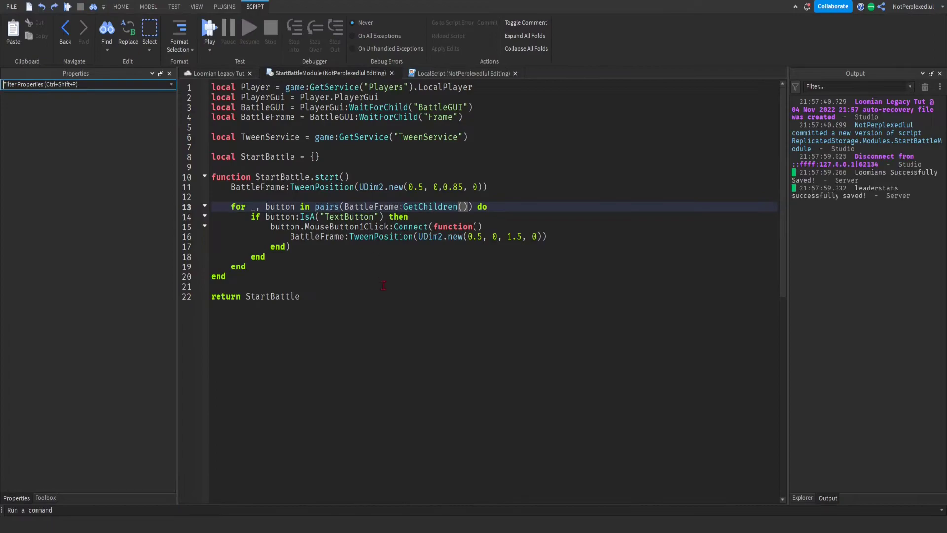
Save the Loomian Legacy Tut place and publish it to Roblox
{"action": "left_click", "coordinate": [233, 72]}
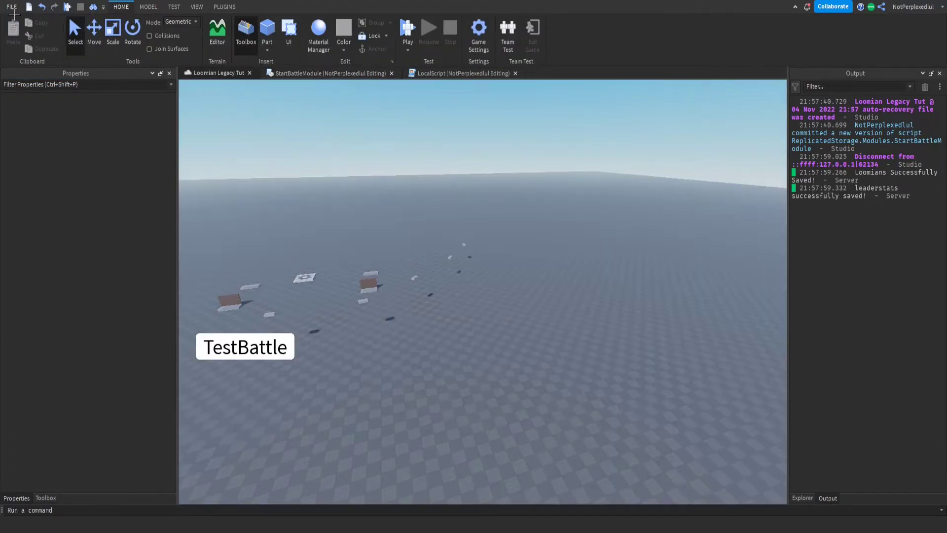
{"action": "key", "text": "ctrl+s"}
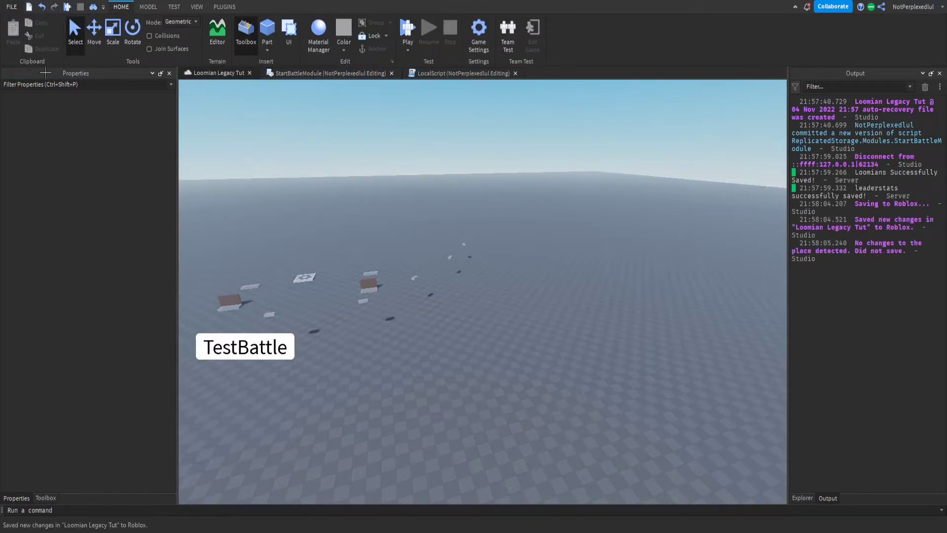
{"action": "key", "text": "alt+p"}
Review the TestBattle LocalScript and the StartBattle.start code in StartBattleModule, and return to the place view
{"action": "left_click", "coordinate": [423, 72]}
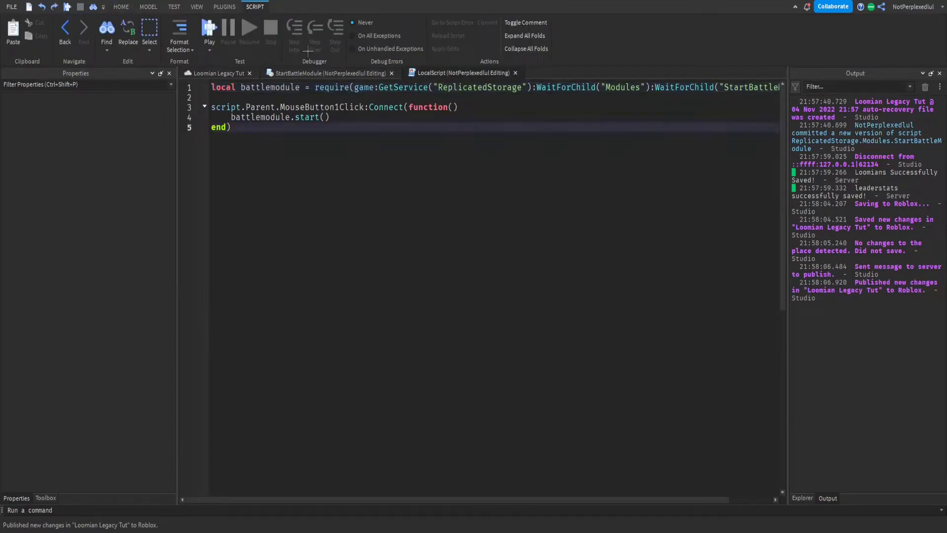
{"action": "left_click", "coordinate": [328, 72]}
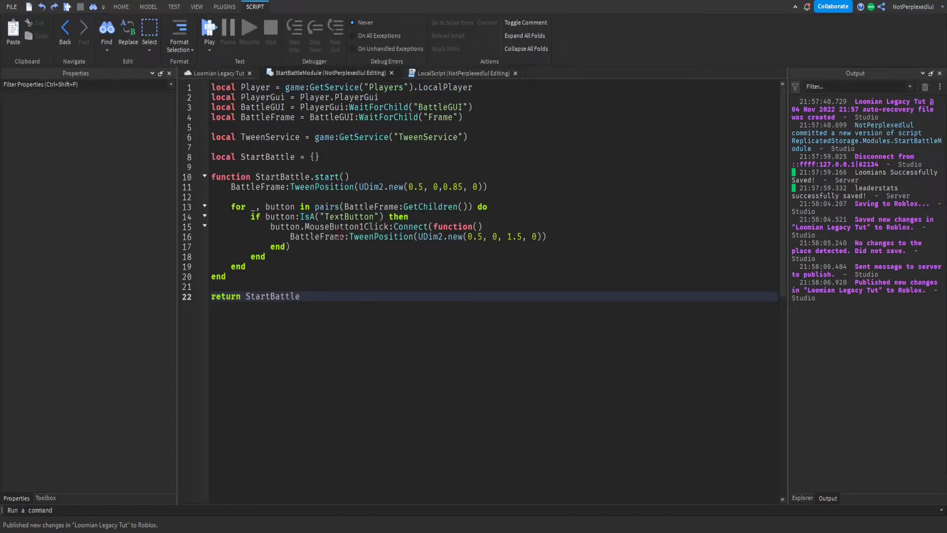
{"action": "left_click_drag", "start_coordinate": [250, 166], "coordinate": [306, 299]}
{"action": "left_click", "coordinate": [306, 301]}
{"action": "left_click", "coordinate": [220, 73]}
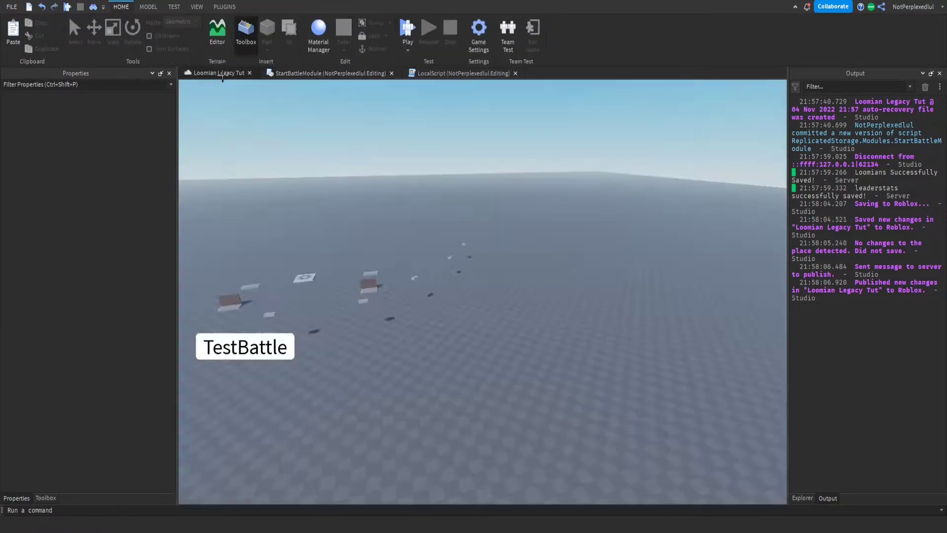
Show the Explorer and survey the map around the spawn pad, doors and grass patches for open baseplate space
{"action": "left_click", "coordinate": [802, 497]}
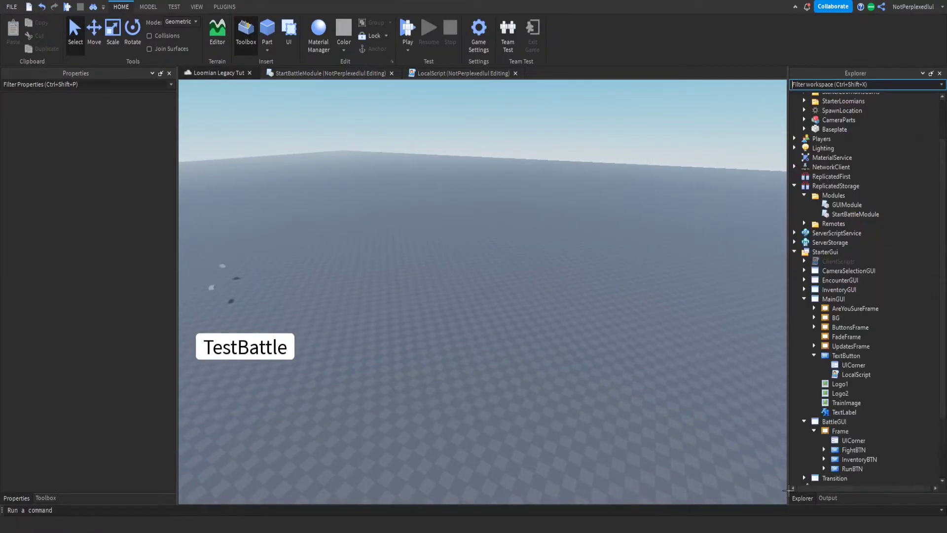
{"action": "key", "text": "e"}
{"action": "right_click_drag", "start_coordinate": [568, 380], "coordinate": [472, 321]}
{"action": "scroll", "coordinate": [472, 321], "scroll_direction": "up", "scroll_amount": 10}
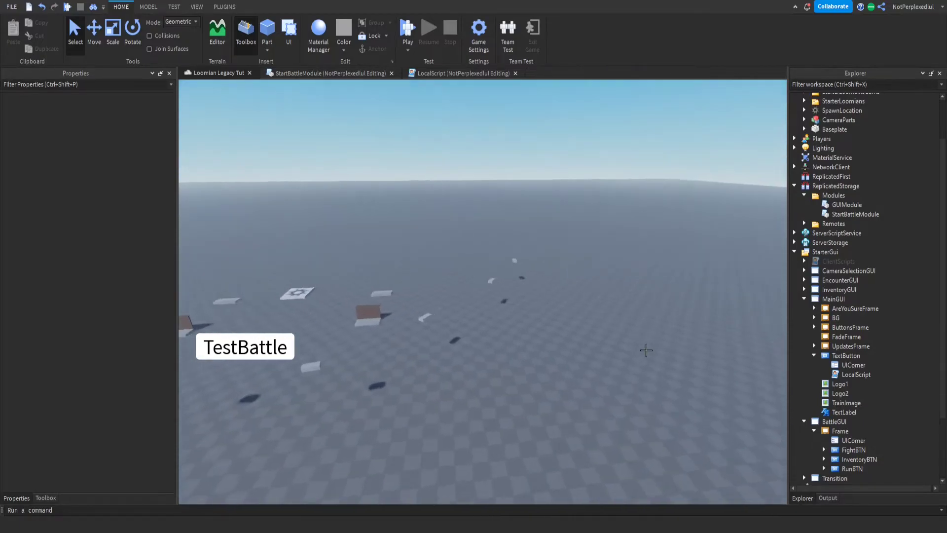
{"action": "scroll", "coordinate": [646, 350], "scroll_direction": "down", "scroll_amount": 10}
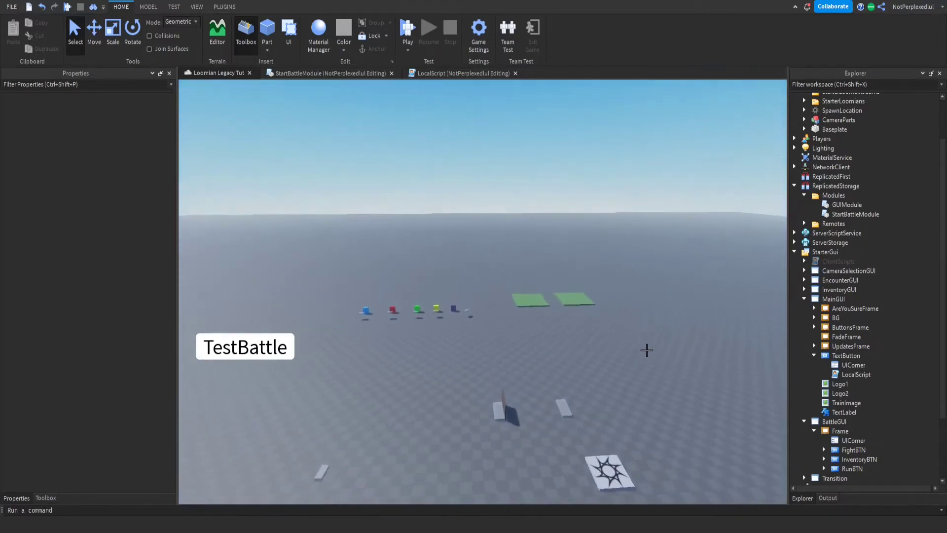
{"action": "key", "text": "s"}
{"action": "right_click_drag", "start_coordinate": [646, 350], "coordinate": [651, 349]}
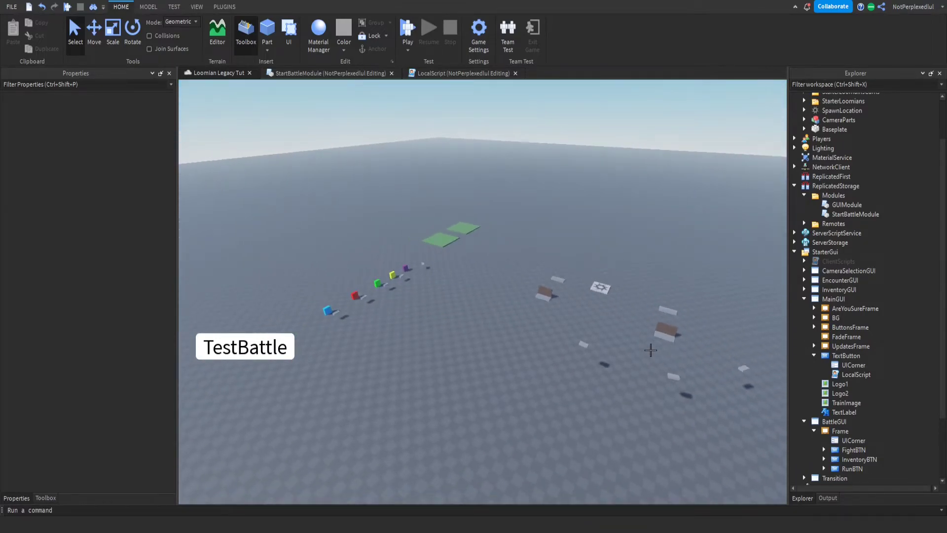
{"action": "scroll", "coordinate": [820, 325], "scroll_direction": "up", "scroll_amount": 3}
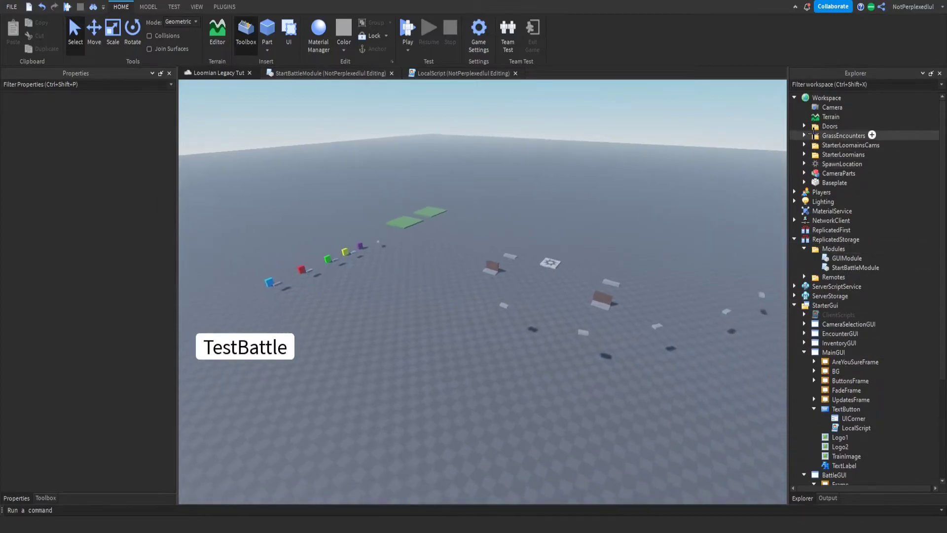
{"action": "key", "text": "q"}
{"action": "key", "text": "d"}
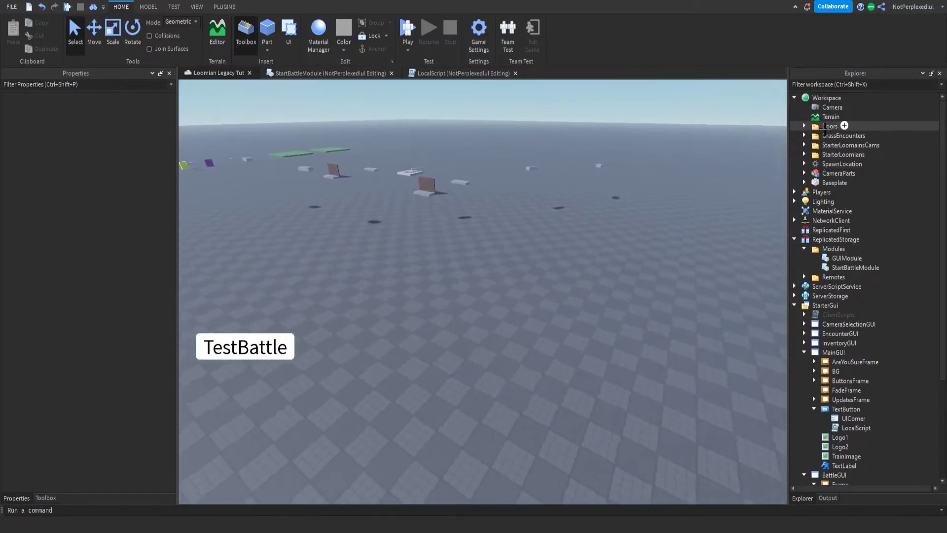
{"action": "key", "text": "e"}
{"action": "key", "text": "d"}
Add a folder named Area to Workspace
{"action": "left_click", "coordinate": [830, 97]}
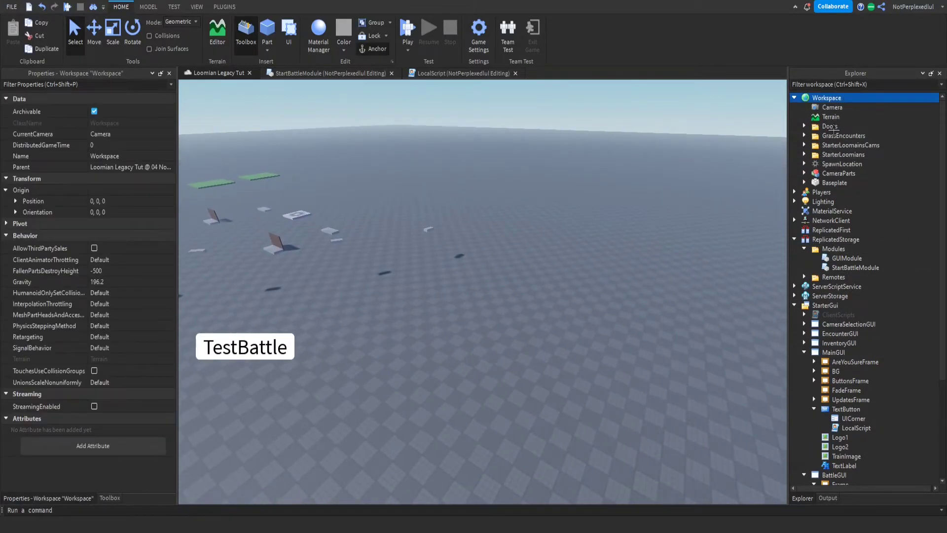
{"action": "left_click", "coordinate": [834, 130]}
{"action": "left_click", "coordinate": [842, 135]}
{"action": "key", "text": "F2"}
{"action": "type", "text": "Area"}
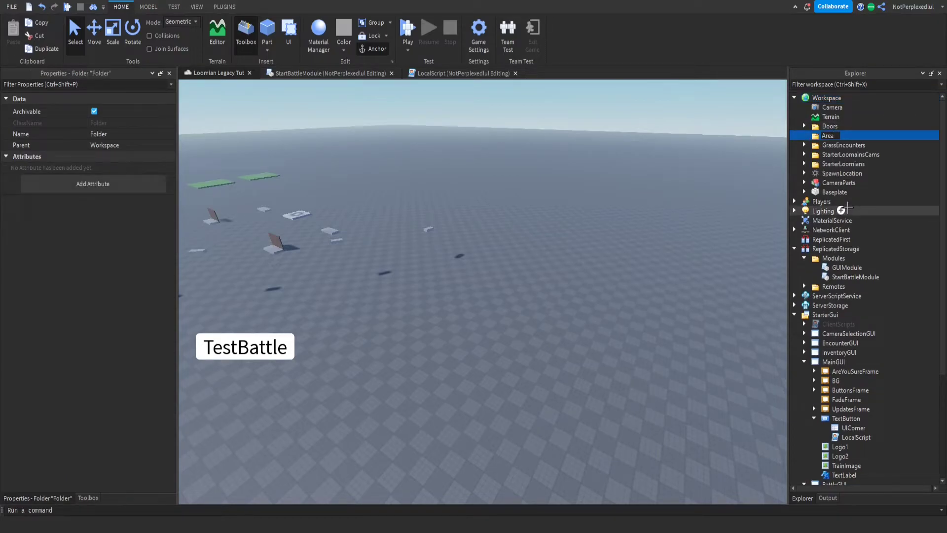
{"action": "key", "text": "Return"}
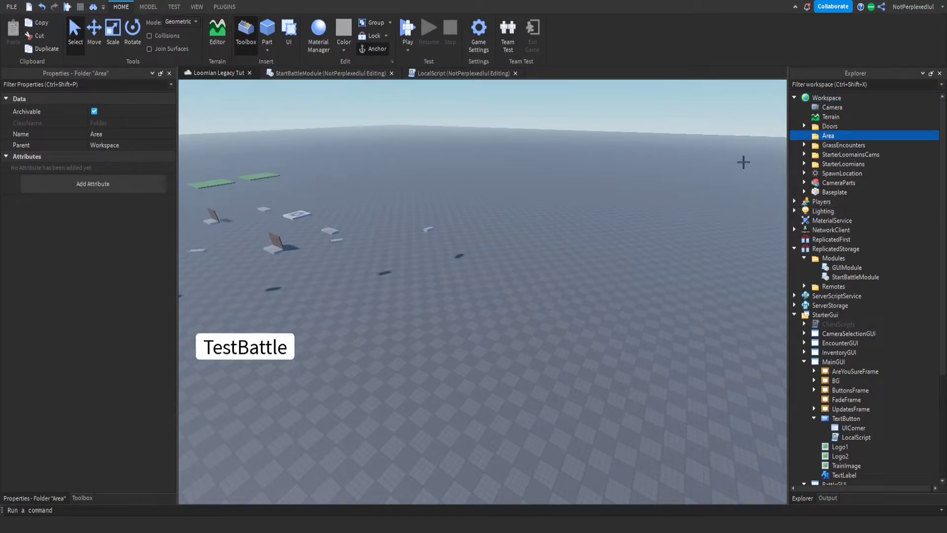
Add a folder named GrassField inside the Area folder
{"action": "key", "text": "d"}
{"action": "key", "text": "e"}
{"action": "left_click", "coordinate": [822, 163]}
{"action": "left_click", "coordinate": [836, 145]}
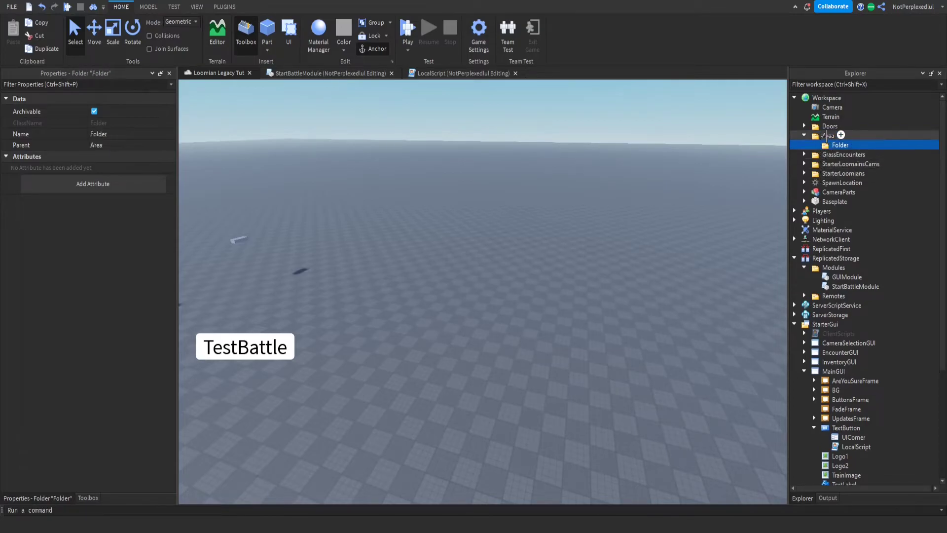
{"action": "double_click", "coordinate": [809, 156]}
{"action": "left_click", "coordinate": [804, 154]}
{"action": "left_click", "coordinate": [854, 144]}
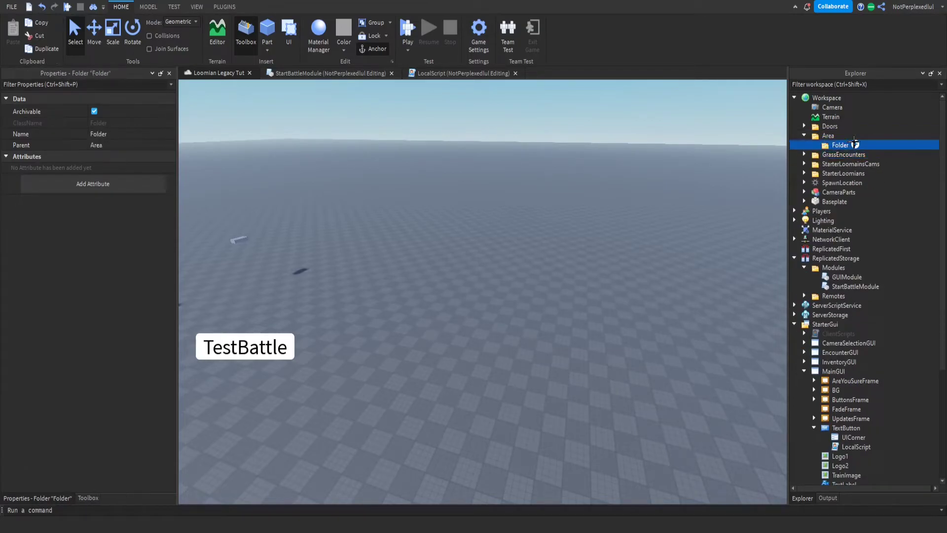
{"action": "key", "text": "F2"}
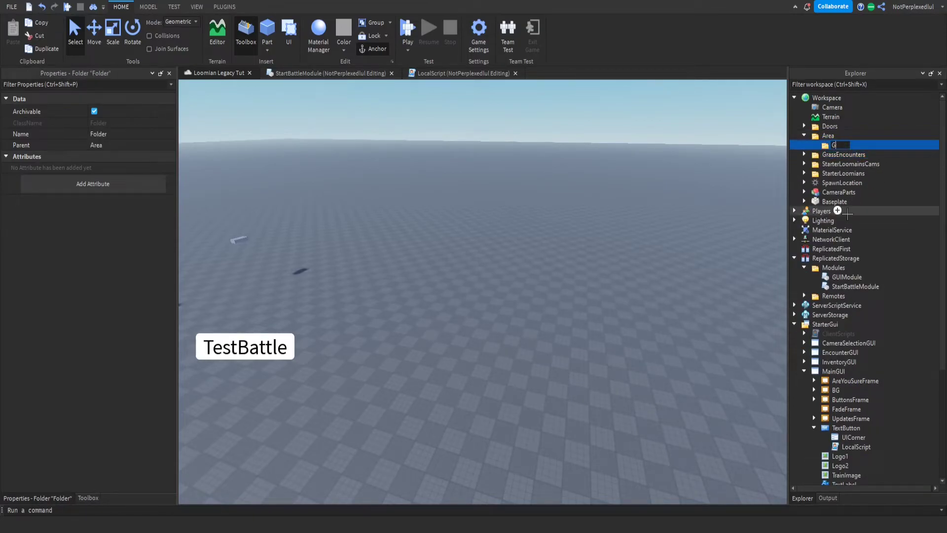
{"action": "type", "text": "GrassField"}
{"action": "key", "text": "Return"}
Insert a block part on an empty area of the baseplate
{"action": "right_click_drag", "start_coordinate": [721, 195], "coordinate": [549, 108]}
{"action": "key", "text": "w"}
{"action": "left_click", "coordinate": [266, 31]}
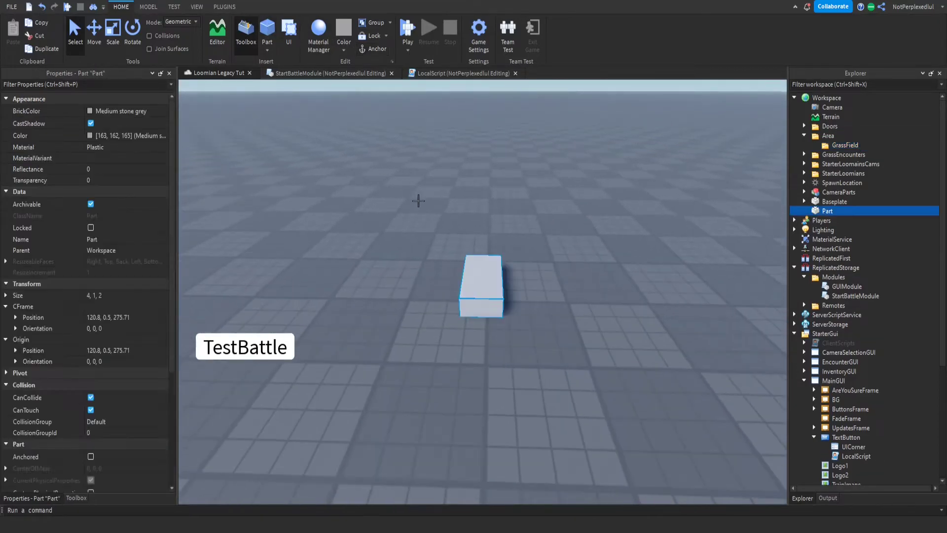
{"action": "right_click_drag", "start_coordinate": [463, 261], "coordinate": [396, 319]}
{"action": "key", "text": "s"}
Scale the new part into a large upright wall about 72.8 by 24.7 by 2 studs
{"action": "key", "text": "ctrl+3"}
{"action": "left_click_drag", "start_coordinate": [446, 314], "coordinate": [429, 168]}
{"action": "key", "text": "s"}
{"action": "key", "text": "d"}
{"action": "right_click_drag", "start_coordinate": [474, 276], "coordinate": [528, 299]}
{"action": "left_click_drag", "start_coordinate": [503, 330], "coordinate": [607, 237]}
{"action": "key", "text": "d"}
{"action": "right_click_drag", "start_coordinate": [606, 236], "coordinate": [477, 163]}
{"action": "mouse_move", "coordinate": [477, 162]}
{"action": "left_mouse_down"}
{"action": "mouse_move", "coordinate": [410, 193]}
{"action": "mouse_move", "coordinate": [467, 163]}
{"action": "left_mouse_up"}
{"action": "key", "text": "w"}
{"action": "right_click_drag", "start_coordinate": [467, 162], "coordinate": [444, 169]}
{"action": "key", "text": "s"}
Duplicate the wall and place the copy parallel to it, about 63 studs away
{"action": "key", "text": "ctrl+2"}
{"action": "key", "text": "ctrl+d"}
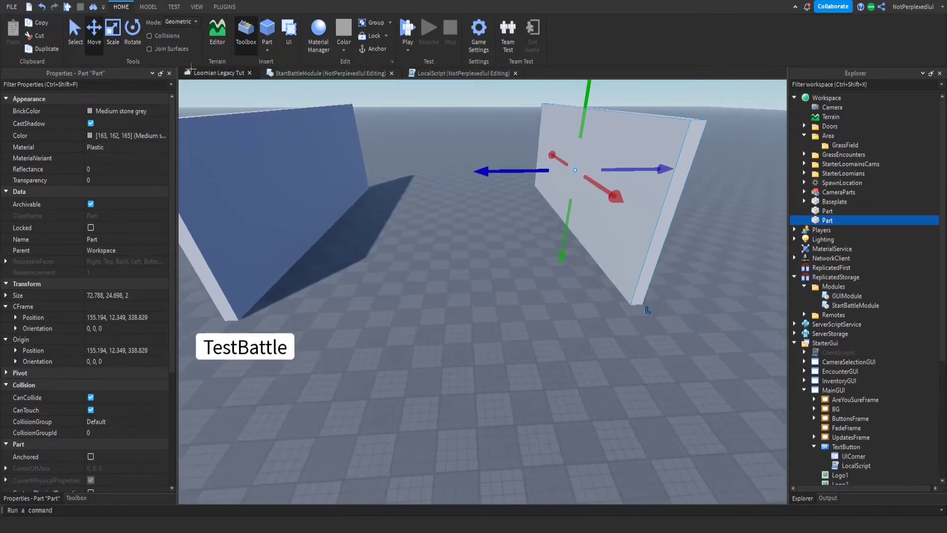
{"action": "left_click", "coordinate": [827, 211], "text": "ctrl"}
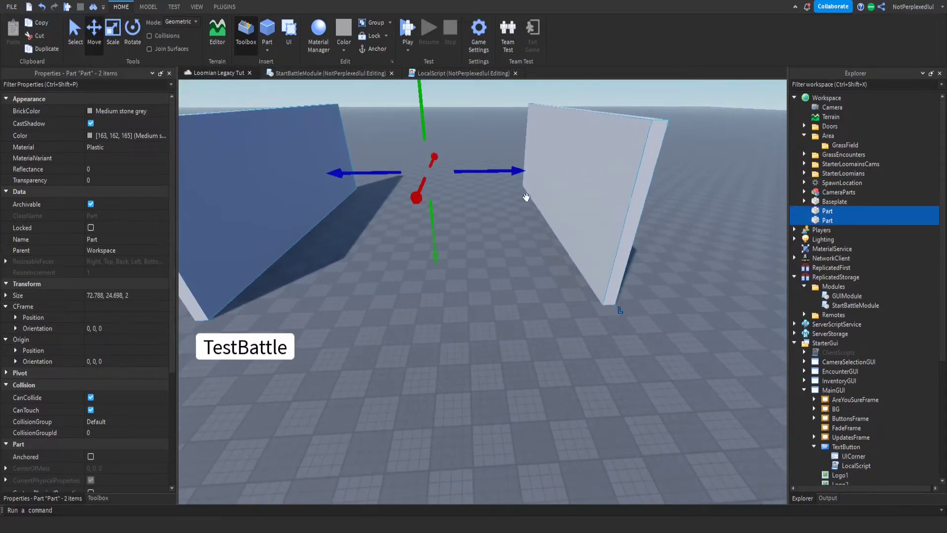
{"action": "scroll", "coordinate": [474, 190], "scroll_direction": "down", "scroll_amount": 5}
{"action": "left_click", "coordinate": [391, 363]}
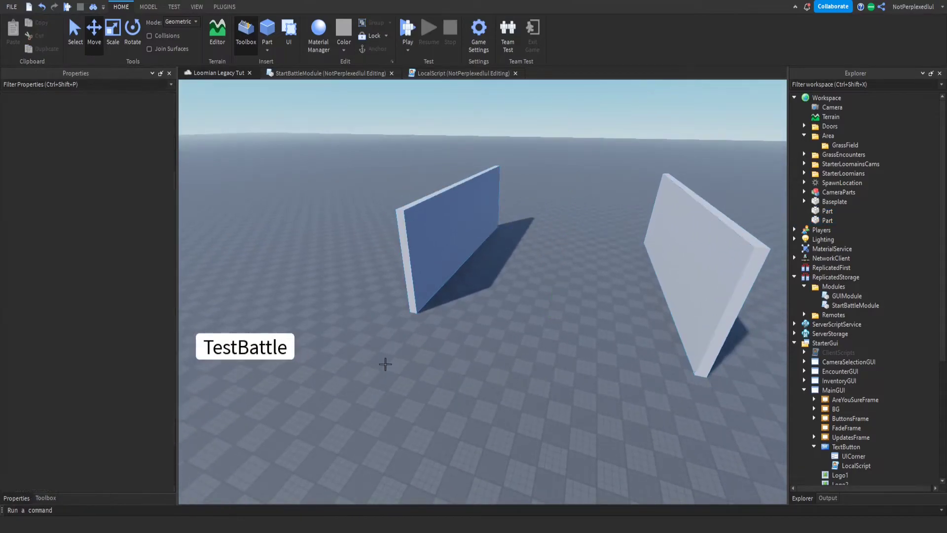
{"action": "right_click_drag", "start_coordinate": [391, 363], "coordinate": [409, 363]}
{"action": "left_click", "coordinate": [410, 279]}
{"action": "right_click_drag", "start_coordinate": [409, 279], "coordinate": [393, 256]}
{"action": "key", "text": "ctrl+g"}
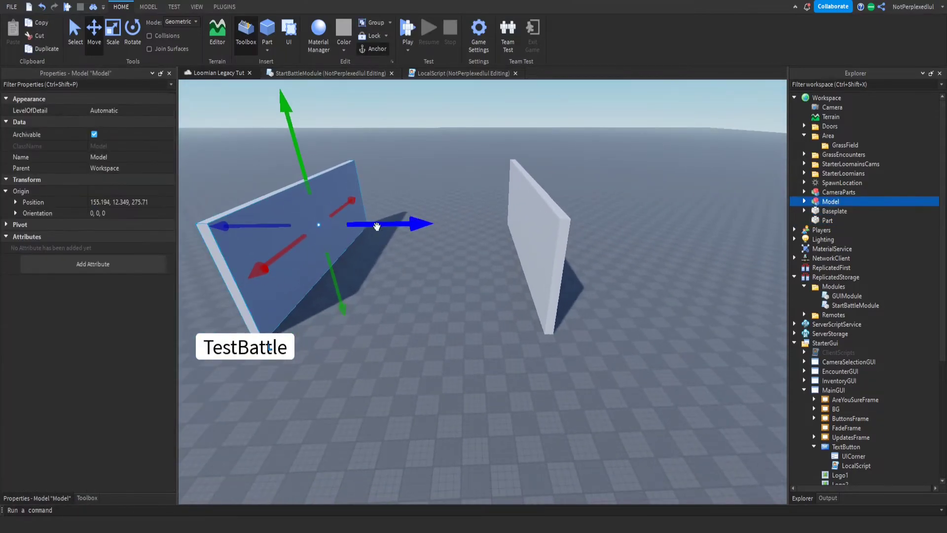
{"action": "key", "text": "ctrl+z"}
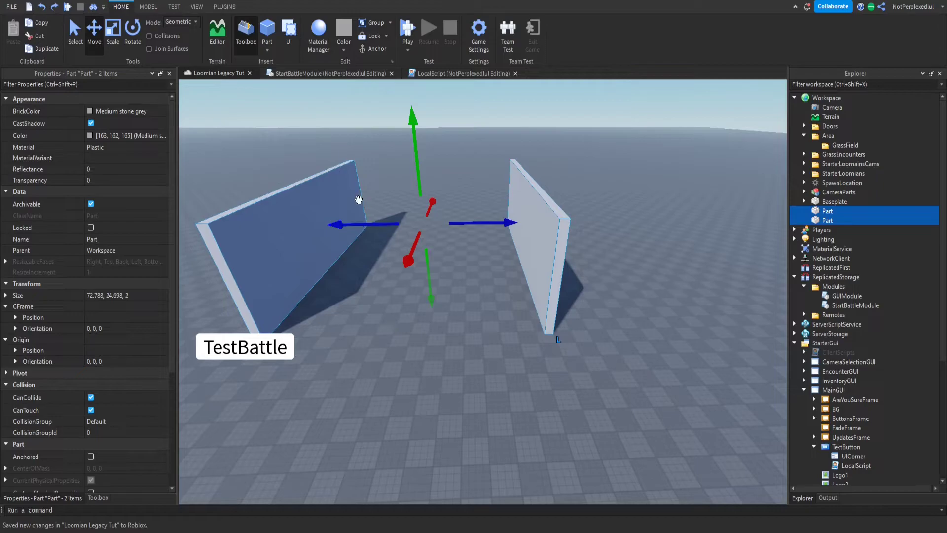
Anchor both parallel walls
{"action": "left_click", "coordinate": [373, 48]}
{"action": "left_click", "coordinate": [225, 142]}
{"action": "key", "text": "s"}
{"action": "key", "text": "a"}
Duplicate a wall, rotate it 90 degrees, and place one copy at each open end to close the rectangle
{"action": "left_click", "coordinate": [309, 205]}
{"action": "key", "text": "ctrl+d"}
{"action": "key", "text": "ctrl+r"}
{"action": "left_click_drag", "start_coordinate": [387, 223], "coordinate": [420, 355]}
{"action": "key", "text": "w"}
{"action": "key", "text": "e"}
{"action": "key", "text": "ctrl+d"}
{"action": "scroll", "coordinate": [597, 187], "scroll_direction": "up", "scroll_amount": 2}
{"action": "key", "text": "w"}
{"action": "key", "text": "e"}
{"action": "left_click", "coordinate": [632, 201]}
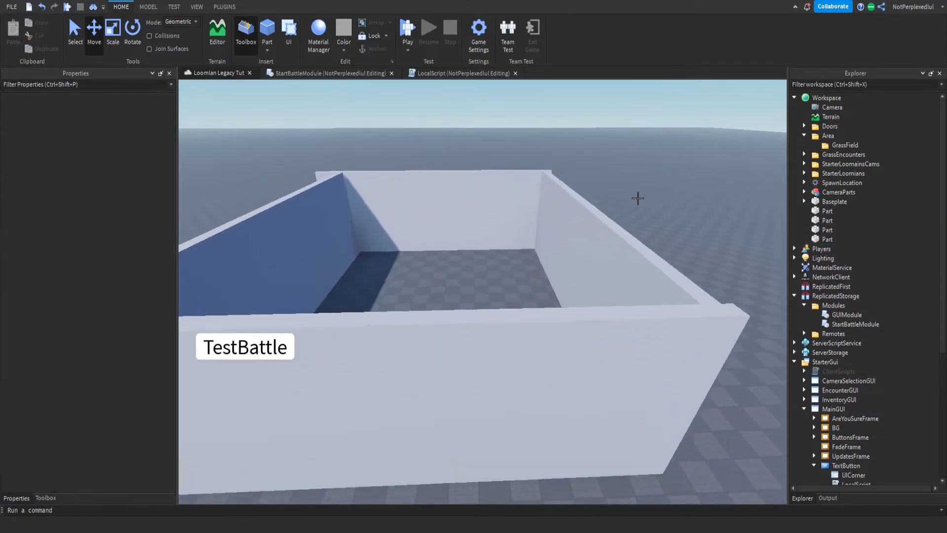
Group the four wall parts into one model
{"action": "right_click_drag", "start_coordinate": [632, 200], "coordinate": [784, 217]}
{"action": "left_click", "coordinate": [827, 211]}
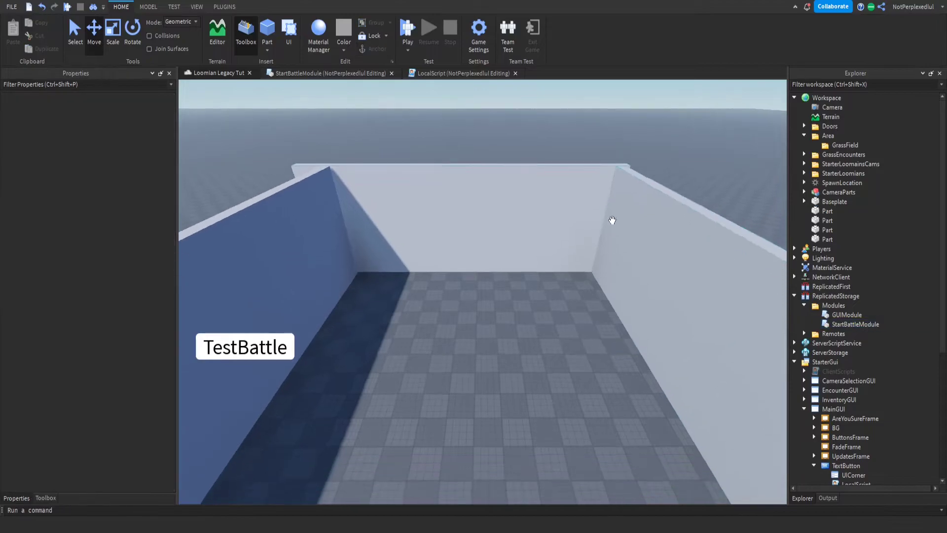
{"action": "left_click", "coordinate": [827, 210]}
{"action": "left_click", "coordinate": [826, 239], "text": "shift"}
{"action": "key", "text": "ctrl+g"}
{"action": "scroll", "coordinate": [635, 190], "scroll_direction": "down", "scroll_amount": 3}
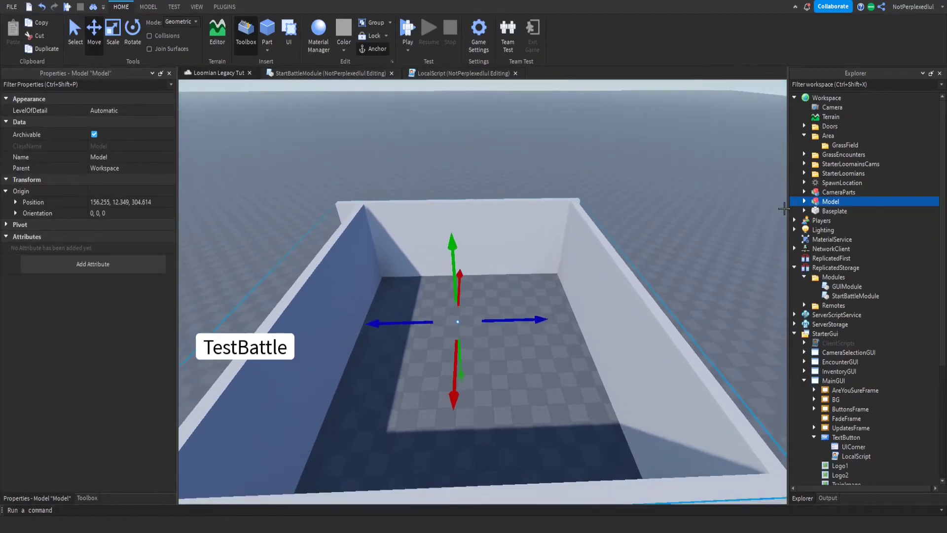
Rename the wall model FightScene and move it into the GrassField folder
{"action": "key", "text": "e"}
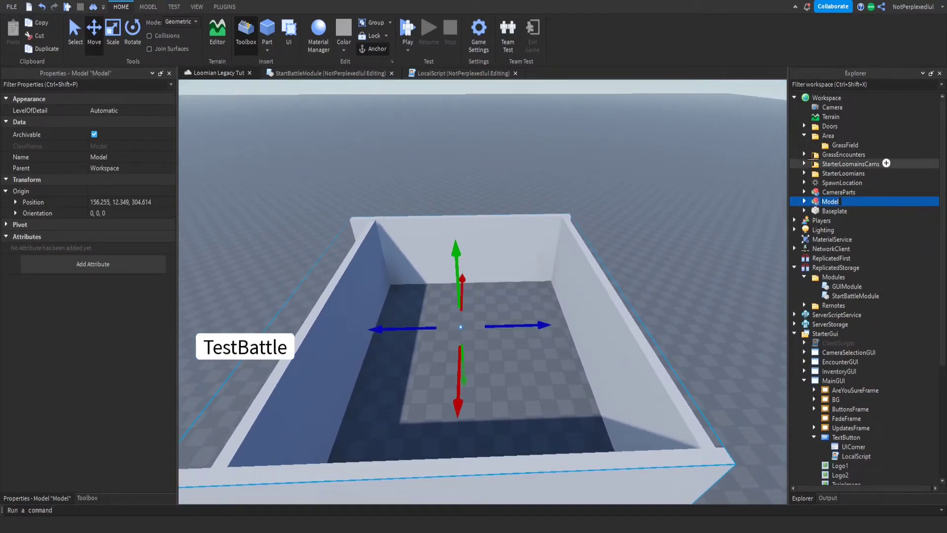
{"action": "type", "text": "FightScene"}
{"action": "key", "text": "Return"}
{"action": "left_click_drag", "start_coordinate": [839, 201], "coordinate": [863, 144]}
{"action": "left_click", "coordinate": [704, 154]}
Insert a block part into the FightScene model and name it CamPart
{"action": "scroll", "coordinate": [704, 155], "scroll_direction": "up", "scroll_amount": 4}
{"action": "right_click_drag", "start_coordinate": [613, 154], "coordinate": [346, 36]}
{"action": "right_click_drag", "start_coordinate": [596, 102], "coordinate": [784, 144]}
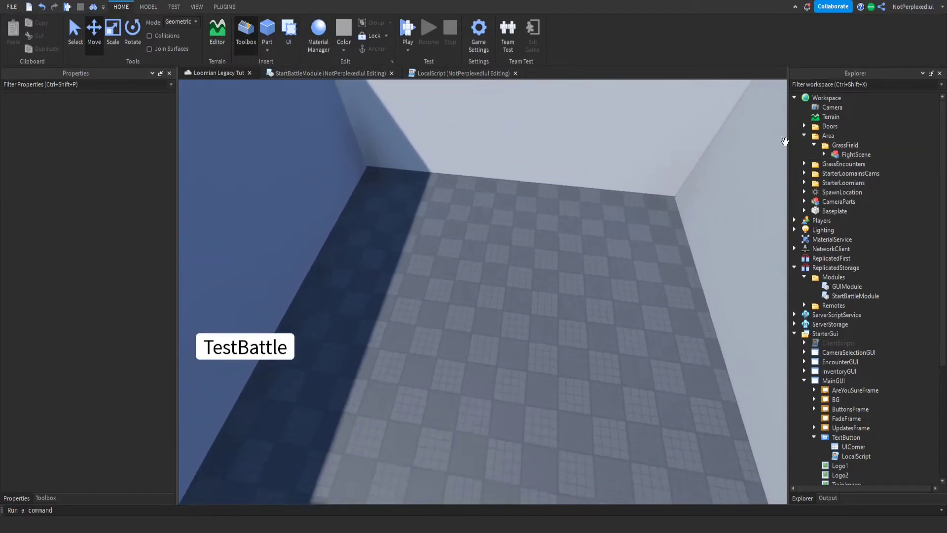
{"action": "left_click", "coordinate": [856, 155]}
{"action": "left_click", "coordinate": [824, 155]}
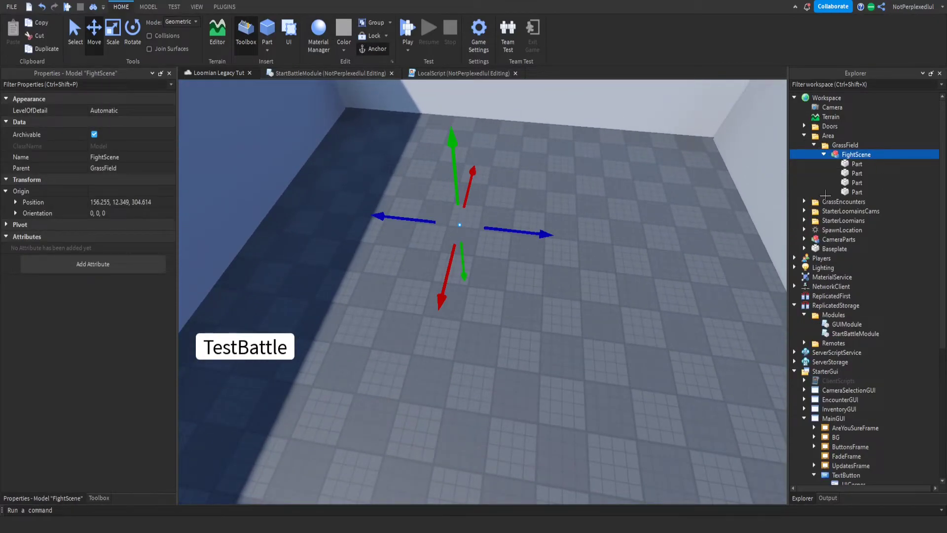
{"action": "left_click", "coordinate": [852, 201]}
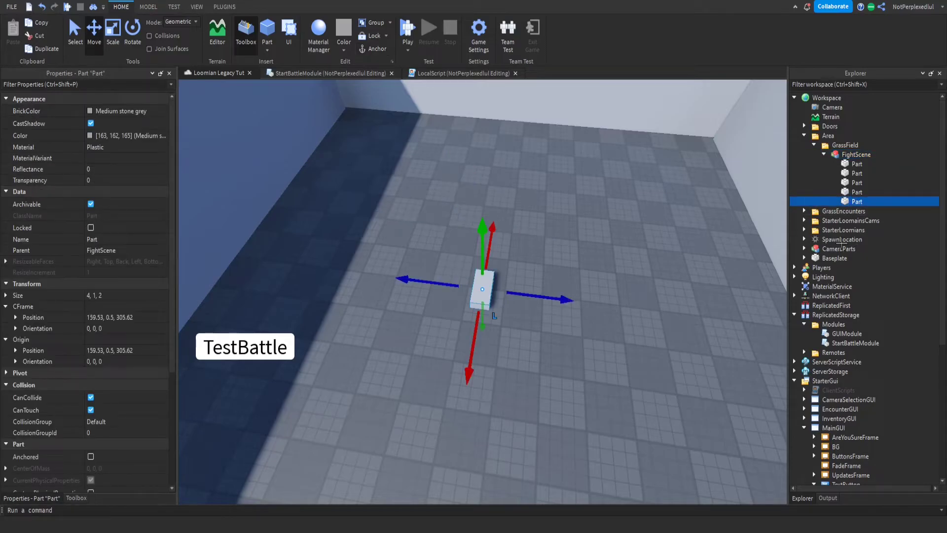
{"action": "key", "text": "F2"}
{"action": "type", "text": "CamPart"}
{"action": "key", "text": "Return"}
Rotate CamPart to -90 degrees about Y and move it beside an end wall, to about 129.1, 18.9, 305.6
{"action": "scroll", "coordinate": [641, 261], "scroll_direction": "up", "scroll_amount": 5}
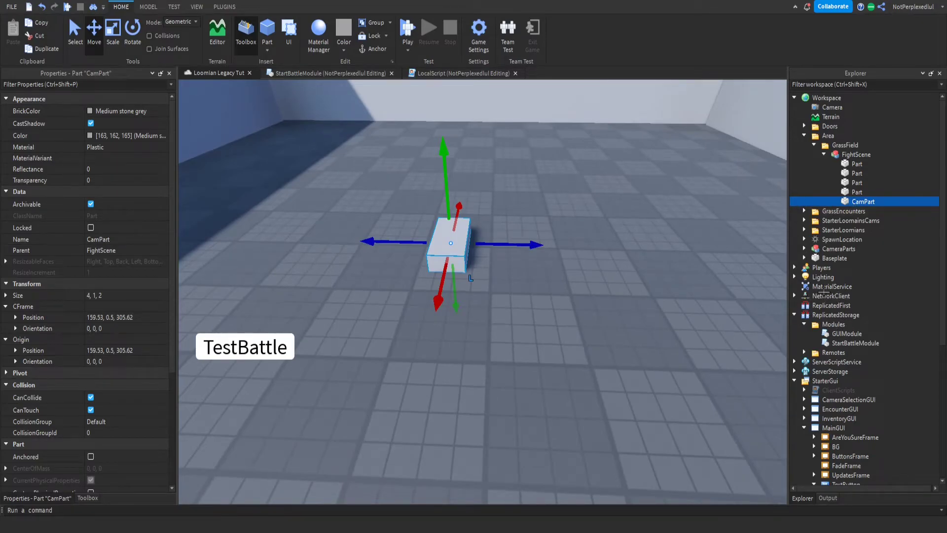
{"action": "right_click_drag", "start_coordinate": [709, 276], "coordinate": [729, 284]}
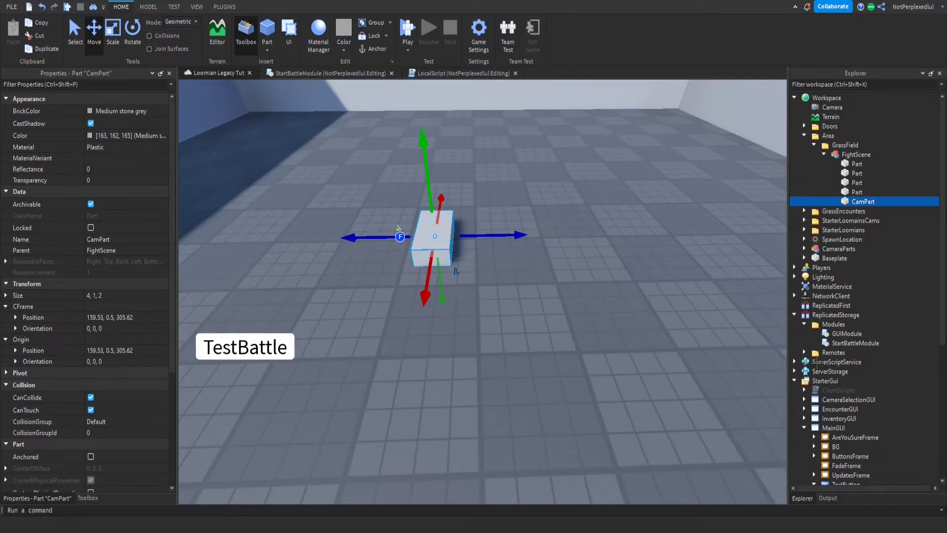
{"action": "right_click_drag", "start_coordinate": [656, 271], "coordinate": [565, 249]}
{"action": "key", "text": "w"}
{"action": "key", "text": "ctrl+r"}
{"action": "key", "text": "ctrl+r"}
{"action": "key", "text": "ctrl+r"}
{"action": "key", "text": "s"}
{"action": "left_click_drag", "start_coordinate": [509, 272], "coordinate": [524, 388]}
{"action": "key", "text": "w"}
{"action": "key", "text": "s"}
{"action": "left_click_drag", "start_coordinate": [518, 311], "coordinate": [523, 232]}
{"action": "key", "text": "w"}
{"action": "right_click_drag", "start_coordinate": [497, 264], "coordinate": [507, 272]}
{"action": "key", "text": "s"}
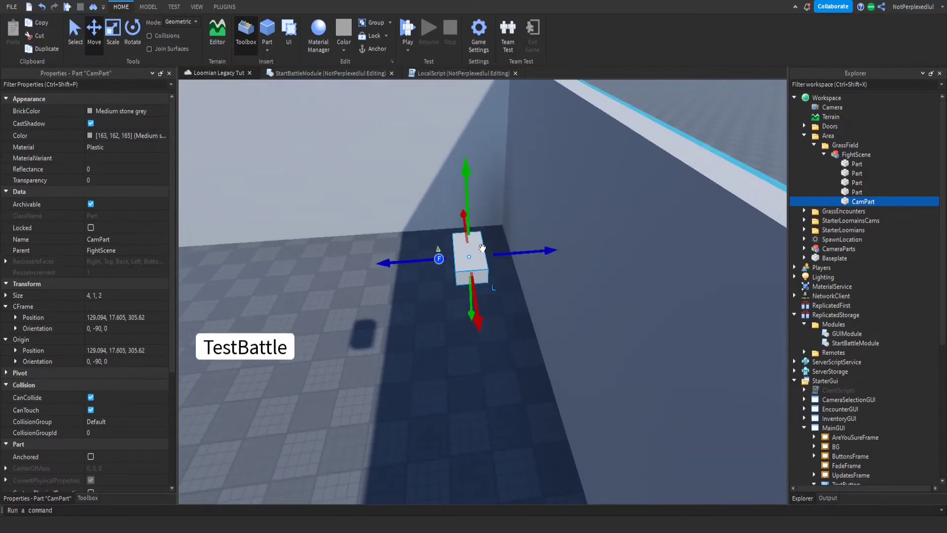
{"action": "left_click_drag", "start_coordinate": [468, 212], "coordinate": [466, 180]}
{"action": "key", "text": "w"}
{"action": "key", "text": "e"}
Tilt CamPart by about -19 degrees about X
{"action": "left_click", "coordinate": [132, 35]}
{"action": "right_click_drag", "start_coordinate": [318, 232], "coordinate": [317, 193]}
{"action": "key", "text": "q"}
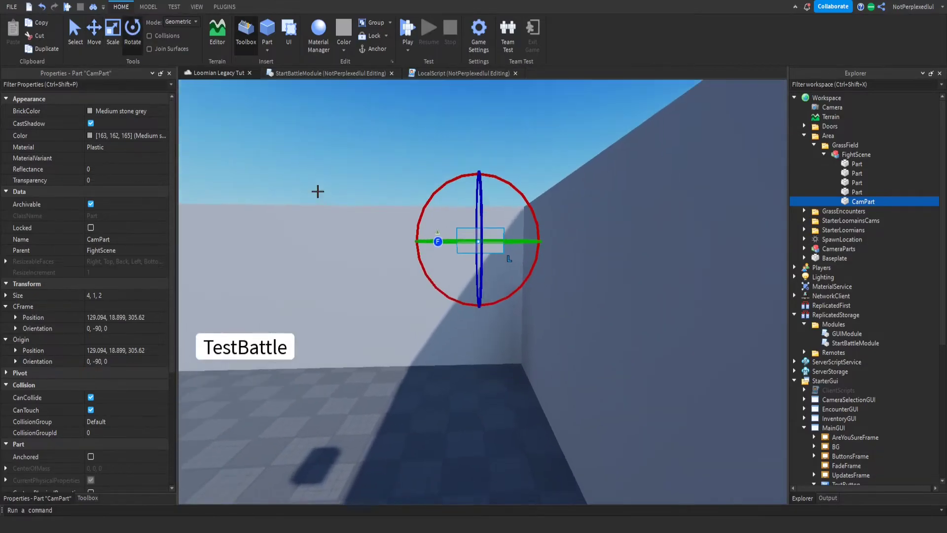
{"action": "left_click_drag", "start_coordinate": [508, 188], "coordinate": [488, 180]}
{"action": "right_click_drag", "start_coordinate": [488, 180], "coordinate": [360, 232]}
Raise CamPart and shift it sideways to about 129.7, 20.6, 306.9
{"action": "key", "text": "e"}
{"action": "left_click", "coordinate": [90, 44]}
{"action": "key", "text": "d"}
{"action": "key", "text": "s"}
{"action": "left_click_drag", "start_coordinate": [497, 303], "coordinate": [517, 300]}
{"action": "left_click_drag", "start_coordinate": [460, 220], "coordinate": [458, 188]}
{"action": "key", "text": "s"}
{"action": "key", "text": "e"}
Make CamPart semi-transparent
{"action": "right_click_drag", "start_coordinate": [192, 187], "coordinate": [148, 186]}
{"action": "left_click", "coordinate": [106, 181]}
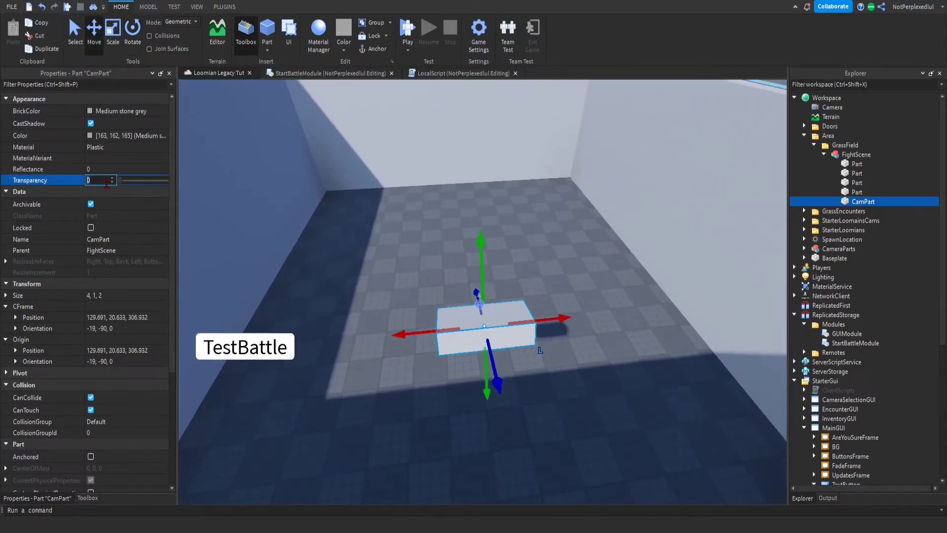
{"action": "key", "text": "Return"}
Turn off CanCollide for CamPart and anchor it
{"action": "scroll", "coordinate": [106, 197], "scroll_direction": "down", "scroll_amount": 4}
{"action": "left_click", "coordinate": [90, 272]}
{"action": "left_click", "coordinate": [91, 258]}
{"action": "left_click", "coordinate": [91, 284]}
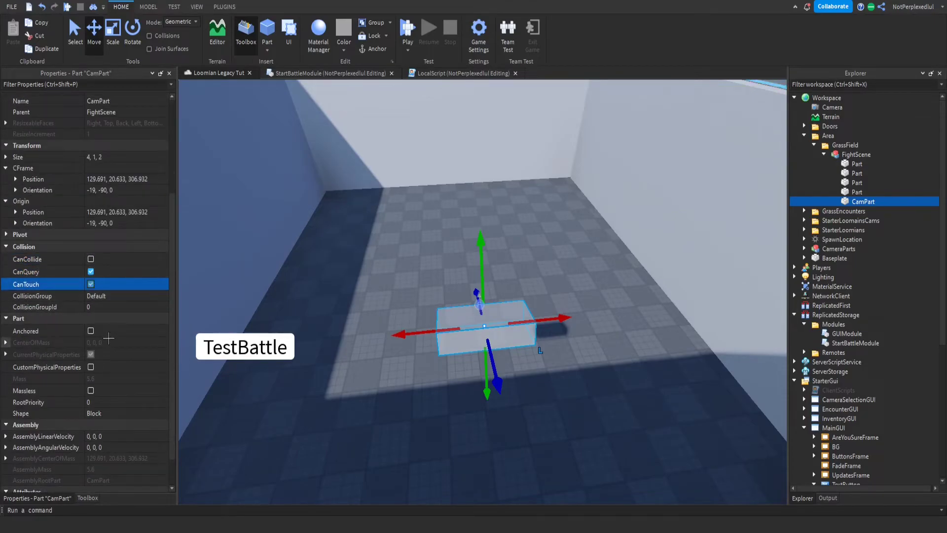
{"action": "left_click", "coordinate": [91, 330]}
{"action": "scroll", "coordinate": [345, 253], "scroll_direction": "down", "scroll_amount": 2}
Save the place and publish it to Roblox
{"action": "left_click", "coordinate": [345, 253]}
{"action": "scroll", "coordinate": [345, 253], "scroll_direction": "down", "scroll_amount": 4}
{"action": "right_click_drag", "start_coordinate": [345, 253], "coordinate": [10, 8]}
{"action": "key", "text": "ctrl+s"}
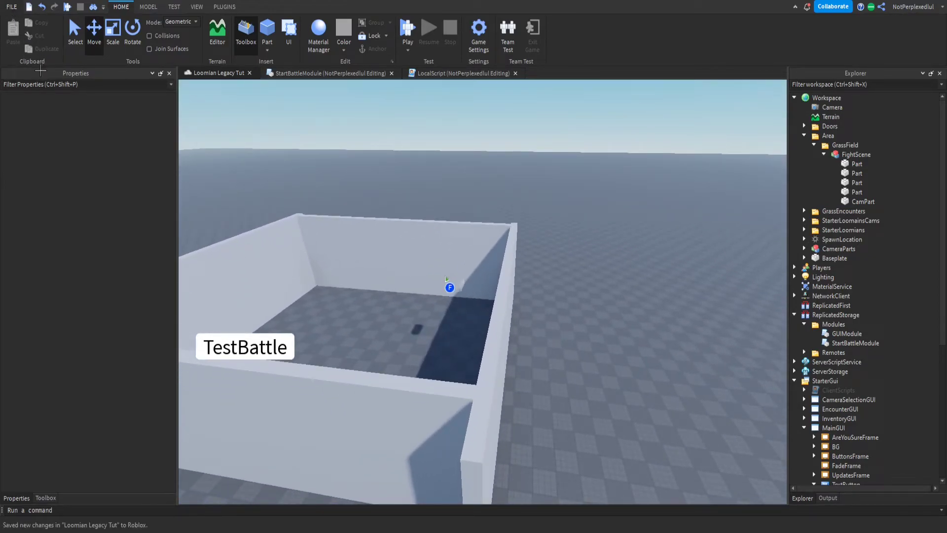
{"action": "left_click", "coordinate": [10, 9]}
{"action": "left_click", "coordinate": [55, 93]}
Duplicate an end wall of FightScene and scale the copy into a floor slab about 72.8 by 0.3 by 80.5 studs
{"action": "right_click_drag", "start_coordinate": [215, 152], "coordinate": [249, 198]}
{"action": "scroll", "coordinate": [250, 199], "scroll_direction": "down", "scroll_amount": 1}
{"action": "left_click", "coordinate": [332, 347]}
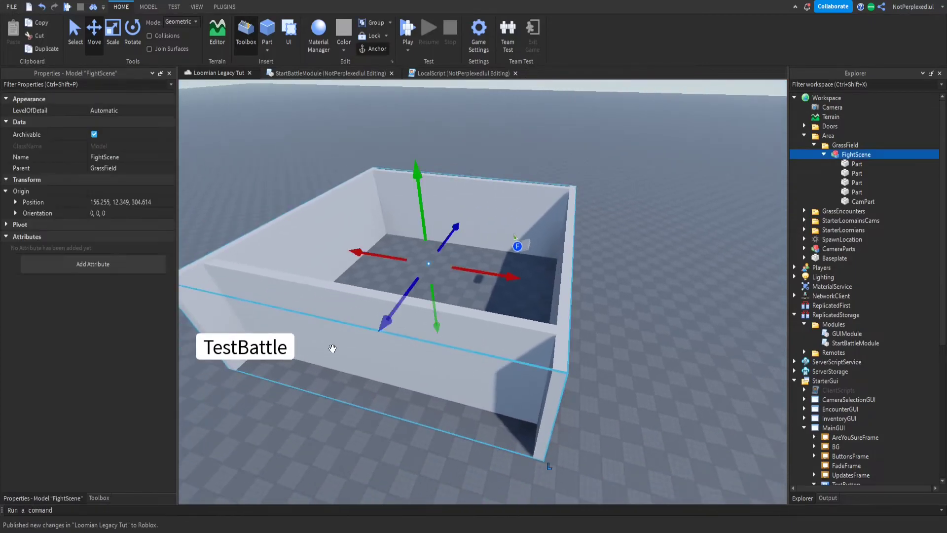
{"action": "left_click", "coordinate": [856, 163]}
{"action": "right_click_drag", "start_coordinate": [641, 176], "coordinate": [590, 176]}
{"action": "key", "text": "ctrl+d"}
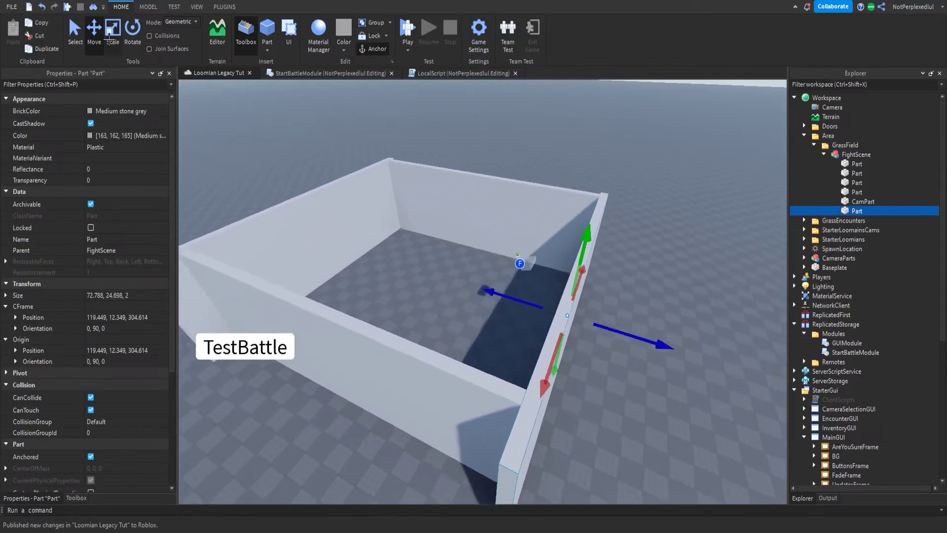
{"action": "left_click", "coordinate": [113, 37]}
{"action": "right_click_drag", "start_coordinate": [316, 159], "coordinate": [434, 220]}
{"action": "left_click_drag", "start_coordinate": [476, 209], "coordinate": [331, 323]}
{"action": "mouse_move", "coordinate": [395, 239]}
{"action": "right_mouse_down"}
{"action": "mouse_move", "coordinate": [419, 239]}
{"action": "mouse_move", "coordinate": [380, 239]}
{"action": "right_mouse_up"}
Set the floor slab's BrickColor to Lime green and its material to Grass
{"action": "left_click", "coordinate": [91, 109]}
{"action": "left_click", "coordinate": [79, 168]}
{"action": "left_click", "coordinate": [115, 149]}
{"action": "left_click", "coordinate": [110, 186]}
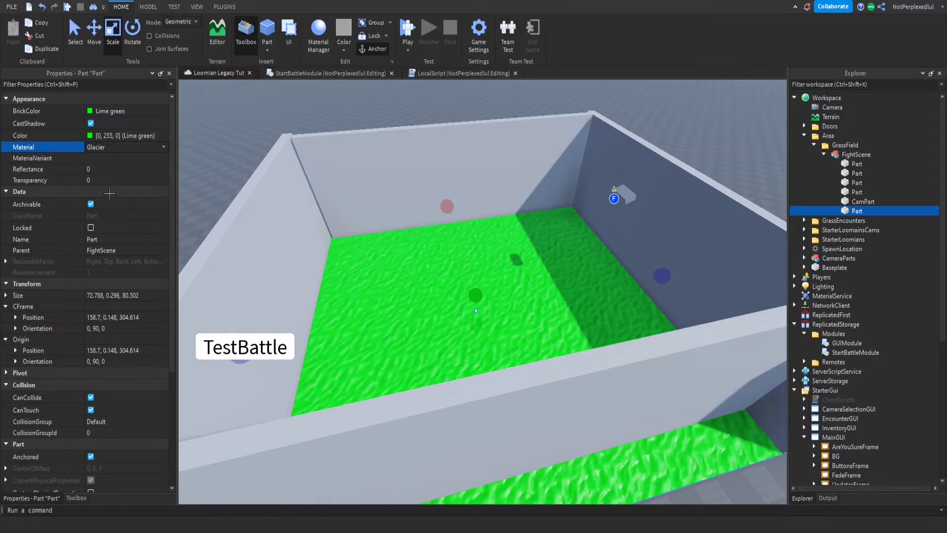
{"action": "left_click", "coordinate": [107, 183]}
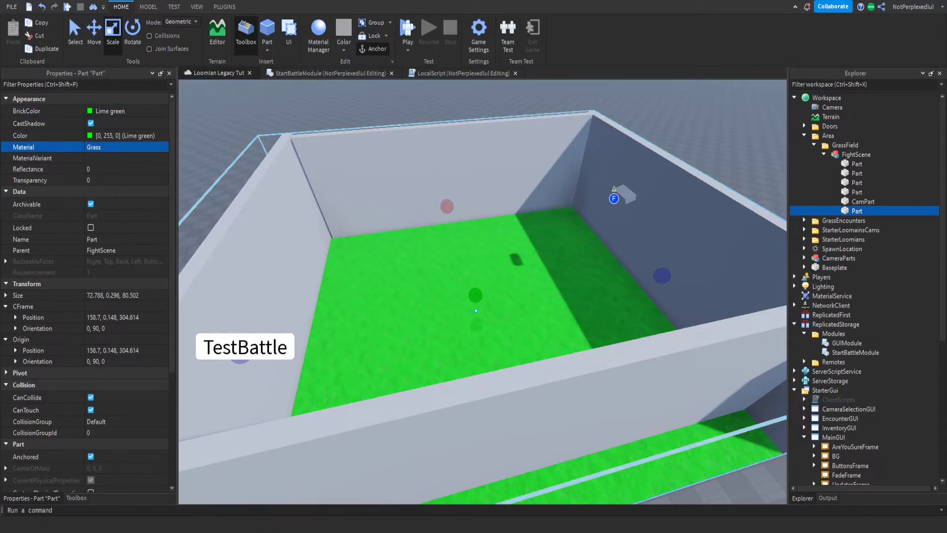
Change the floor slab's BrickColor to Sea green
{"action": "key", "text": "d"}
{"action": "key", "text": "w"}
{"action": "right_click_drag", "start_coordinate": [433, 385], "coordinate": [207, 186]}
{"action": "key", "text": "s"}
{"action": "left_click", "coordinate": [88, 110]}
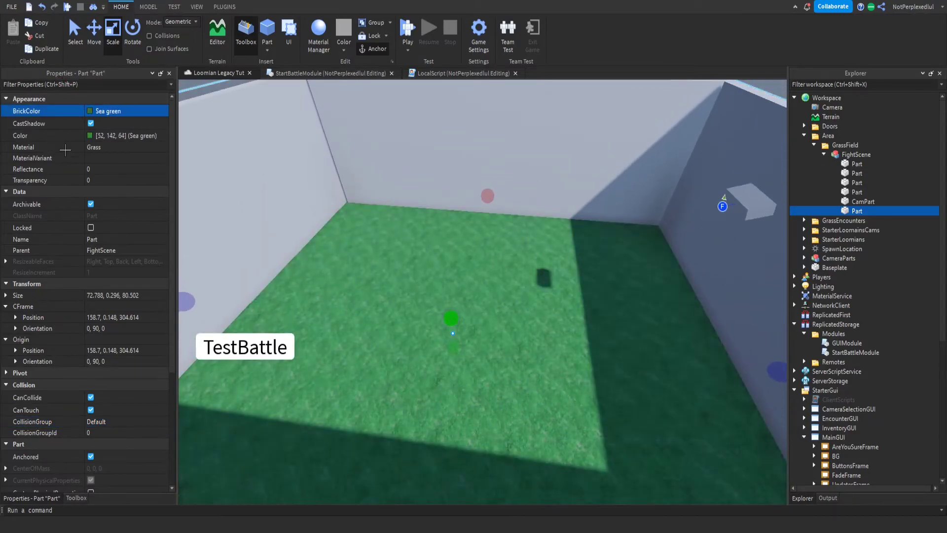
{"action": "scroll", "coordinate": [427, 146], "scroll_direction": "down", "scroll_amount": 5}
Deselect the floor and switch to the StartBattleModule script
{"action": "left_click", "coordinate": [424, 146]}
{"action": "key", "text": "d"}
{"action": "right_click_drag", "start_coordinate": [424, 146], "coordinate": [459, 150]}
{"action": "key", "text": "s"}
{"action": "key", "text": "w"}
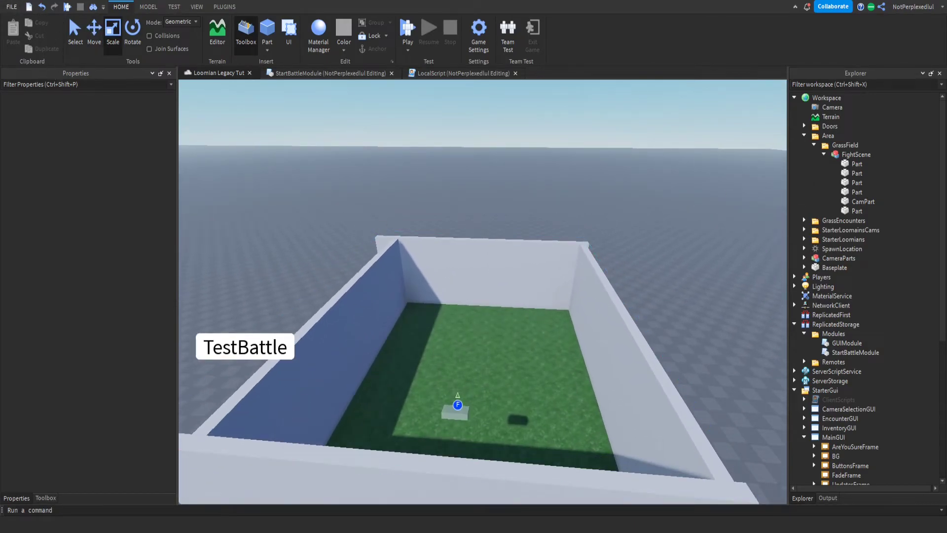
{"action": "right_click_drag", "start_coordinate": [230, 131], "coordinate": [404, 85]}
{"action": "left_click", "coordinate": [428, 73]}
{"action": "left_click", "coordinate": [377, 72]}
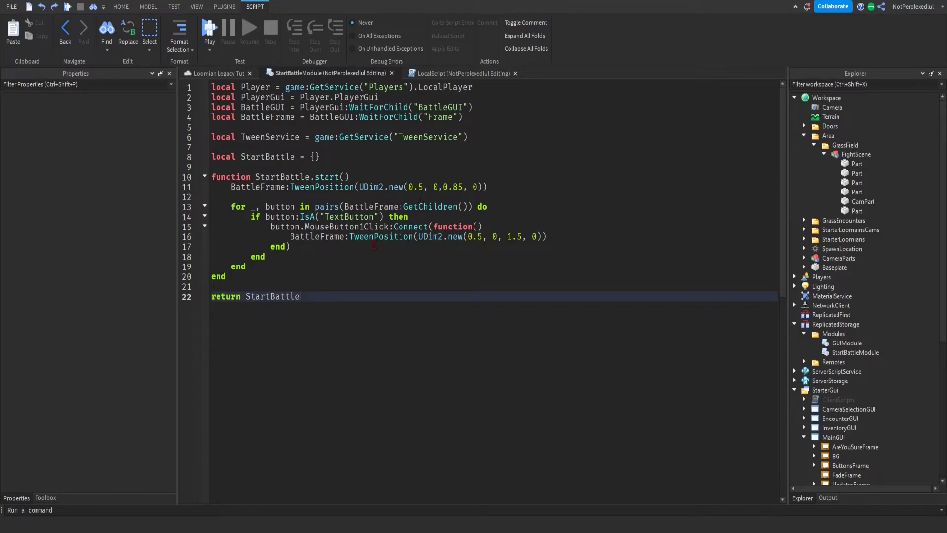
Review the StartBattle.start function, including its TweenPosition calls and the TextButton loop
{"action": "double_click", "coordinate": [367, 216]}
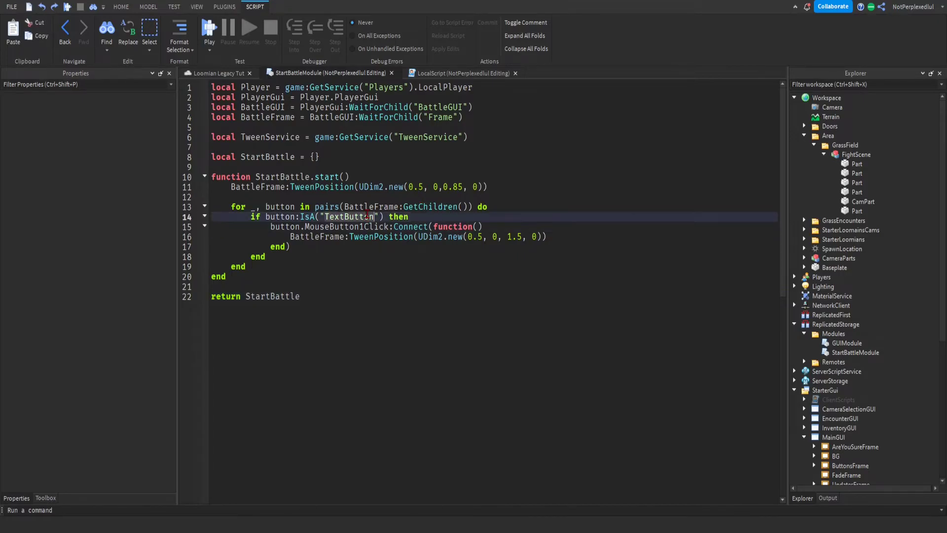
{"action": "left_click", "coordinate": [361, 216]}
{"action": "left_click", "coordinate": [402, 296]}
{"action": "left_click", "coordinate": [400, 285]}
{"action": "left_click", "coordinate": [382, 266]}
{"action": "left_click", "coordinate": [366, 257]}
{"action": "left_click", "coordinate": [370, 237]}
{"action": "left_click", "coordinate": [374, 207]}
{"action": "left_click", "coordinate": [337, 188]}
{"action": "left_click", "coordinate": [414, 187]}
{"action": "left_click", "coordinate": [418, 196]}
Insert blank lines below the first TweenPosition call in StartBattle.start
{"action": "left_click", "coordinate": [515, 188]}
{"action": "key", "text": "Return"}
{"action": "key", "text": "Return"}
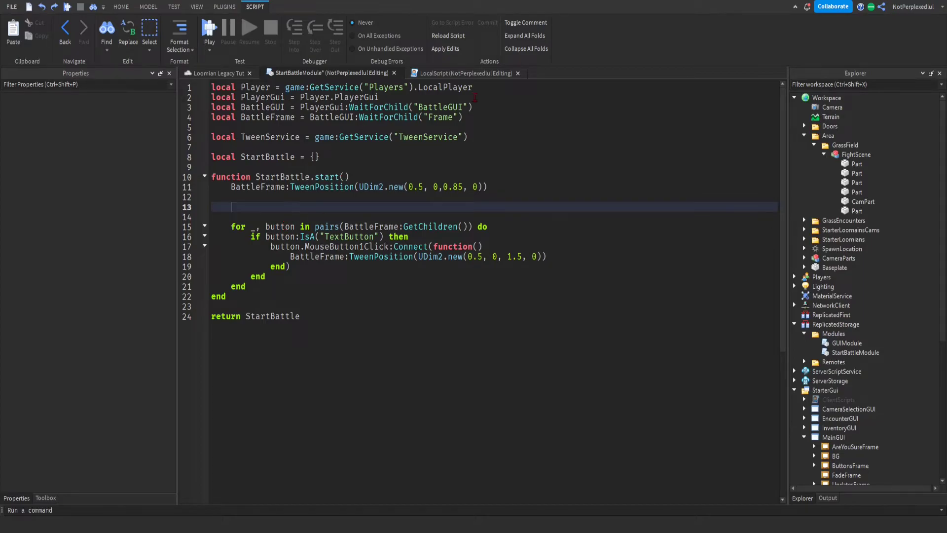
Declare a local variable Area as workspace:WaitForChild("Area") below the BattleFrame declaration
{"action": "left_click", "coordinate": [484, 116]}
{"action": "key", "text": "Return"}
{"action": "key", "text": "Return"}
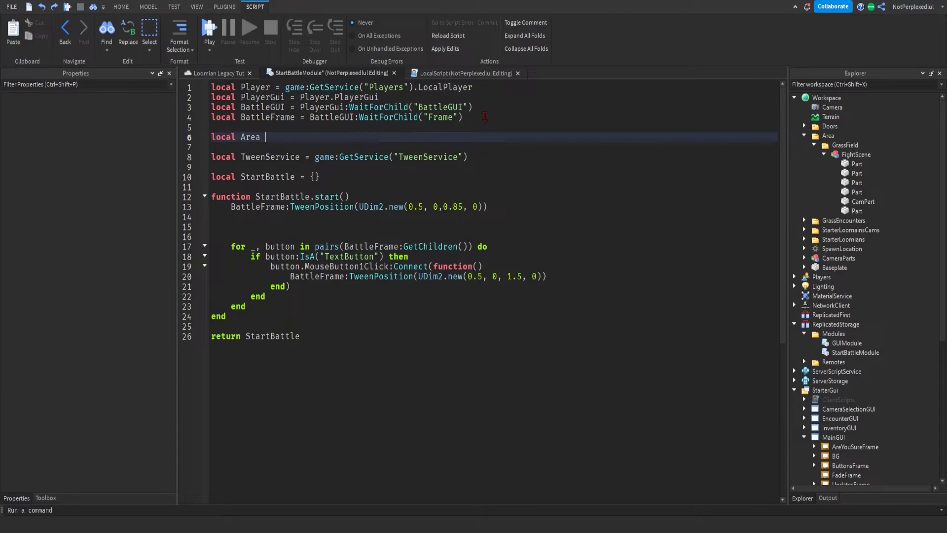
{"action": "type", "text": "WaitForChild(\"Area"}
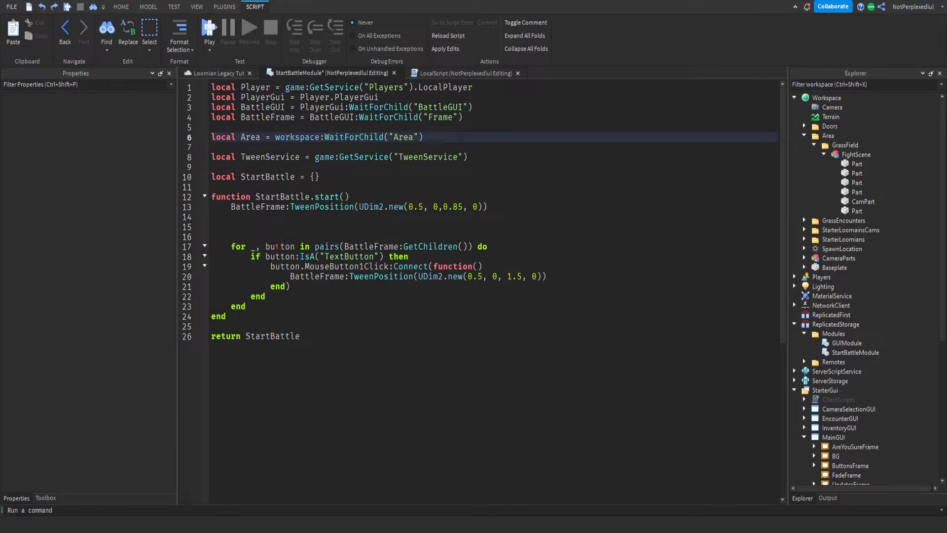
{"action": "left_click", "coordinate": [272, 224]}
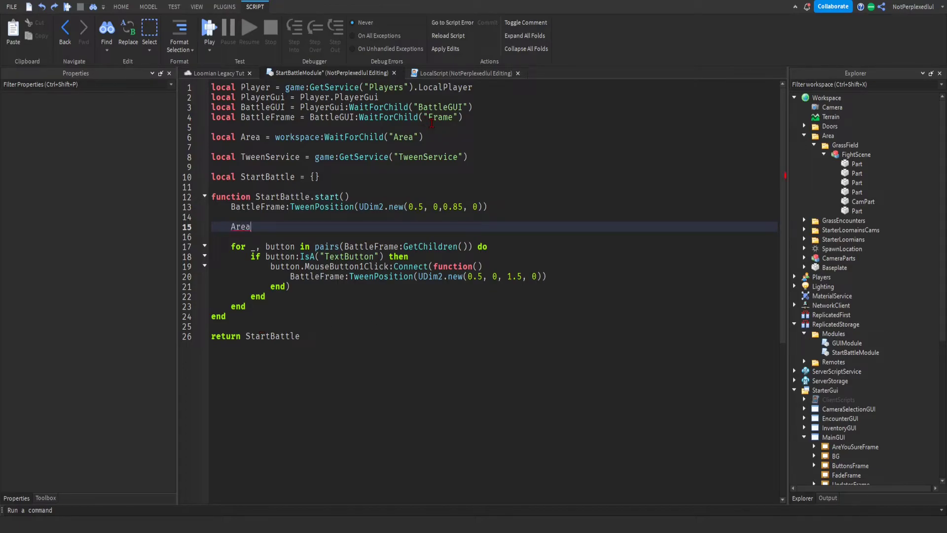
{"action": "key", "text": "BackSpace"}
{"action": "key", "text": "BackSpace"}
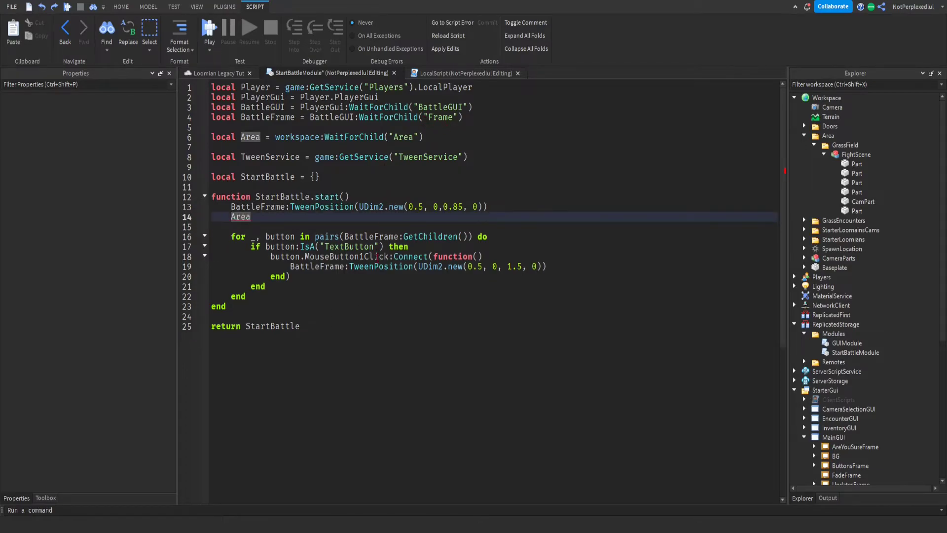
{"action": "key", "text": "Return"}
{"action": "key", "text": "Delete"}
{"action": "key", "text": "Delete"}
{"action": "key", "text": "Delete"}
{"action": "key", "text": "Delete"}
Declare a local variable camera as workspace.CurrentCamera below the Area declaration
{"action": "left_click", "coordinate": [428, 138]}
{"action": "key", "text": "Return"}
{"action": "key", "text": "Return"}
{"action": "type", "text": "local cam"}
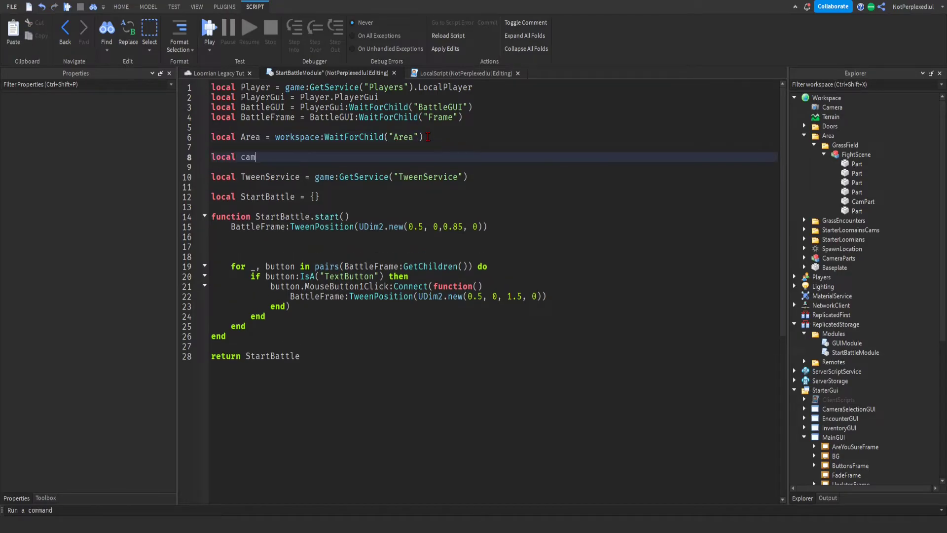
{"action": "type", "text": "era = workspace.CurrentCamera"}
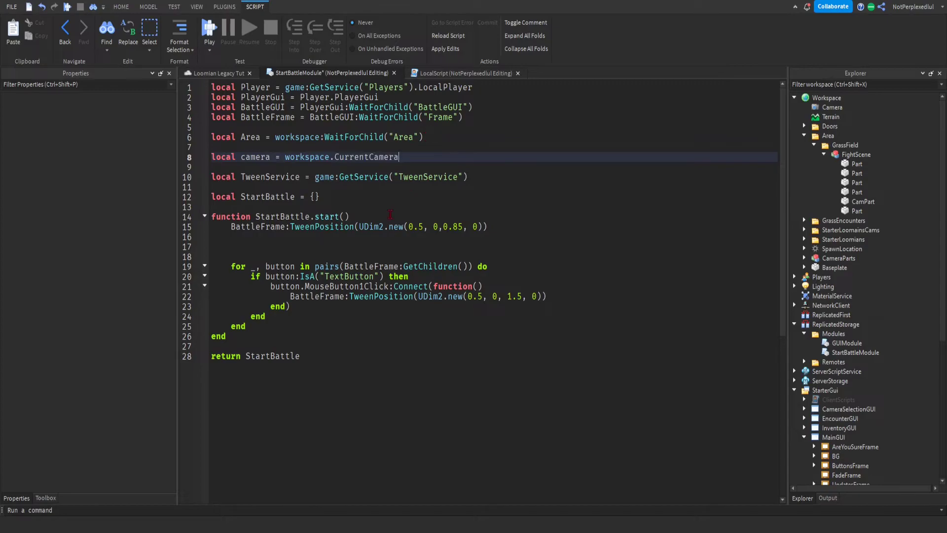
Inside StartBattle.start, set camera.CameraType to Enum.CameraType.Scriptable below the first TweenPosition call
{"action": "left_click", "coordinate": [229, 243]}
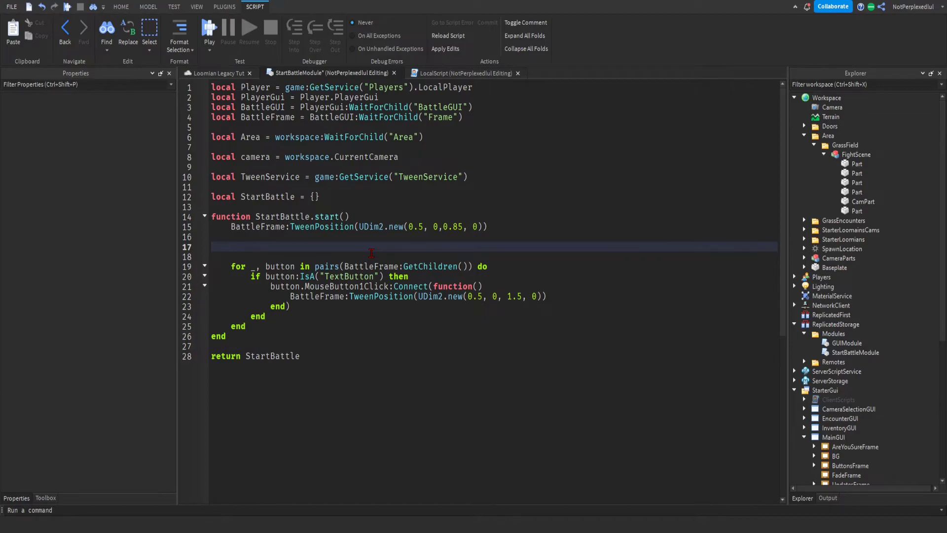
{"action": "type", "text": "mera.s"}
{"action": "type", "text": "ameraType = Enum.CameraType.Scriptable"}
{"action": "key", "text": "Return"}
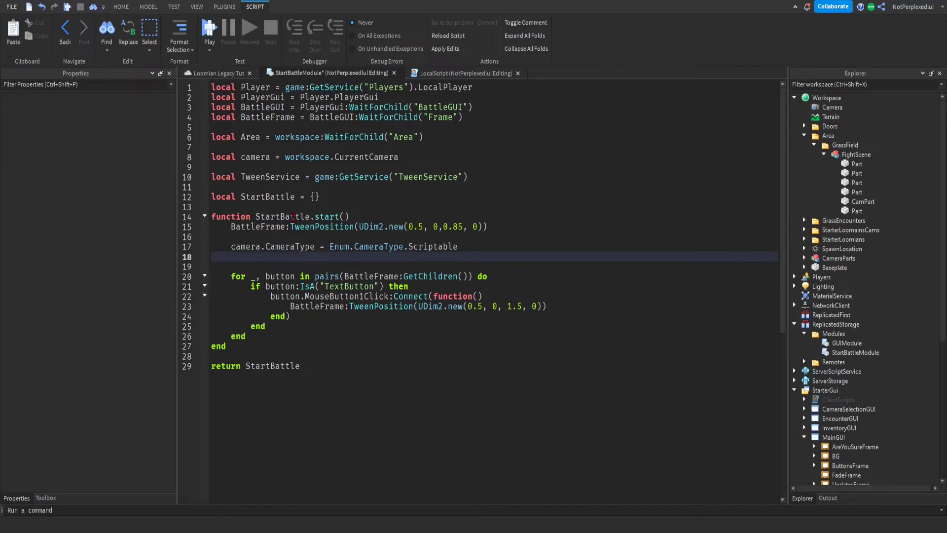
Add a line setting camera.CFrame to Area.GrassField.FightScene.CamPart.CFrame below the CameraType line
{"action": "left_click_drag", "start_coordinate": [276, 258], "coordinate": [242, 258]}
{"action": "type", "text": "camera.caf"}
{"action": "key", "text": "Tab"}
{"action": "type", "text": "="}
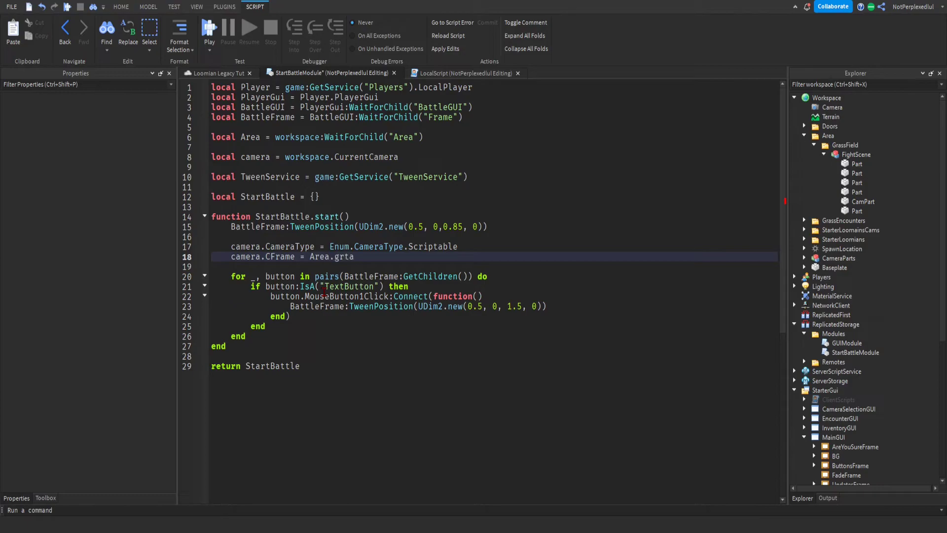
{"action": "type", "text": " Area.grta"}
{"action": "key", "text": "Tab"}
{"action": "type", "text": ".f"}
{"action": "key", "text": "Tab"}
{"action": "type", "text": ".camp"}
{"action": "key", "text": "Tab"}
{"action": "type", "text": ".CFrame"}
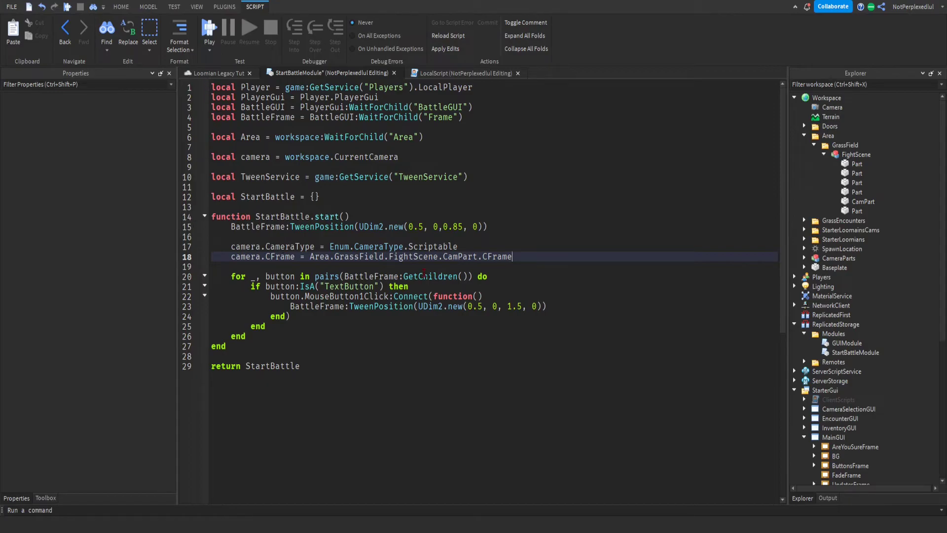
Move the two camera lines to the start of StartBattle.start, above the BattleFrame TweenPosition call
{"action": "left_click", "coordinate": [496, 226]}
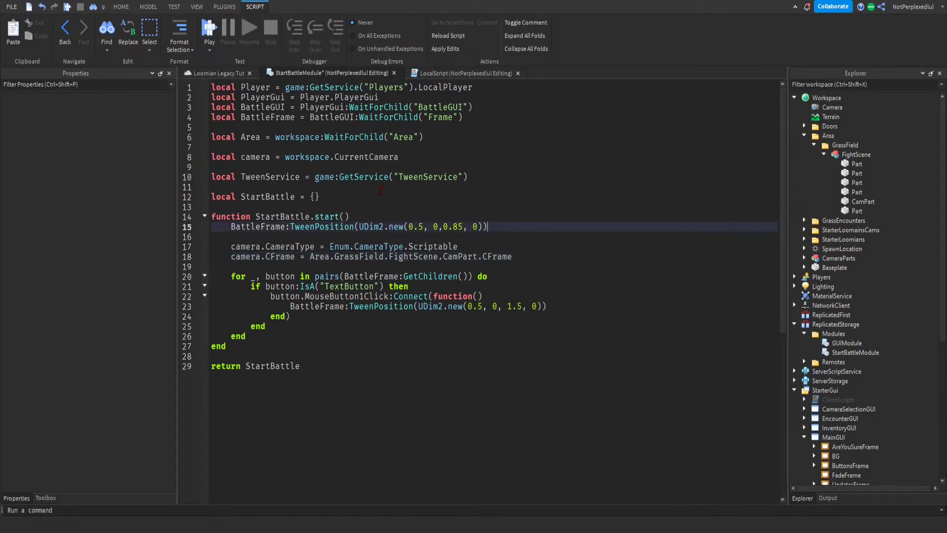
{"action": "left_click_drag", "start_coordinate": [527, 259], "coordinate": [185, 236]}
{"action": "key", "text": "ctrl+c"}
{"action": "key", "text": "BackSpace"}
{"action": "key", "text": "BackSpace"}
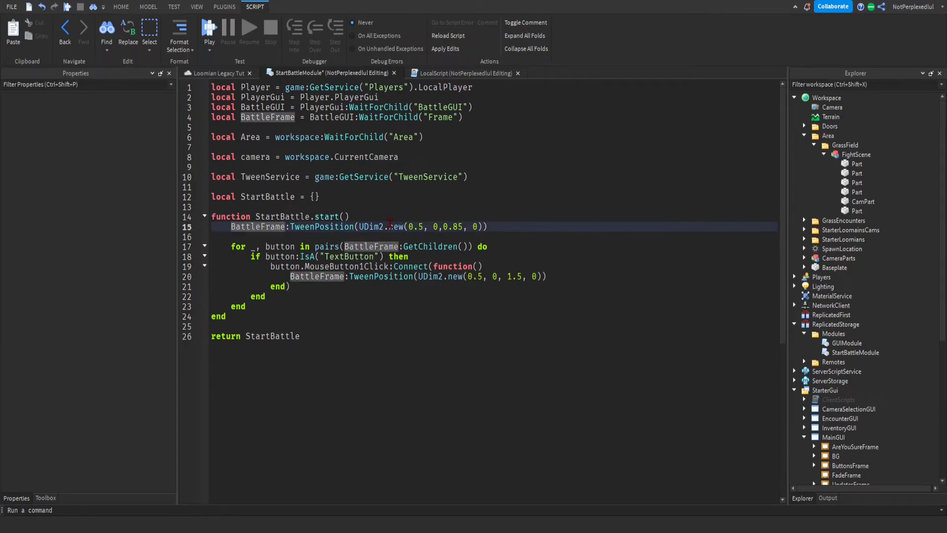
{"action": "left_click", "coordinate": [385, 222]}
{"action": "key", "text": "End"}
{"action": "key", "text": "Return"}
{"action": "left_click", "coordinate": [379, 215]}
{"action": "key", "text": "Return"}
{"action": "key", "text": "ctrl+v"}
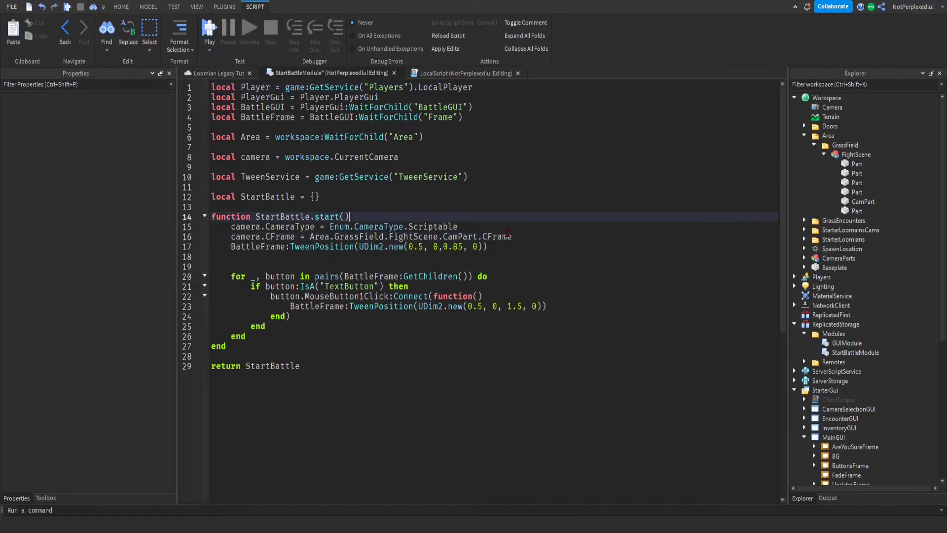
Add task.wait(1) between the camera lines and the TweenPosition call, and remove the extra blank line above the button loop
{"action": "left_click", "coordinate": [539, 240]}
{"action": "key", "text": "Return"}
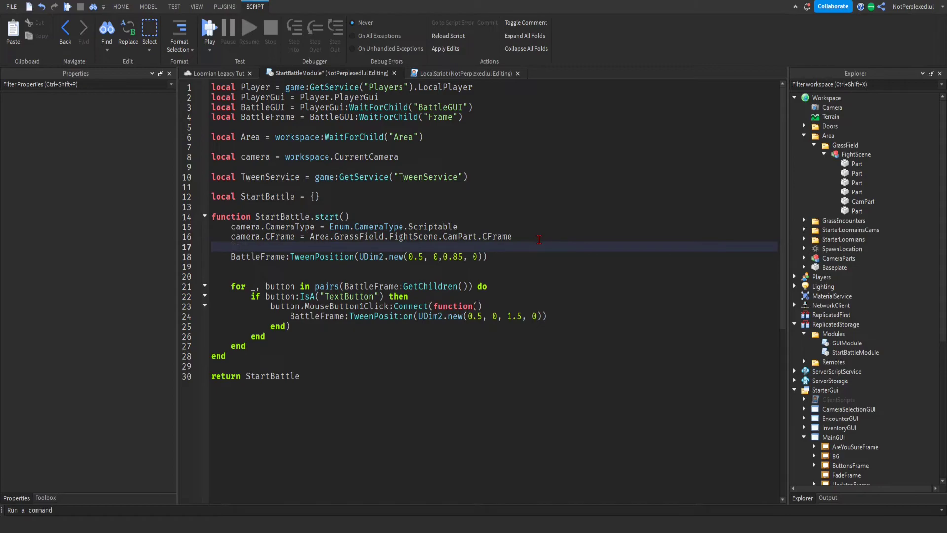
{"action": "key", "text": "Return"}
{"action": "type", "text": "task.wait(2)"}
{"action": "key", "text": "Return"}
{"action": "left_click", "coordinate": [305, 263]}
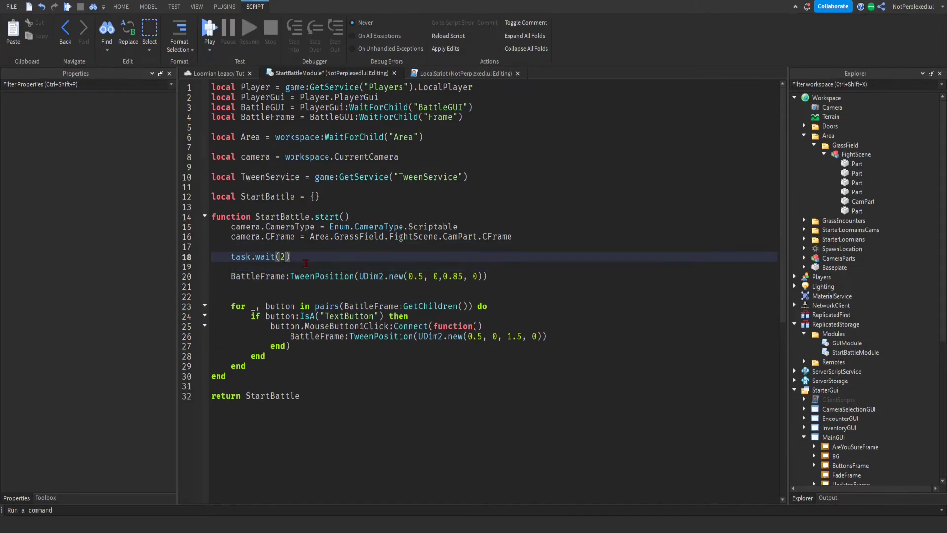
{"action": "left_click", "coordinate": [297, 290]}
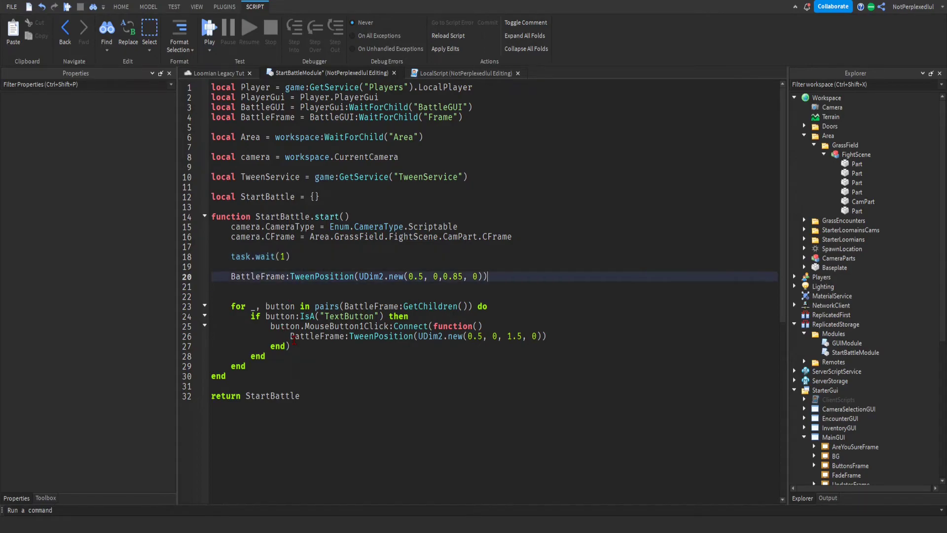
{"action": "key", "text": "BackSpace"}
{"action": "left_click", "coordinate": [314, 396]}
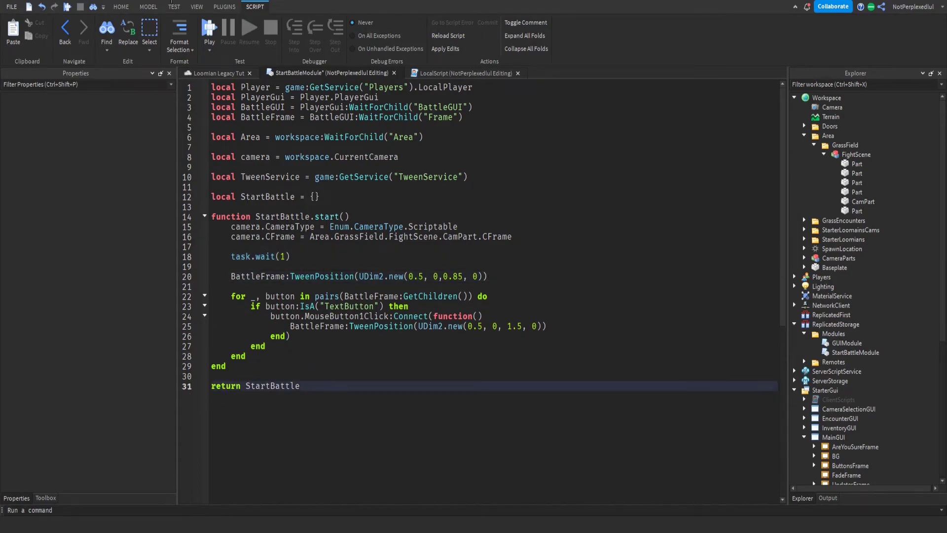
Return to the 3D view, then save the place and publish it to Roblox
{"action": "left_click", "coordinate": [219, 73]}
{"action": "key", "text": "ctrl+s"}
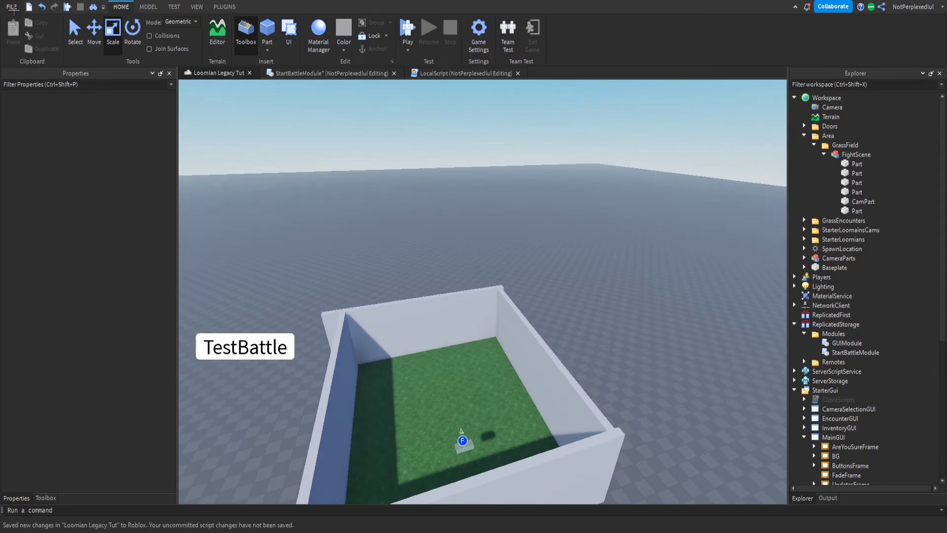
{"action": "left_click", "coordinate": [14, 10]}
{"action": "left_click", "coordinate": [45, 102]}
{"action": "right_click_drag", "start_coordinate": [201, 101], "coordinate": [201, 101]}
{"action": "key", "text": "s"}
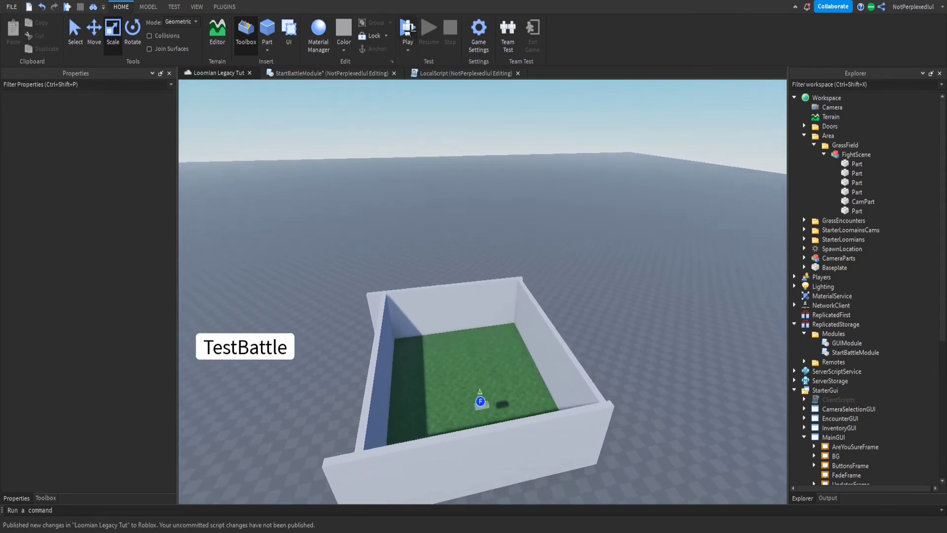
Playtest the game by starting a test battle and choosing RUN in the battle menu
{"action": "left_click", "coordinate": [408, 29]}
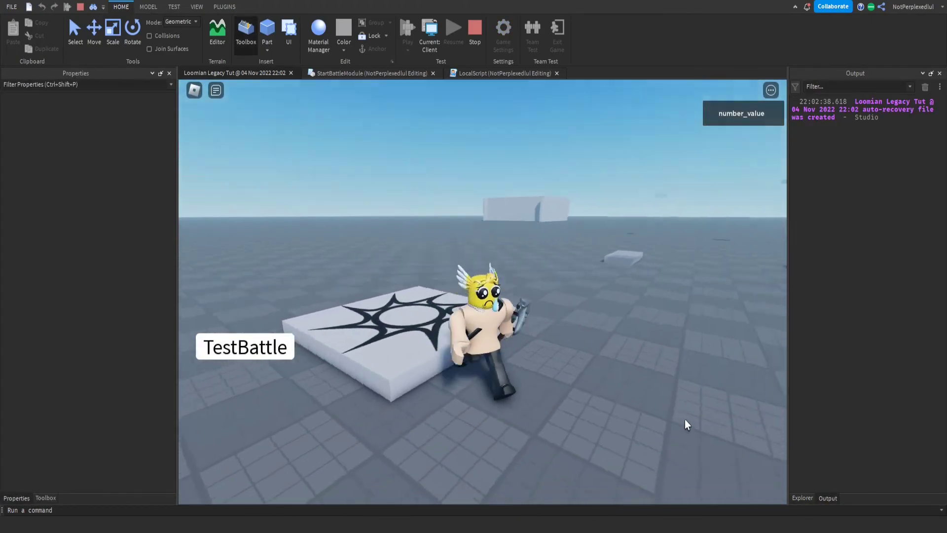
{"action": "left_click", "coordinate": [275, 346]}
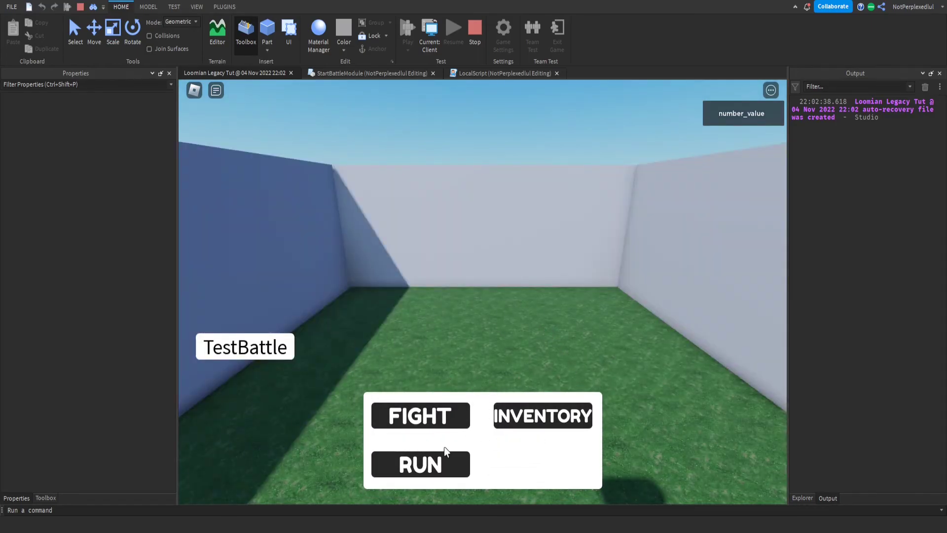
{"action": "left_click", "coordinate": [425, 461]}
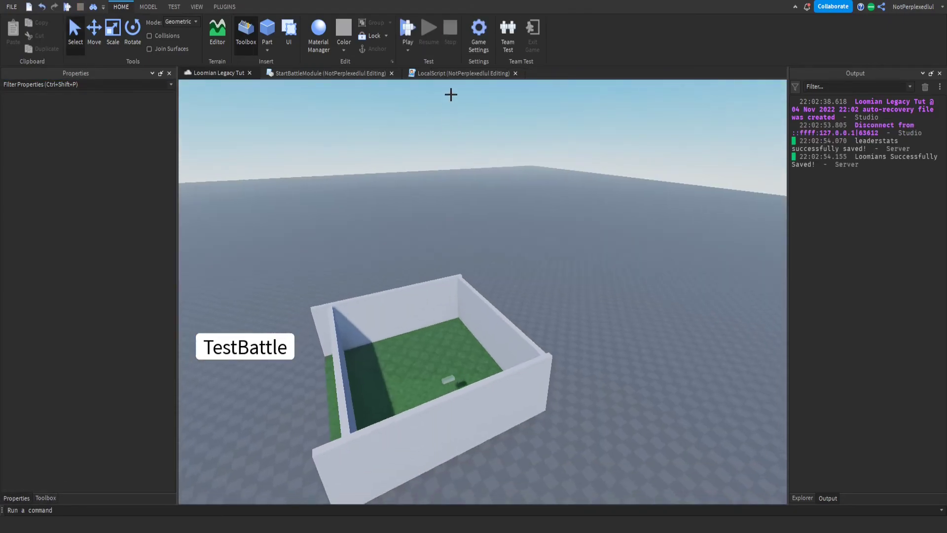
Change the task.wait delay in StartBattle.start to 0.5
{"action": "left_click", "coordinate": [446, 73]}
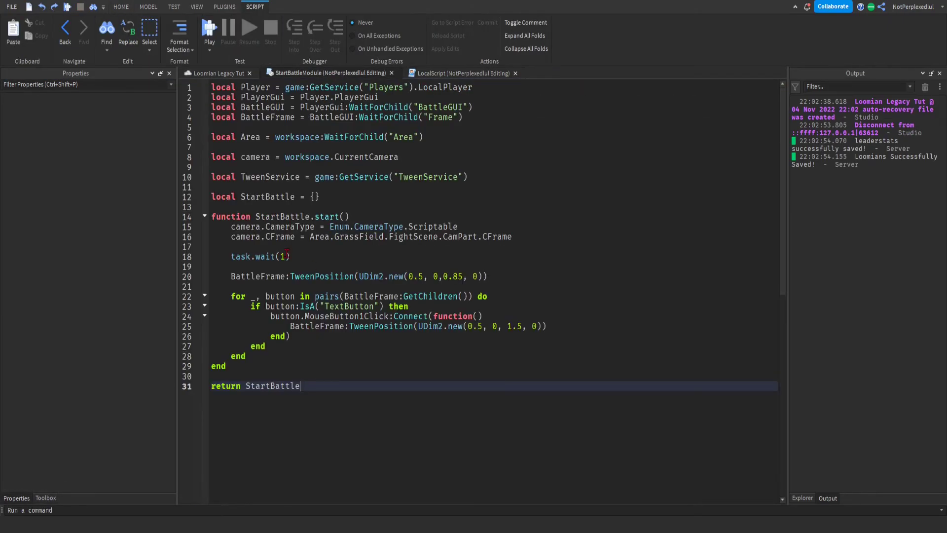
{"action": "double_click", "coordinate": [285, 256]}
{"action": "type", "text": ".5"}
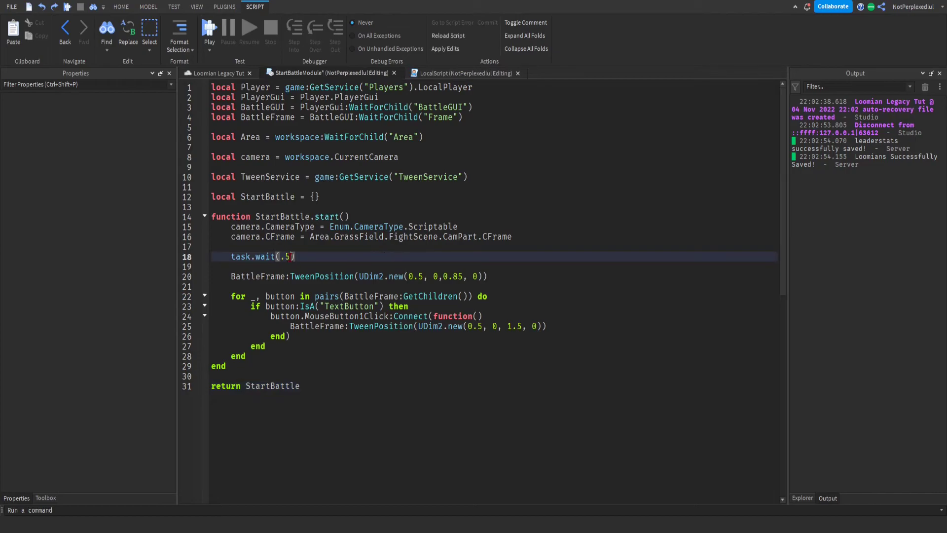
{"action": "key", "text": "ctrl+End"}
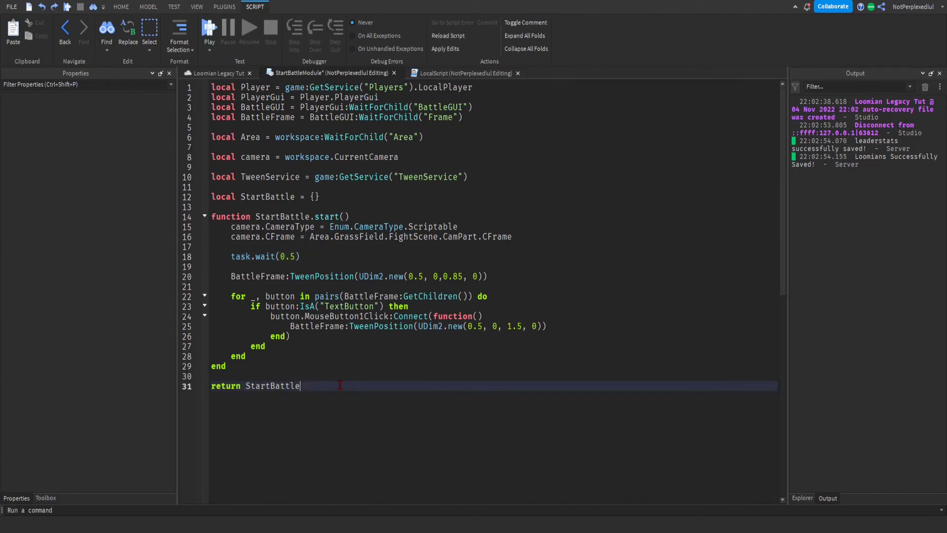
Review the StartBattle.start code and examine the walled grass arena in the 3D view
{"action": "scroll", "coordinate": [296, 353], "scroll_direction": "down", "scroll_amount": 3}
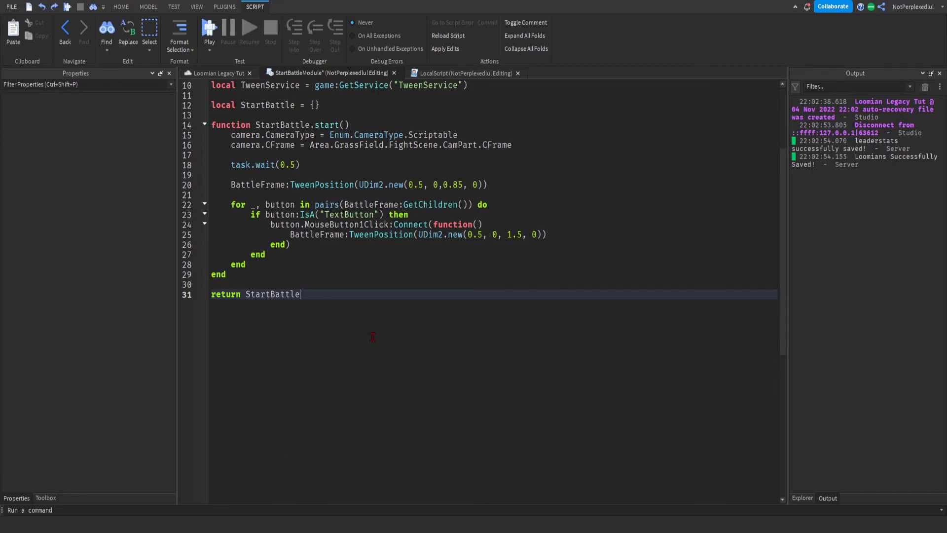
{"action": "left_click", "coordinate": [217, 73]}
{"action": "scroll", "coordinate": [414, 178], "scroll_direction": "up", "scroll_amount": 10}
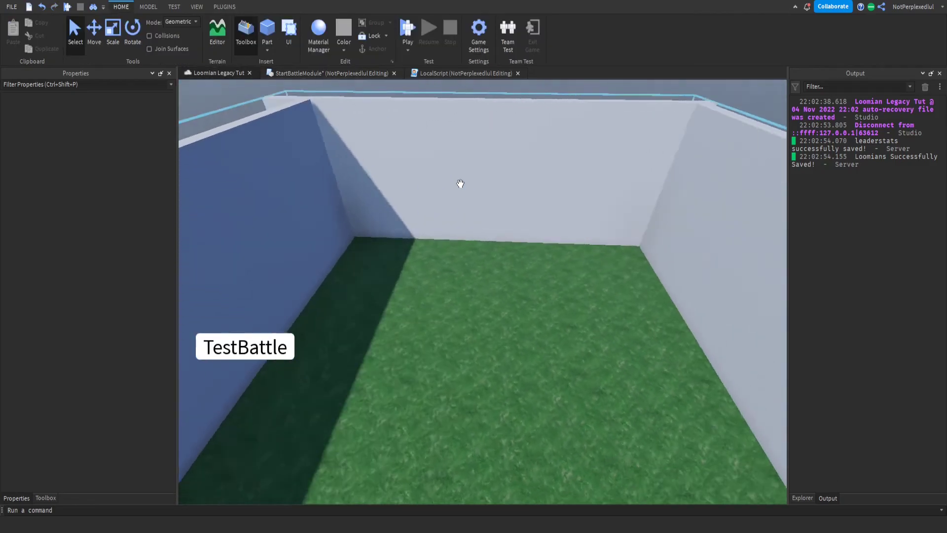
{"action": "right_click_drag", "start_coordinate": [460, 183], "coordinate": [417, 194]}
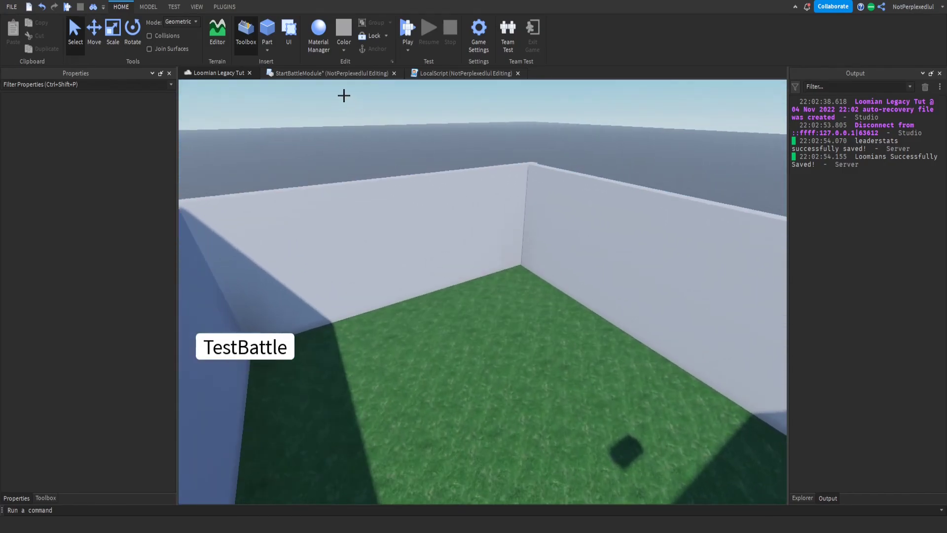
{"action": "left_click", "coordinate": [345, 73]}
{"action": "scroll", "coordinate": [395, 312], "scroll_direction": "up", "scroll_amount": 3}
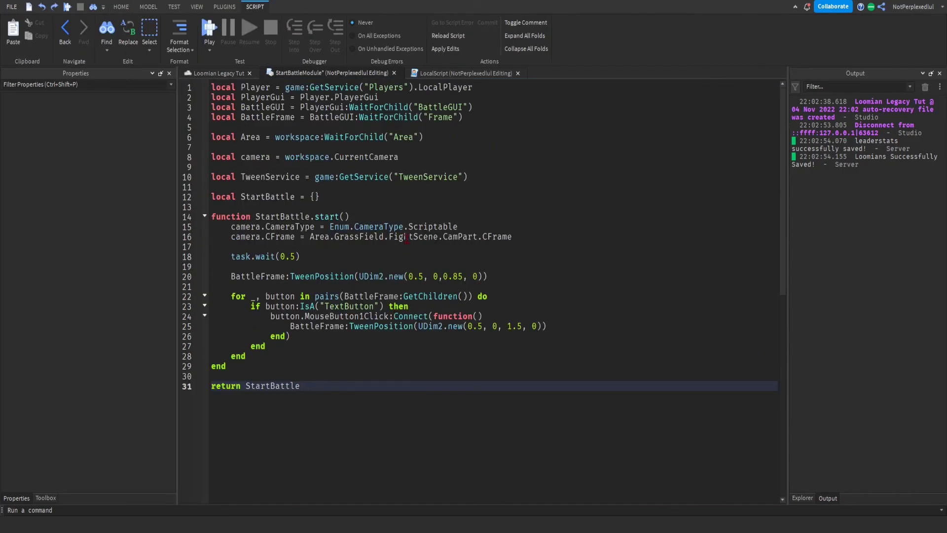
{"action": "mouse_move", "coordinate": [345, 389]}
{"action": "left_mouse_down"}
{"action": "mouse_move", "coordinate": [315, 167]}
{"action": "mouse_move", "coordinate": [276, 85]}
{"action": "mouse_move", "coordinate": [323, 376]}
{"action": "mouse_move", "coordinate": [339, 402]}
{"action": "left_mouse_up"}
{"action": "left_click", "coordinate": [217, 73]}
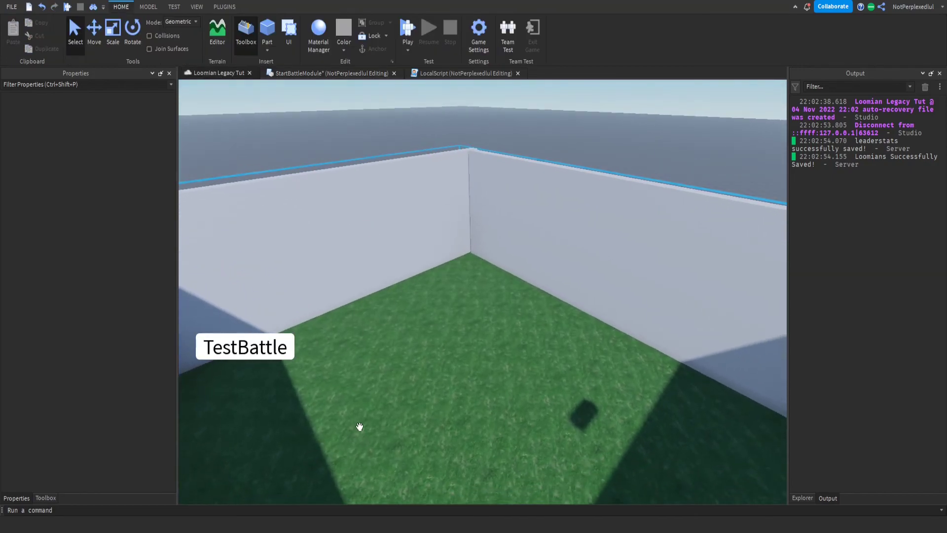
{"action": "scroll", "coordinate": [363, 439], "scroll_direction": "down", "scroll_amount": 2}
{"action": "scroll", "coordinate": [375, 427], "scroll_direction": "up", "scroll_amount": 5}
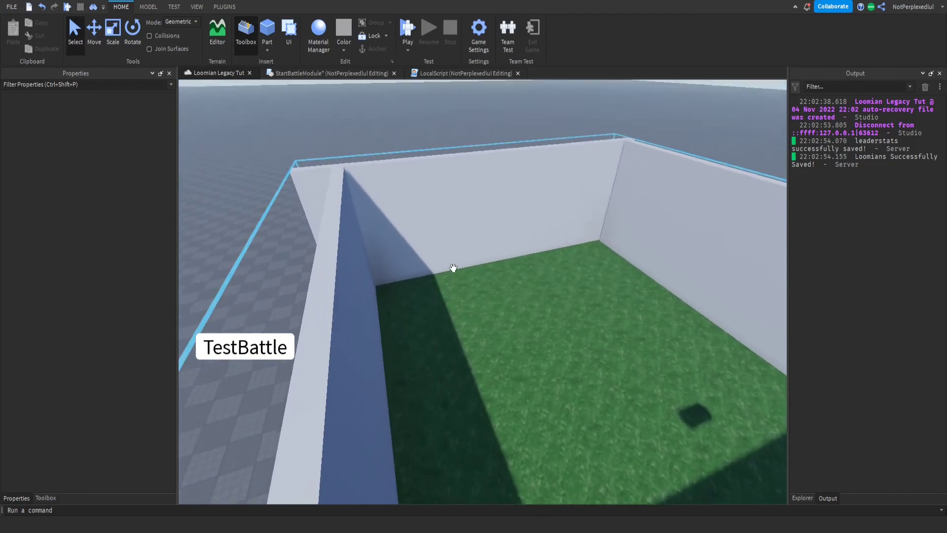
{"action": "scroll", "coordinate": [453, 267], "scroll_direction": "down", "scroll_amount": 2}
{"action": "scroll", "coordinate": [454, 241], "scroll_direction": "up", "scroll_amount": 4}
{"action": "scroll", "coordinate": [442, 236], "scroll_direction": "down", "scroll_amount": 1}
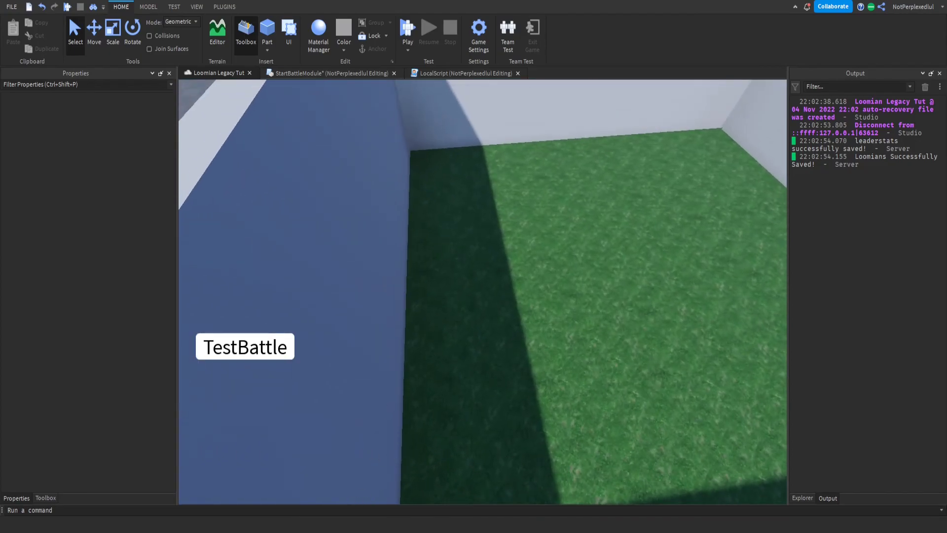
Insert a new part and position it on the grass in the shaded corner of the arena
{"action": "key", "text": "d"}
{"action": "key", "text": "w"}
{"action": "key", "text": "e"}
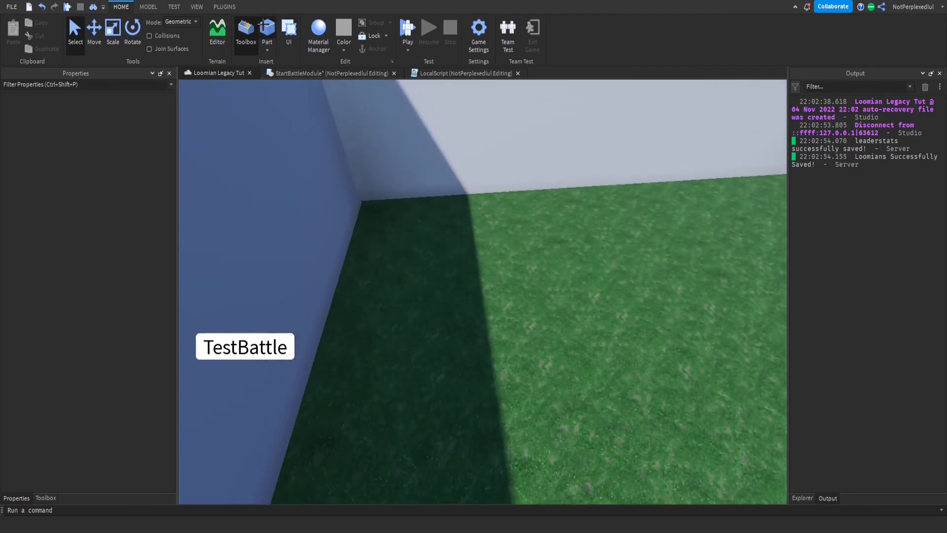
{"action": "left_click", "coordinate": [267, 30]}
{"action": "left_click", "coordinate": [801, 497]}
{"action": "key", "text": "s"}
{"action": "right_click_drag", "start_coordinate": [736, 444], "coordinate": [722, 371]}
{"action": "left_click_drag", "start_coordinate": [454, 349], "coordinate": [380, 334]}
{"action": "scroll", "coordinate": [260, 235], "scroll_direction": "up", "scroll_amount": 5}
Scale the new part into a flat pad of about 10.5 × 0.3 × 8.6 studs on the grass
{"action": "left_click", "coordinate": [112, 32]}
{"action": "key", "text": "s"}
{"action": "left_click_drag", "start_coordinate": [378, 190], "coordinate": [381, 203]}
{"action": "key", "text": "s"}
{"action": "left_click_drag", "start_coordinate": [419, 227], "coordinate": [531, 245]}
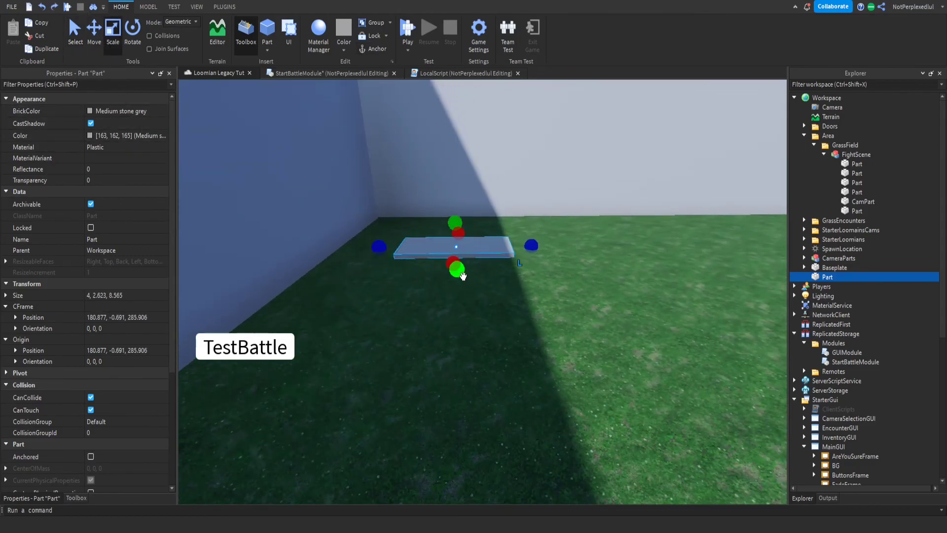
{"action": "left_click_drag", "start_coordinate": [454, 265], "coordinate": [443, 313]}
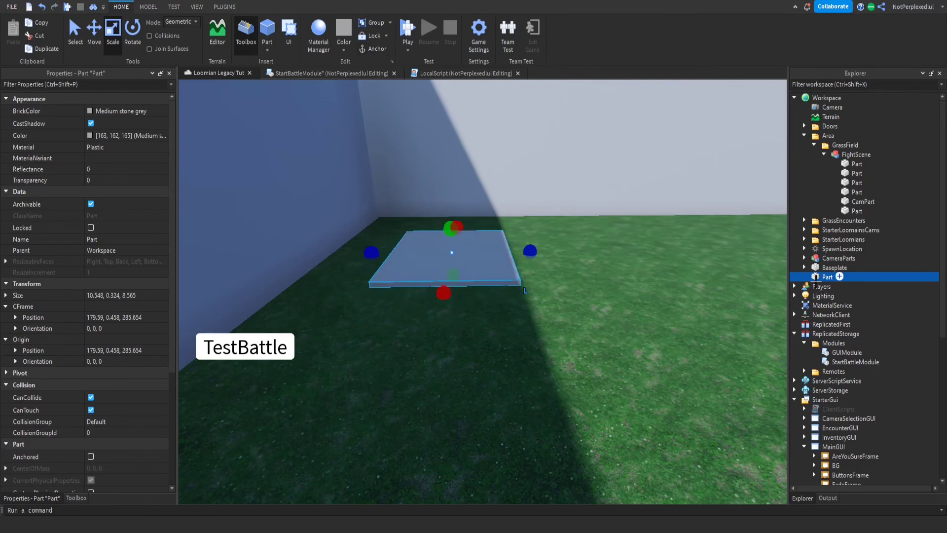
Rename the pad to PlayerSpawn and move it into the FightScene model
{"action": "key", "text": "F2"}
{"action": "type", "text": "PlayerSpawn"}
{"action": "key", "text": "Return"}
{"action": "left_click_drag", "start_coordinate": [862, 277], "coordinate": [858, 154]}
Turn off CanCollide and enable Anchored for PlayerSpawn
{"action": "left_click", "coordinate": [90, 396]}
{"action": "scroll", "coordinate": [109, 408], "scroll_direction": "down", "scroll_amount": 3}
{"action": "left_click", "coordinate": [91, 399]}
{"action": "scroll", "coordinate": [395, 368], "scroll_direction": "down", "scroll_amount": 3}
Shorten PlayerSpawn to about 9.4 studs along its X axis and deselect it
{"action": "right_click_drag", "start_coordinate": [365, 372], "coordinate": [452, 357]}
{"action": "left_click_drag", "start_coordinate": [421, 338], "coordinate": [421, 325]}
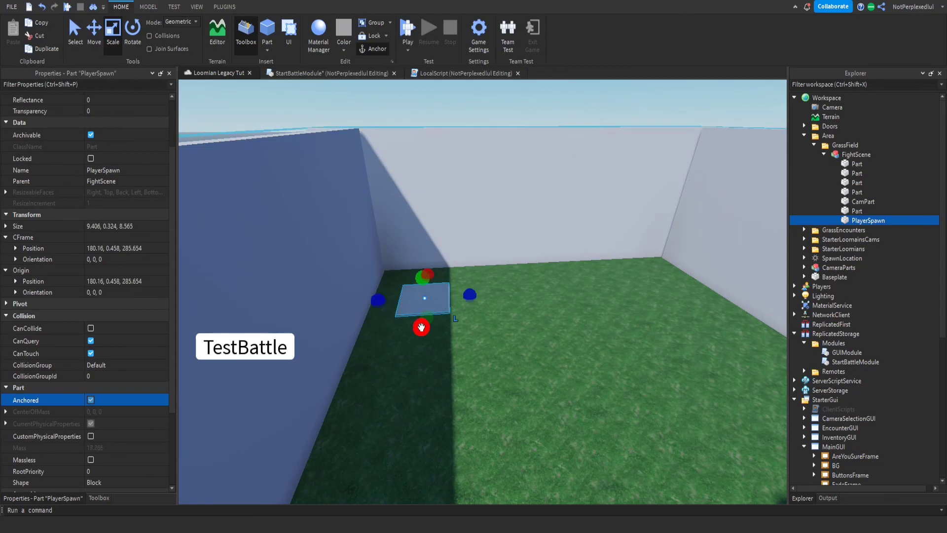
{"action": "right_click_drag", "start_coordinate": [422, 326], "coordinate": [463, 271]}
{"action": "scroll", "coordinate": [463, 271], "scroll_direction": "down", "scroll_amount": 3}
{"action": "left_click", "coordinate": [458, 249]}
{"action": "scroll", "coordinate": [459, 248], "scroll_direction": "down", "scroll_amount": 5}
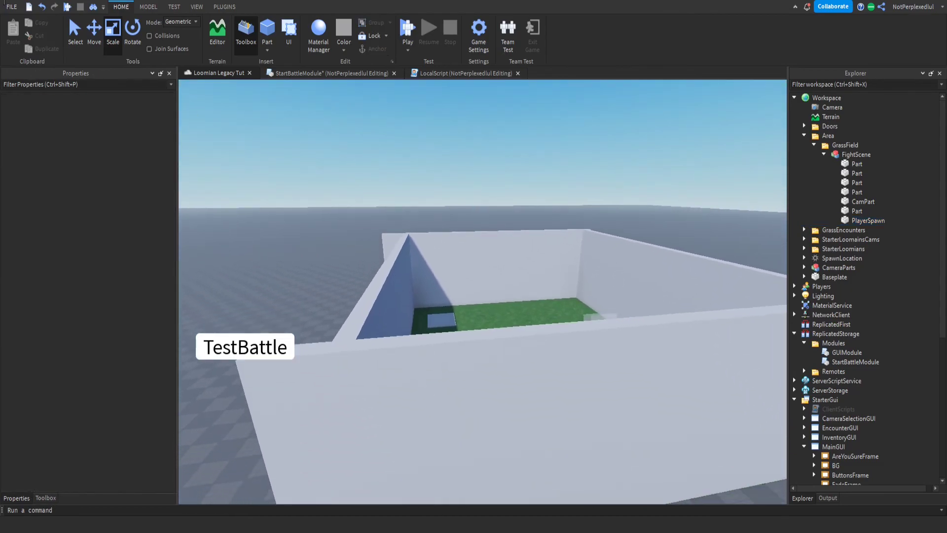
Save the place with the new spawn pad and publish it to Roblox
{"action": "key", "text": "alt+p"}
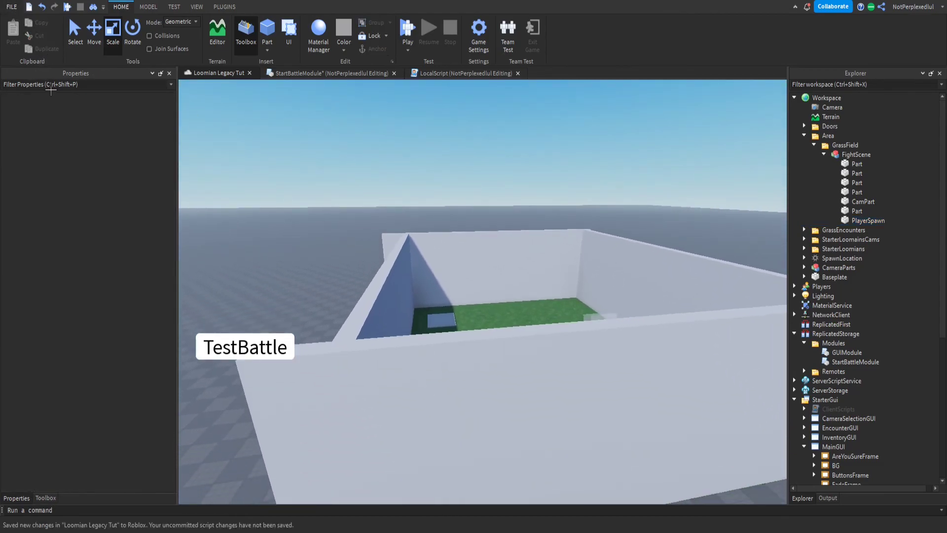
{"action": "right_click_drag", "start_coordinate": [228, 127], "coordinate": [355, 167]}
{"action": "key", "text": "a"}
{"action": "key", "text": "s"}
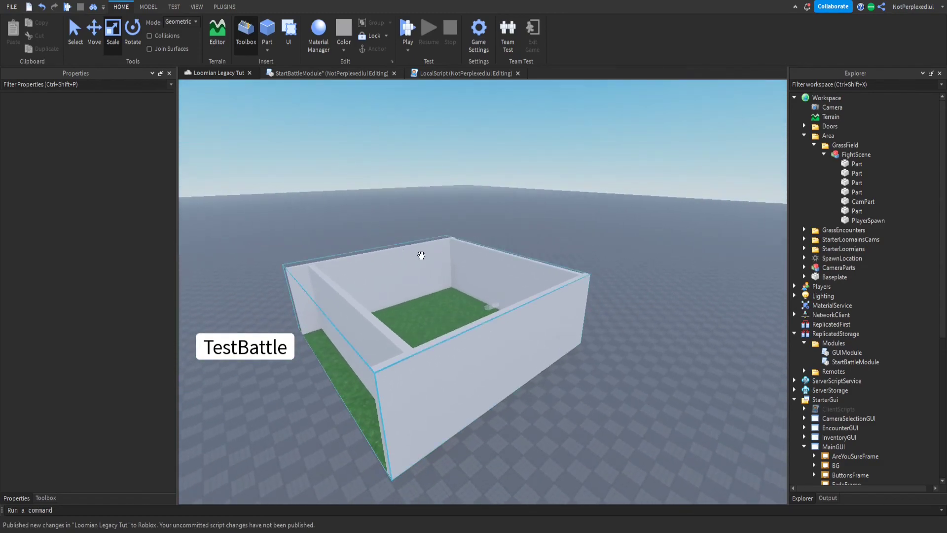
{"action": "right_click_drag", "start_coordinate": [420, 253], "coordinate": [412, 249]}
{"action": "right_click_drag", "start_coordinate": [607, 449], "coordinate": [547, 411]}
{"action": "key", "text": "w"}
{"action": "key", "text": "s"}
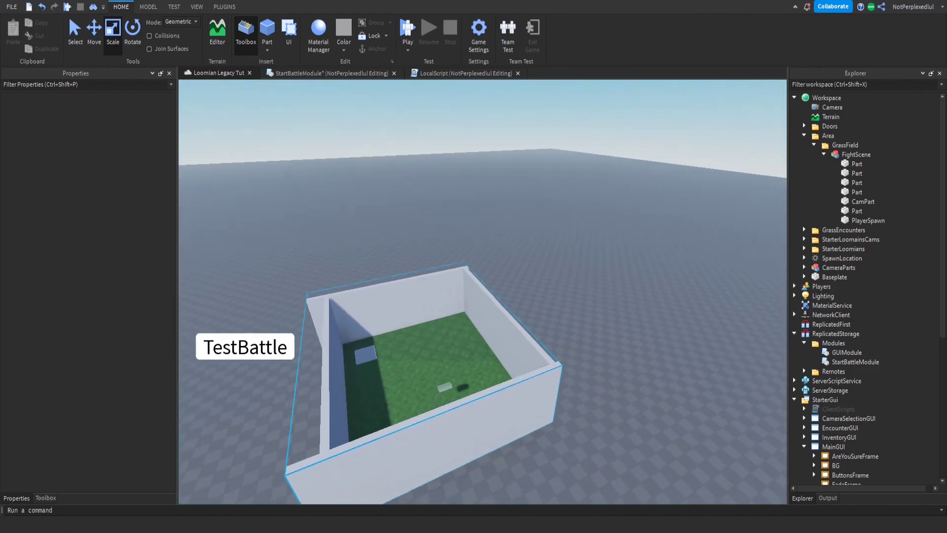